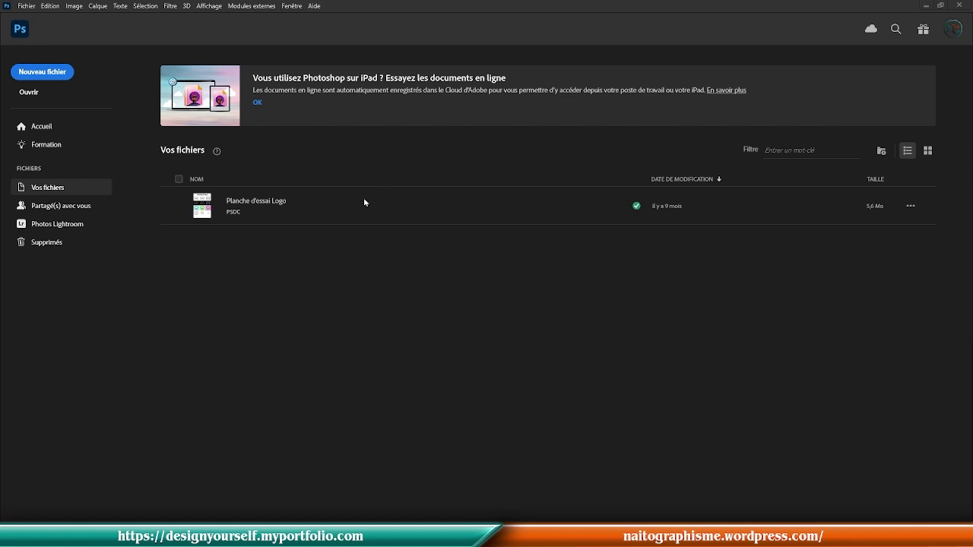
Step: Start a new document measured in pixels, with a width of 1772 and a height of 1181
click(55, 75)
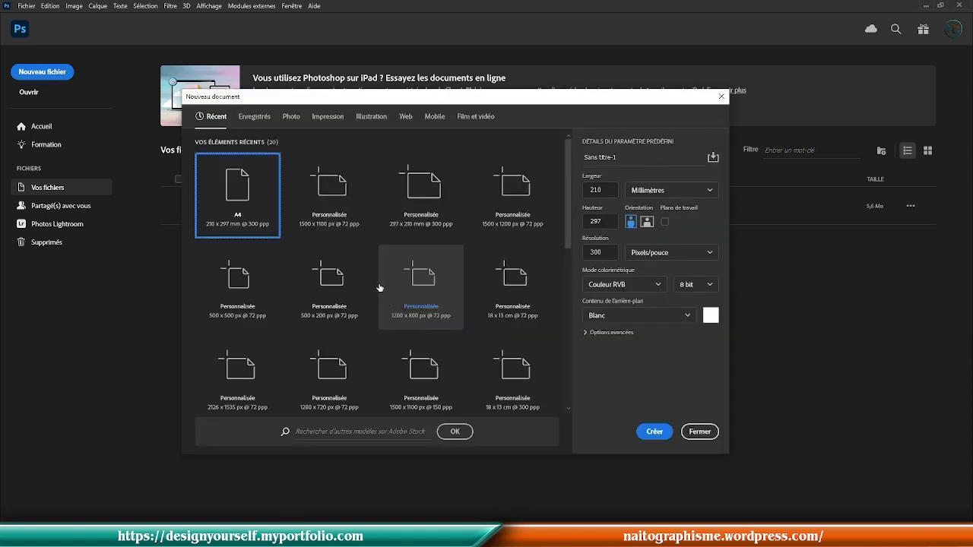
click(651, 190)
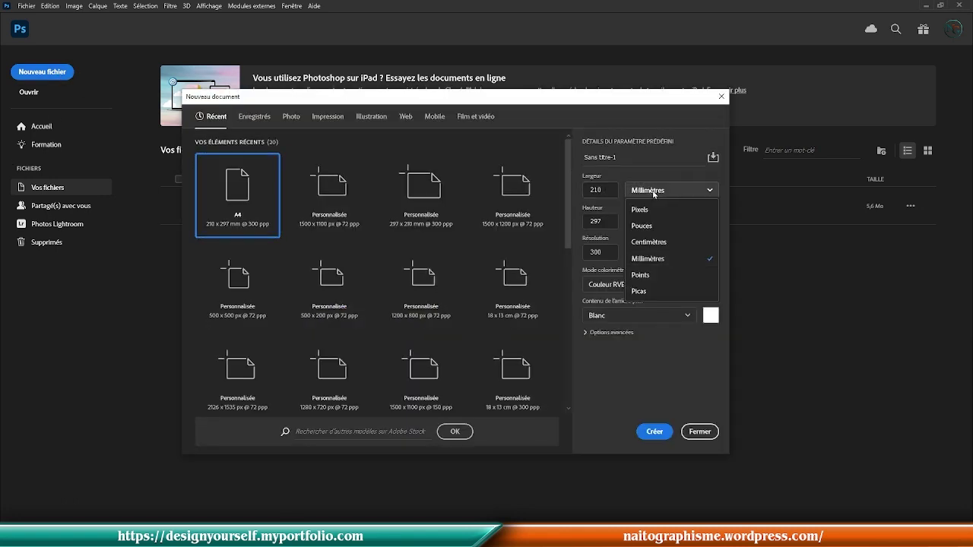
click(642, 210)
double_click(601, 190)
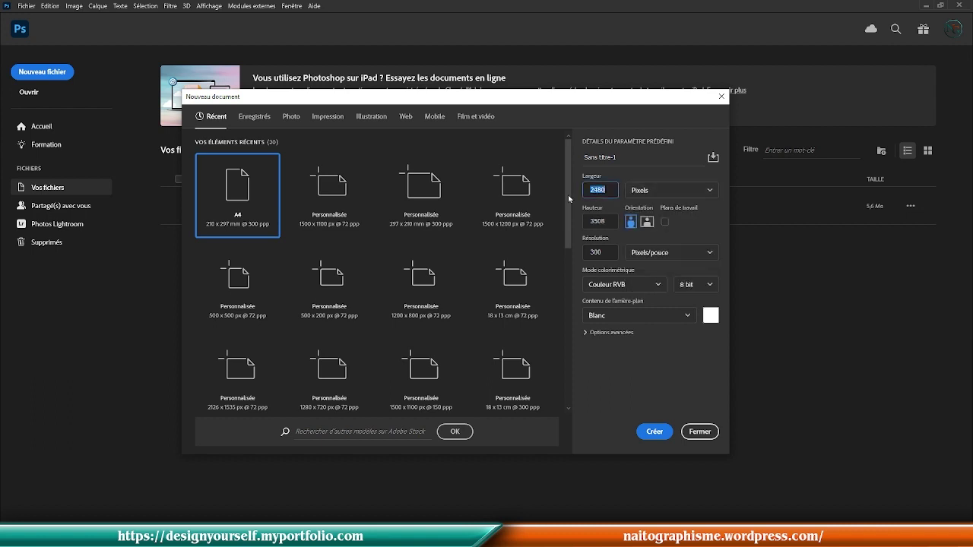
text(1)
key(Tab)
text(1181)
key(Tab)
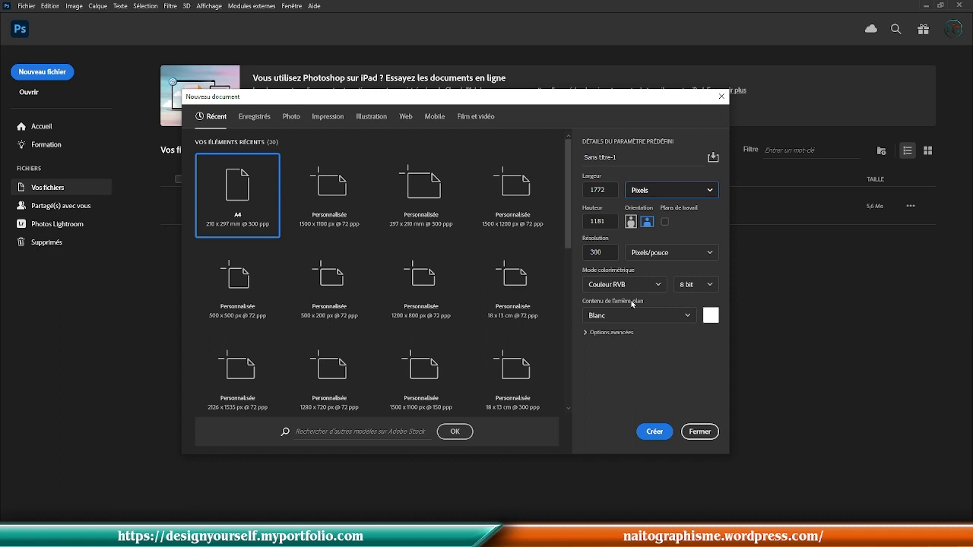
Step: Set the colour mode to Couleur CMJN and the background to grey at 50% brightness, and create the document
click(630, 289)
click(622, 352)
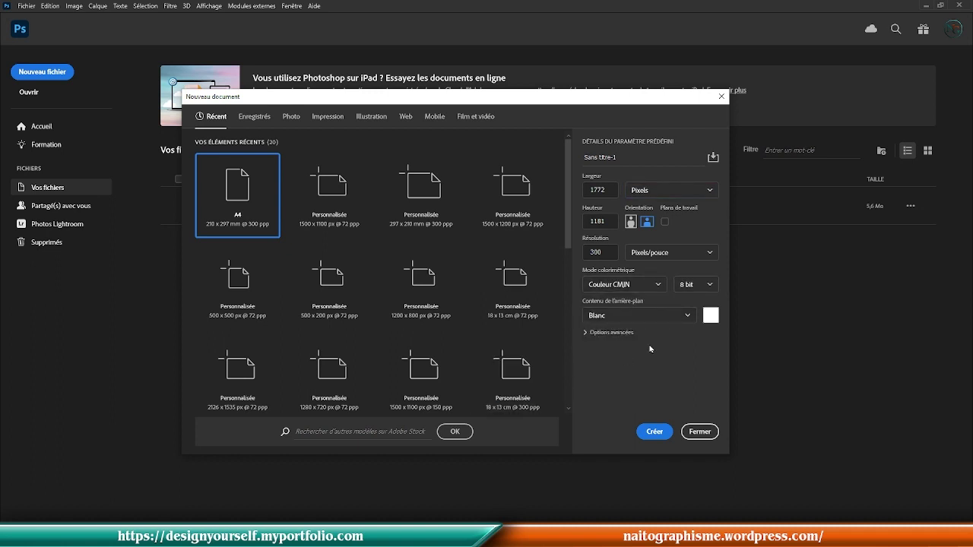
click(710, 315)
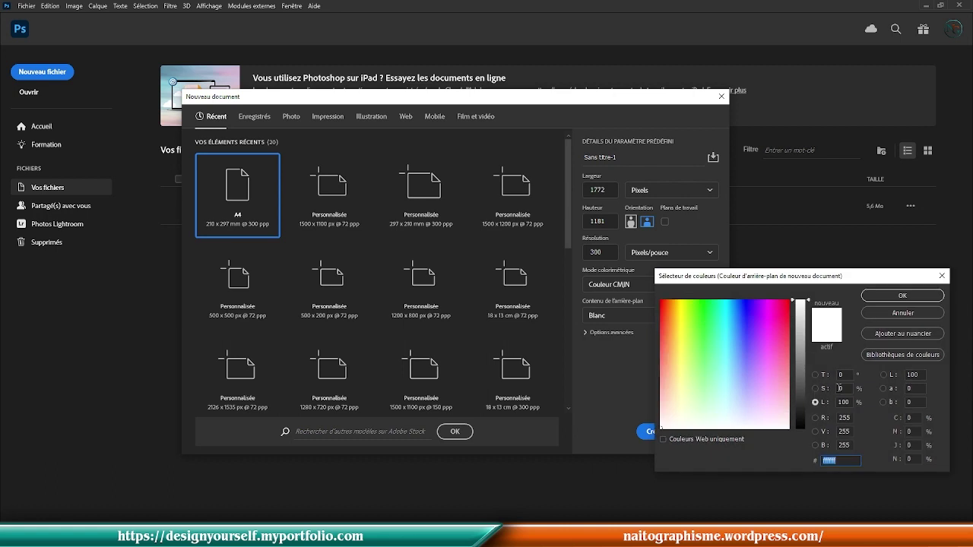
double_click(851, 403)
text(50)
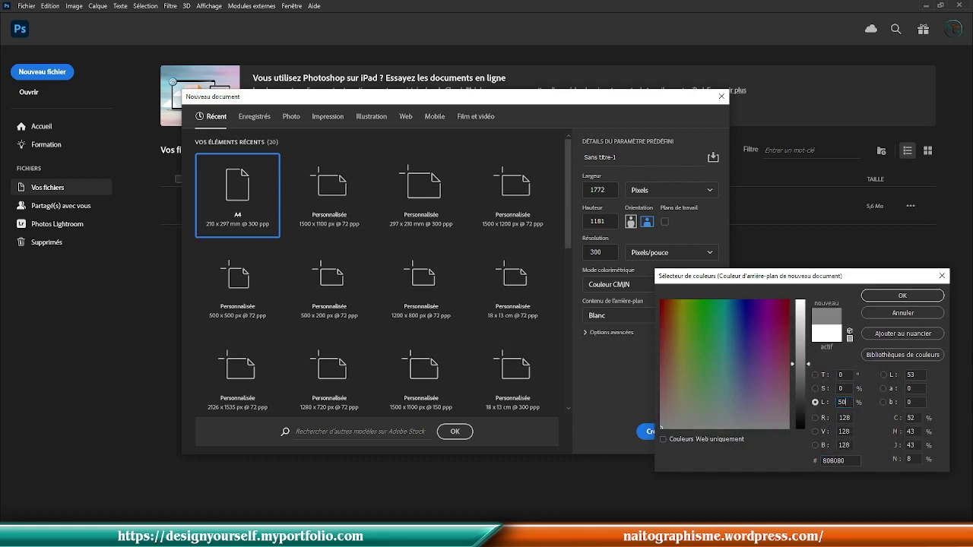
click(898, 296)
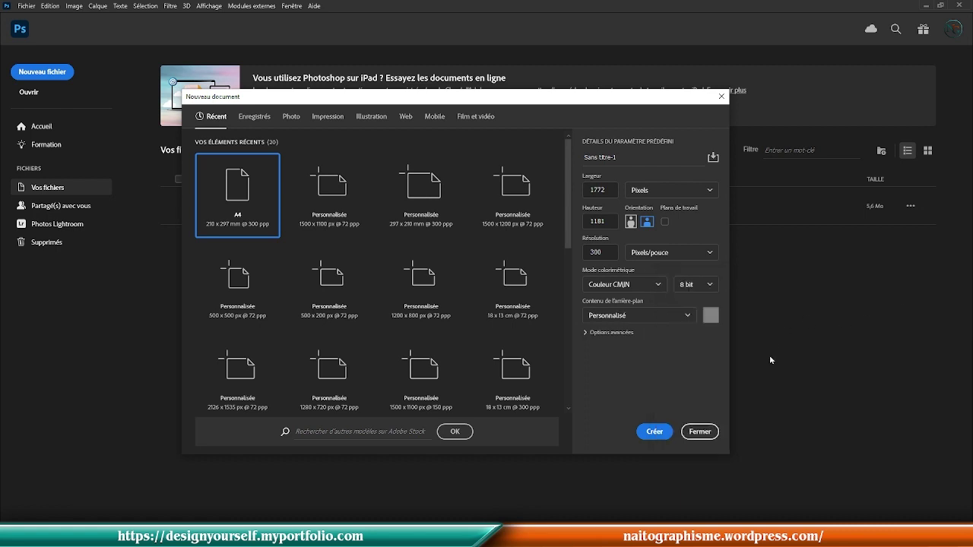
click(651, 434)
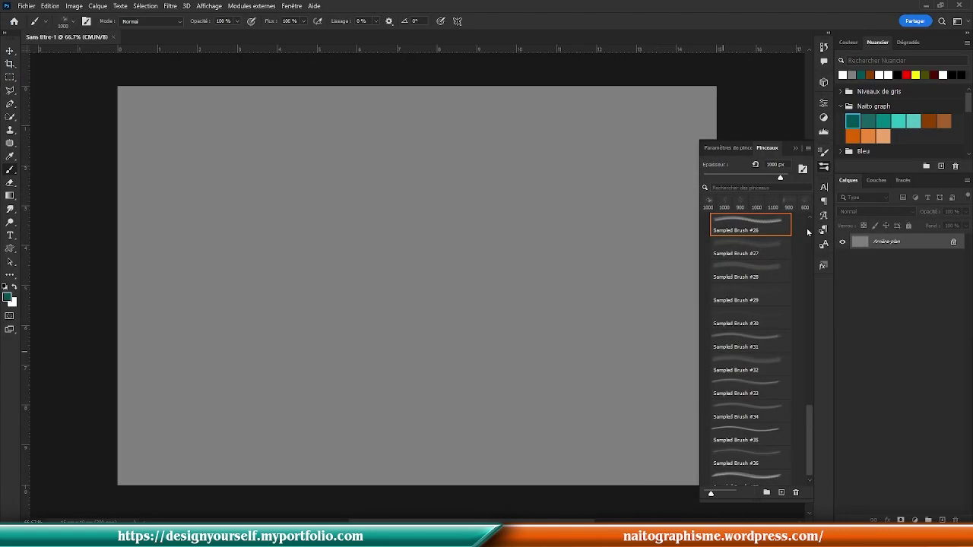
Step: Choose the Arrondi flou brush from the Pinceaux généraux group in Base Ps and reduce its size to 175 px
drag(810, 429, 809, 228)
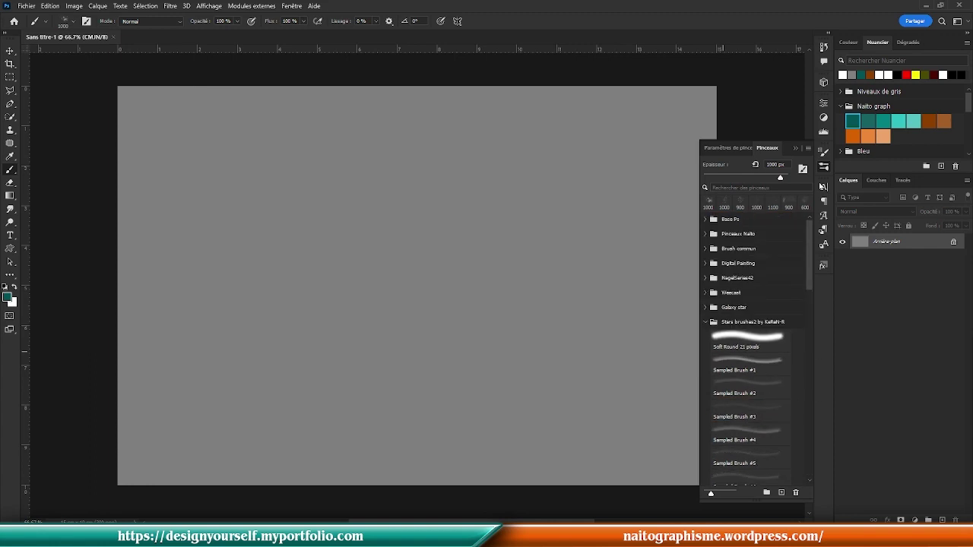
click(706, 219)
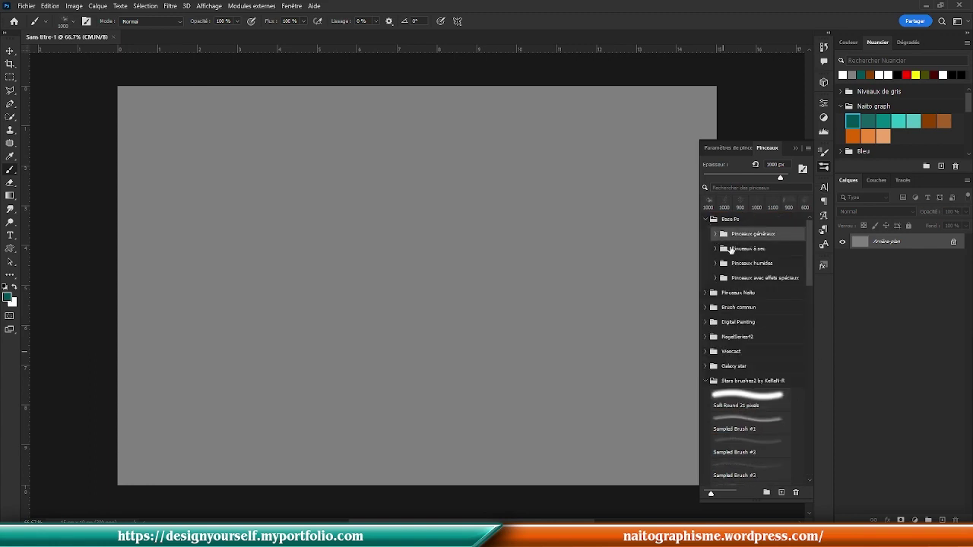
click(716, 235)
click(743, 256)
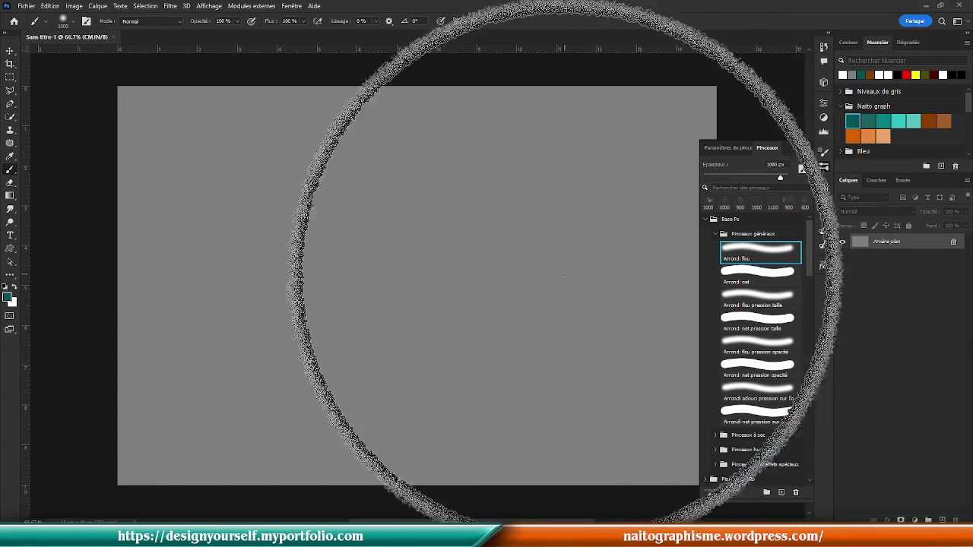
key(bracketleft)
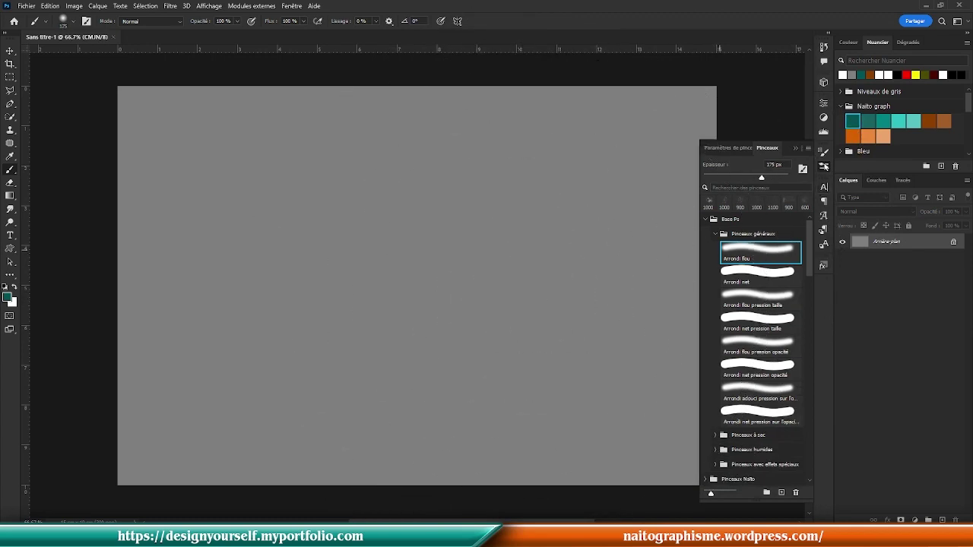
click(826, 167)
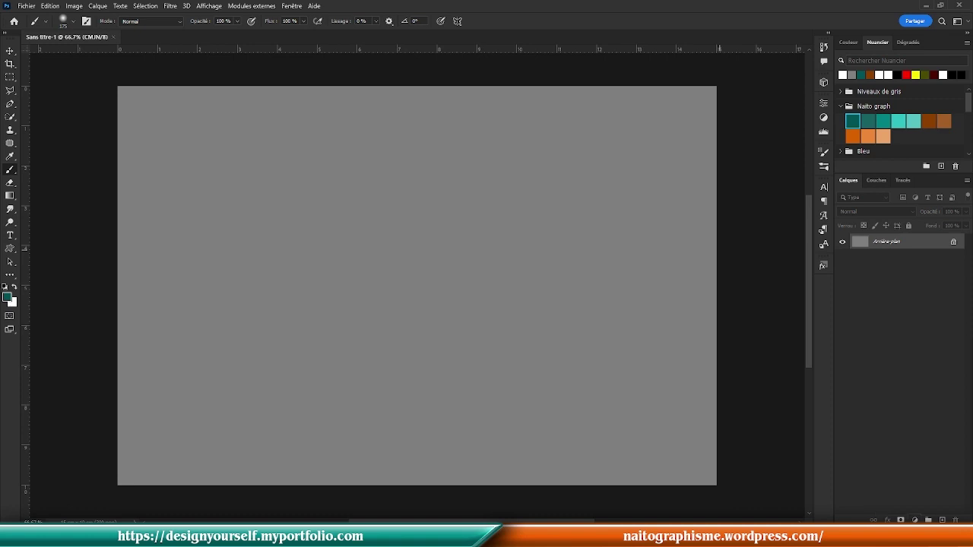
Step: Add a gradient fill layer above the background and set its style to Radial
click(915, 520)
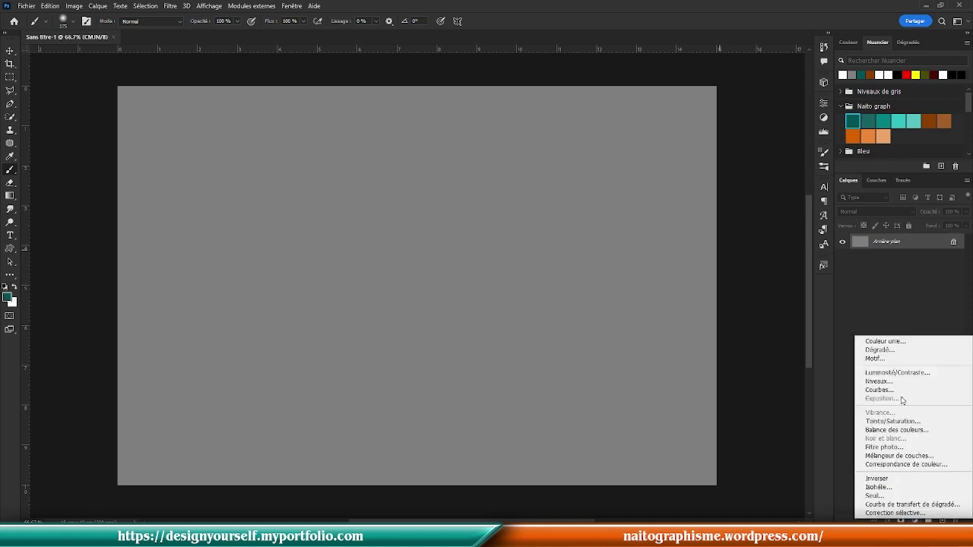
click(900, 351)
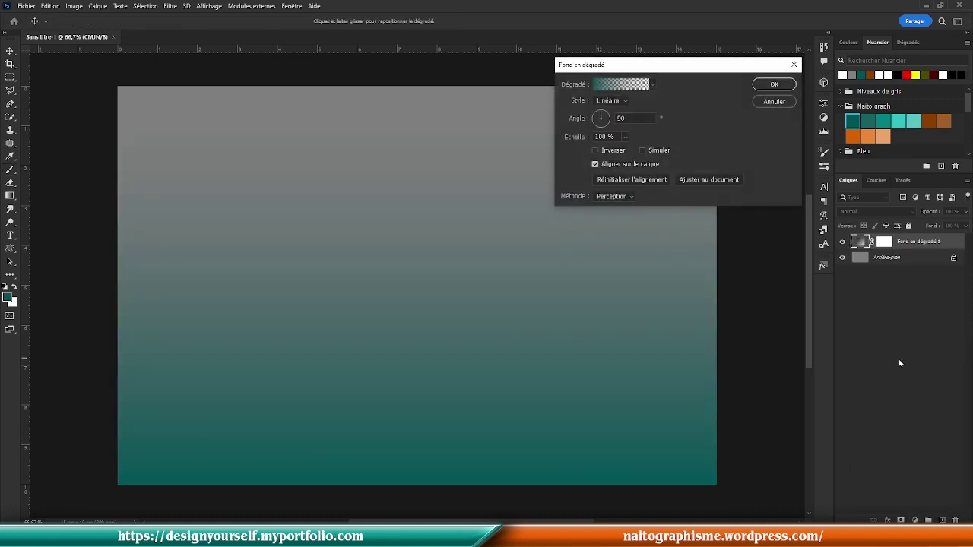
click(618, 101)
click(613, 121)
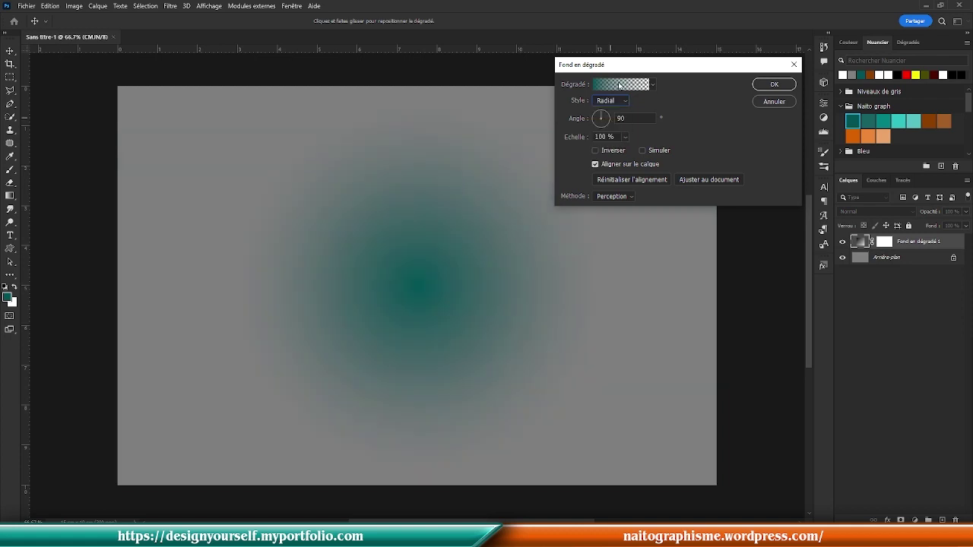
Step: Colour the gradient's start stop with the bright turquoise Naito graph swatch and its end stop black
click(620, 84)
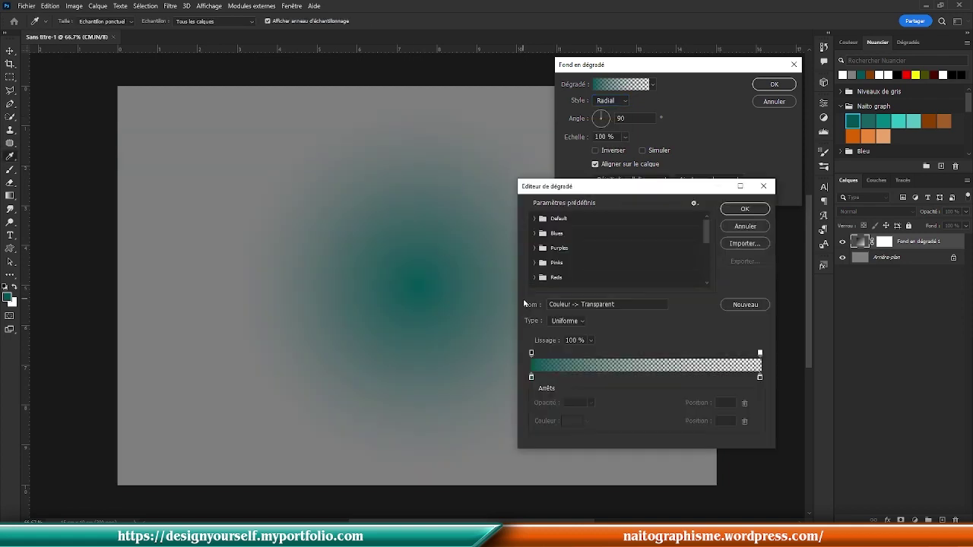
click(532, 378)
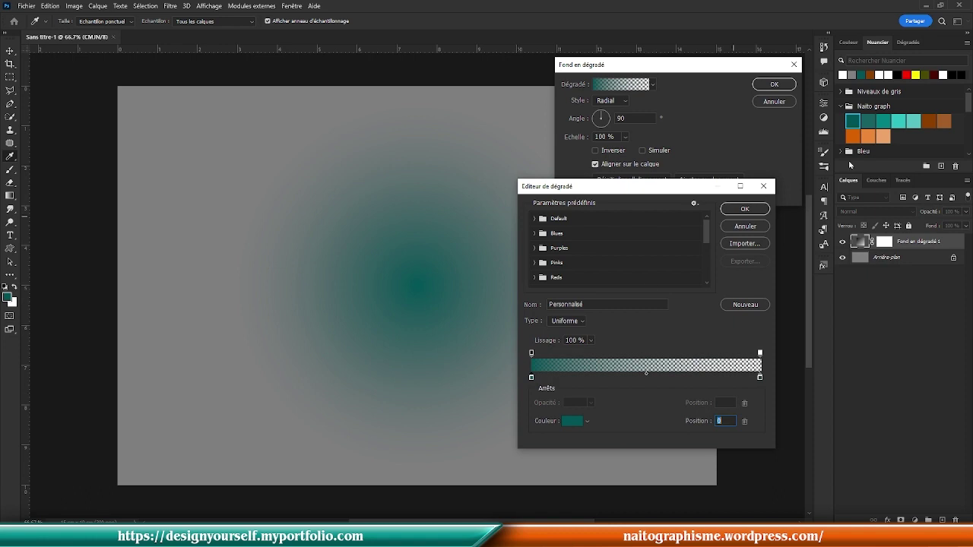
click(898, 119)
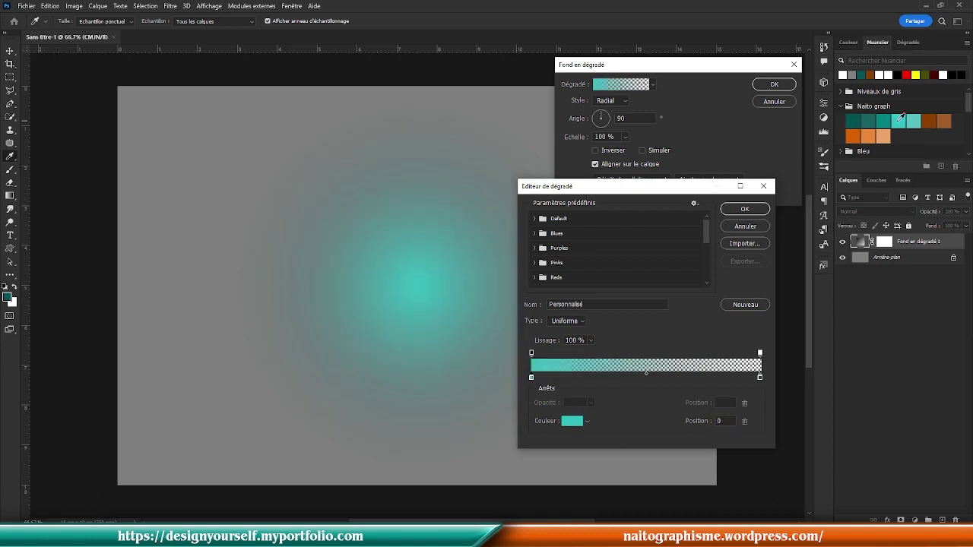
click(760, 379)
click(577, 426)
drag(802, 403, 804, 467)
click(925, 298)
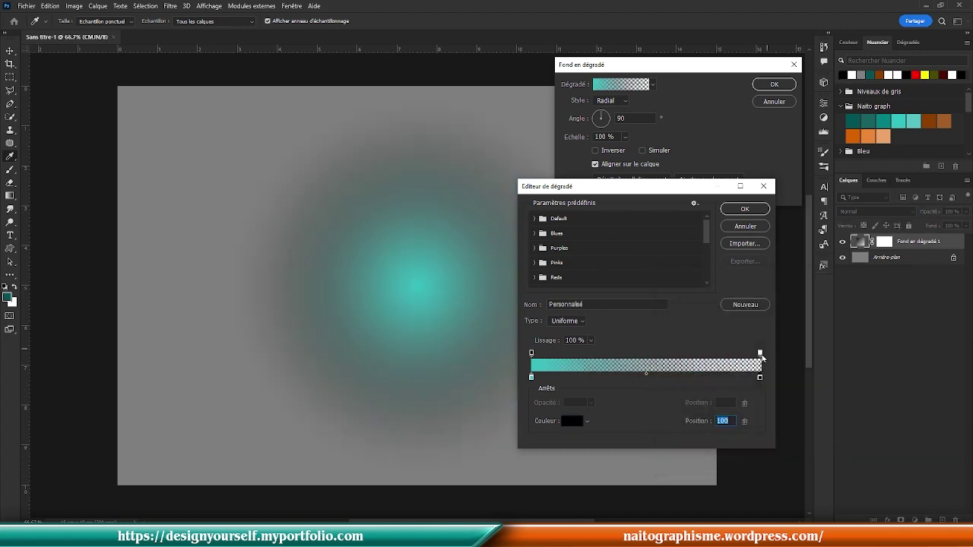
Step: Set the gradient's end opacity stop to 100% and apply the radial gradient fill
click(760, 353)
click(591, 403)
drag(588, 415, 676, 426)
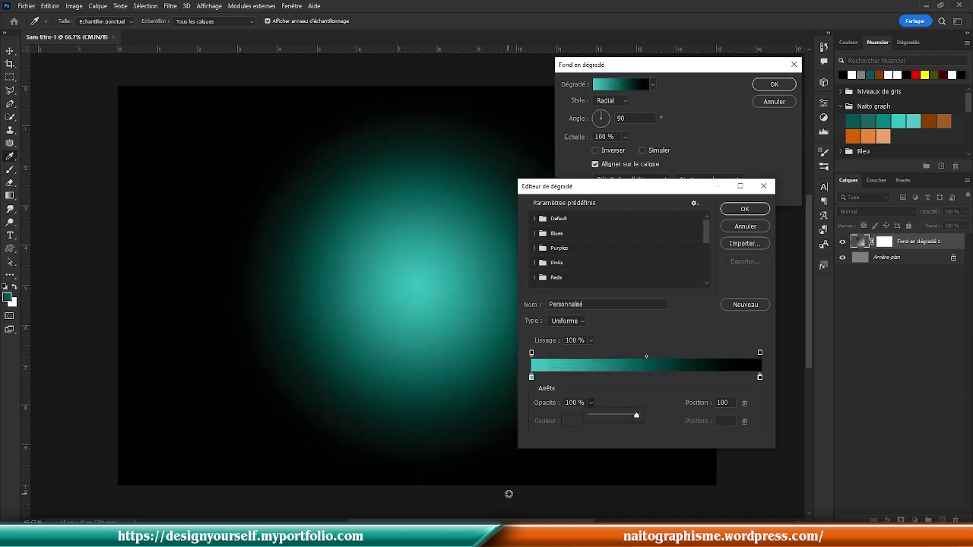
click(746, 210)
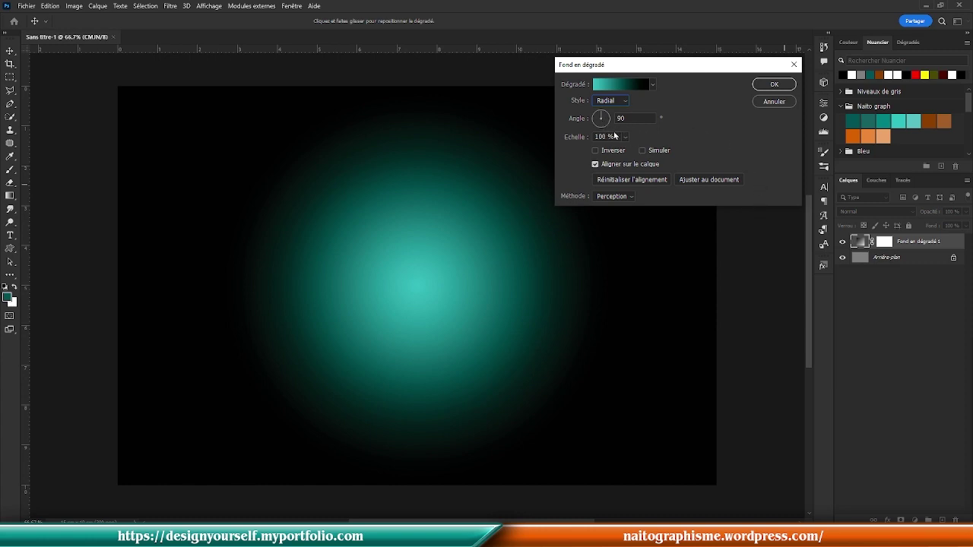
click(779, 86)
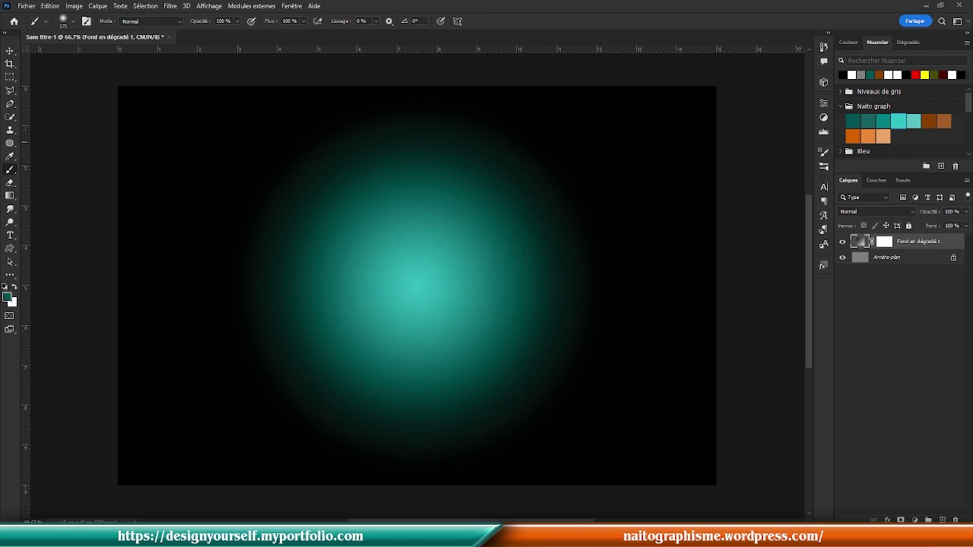
Step: Place the rabbit-161467 image, shift it right to X 1231 px, and set its layer opacity to 20%
drag(972, 251, 460, 302)
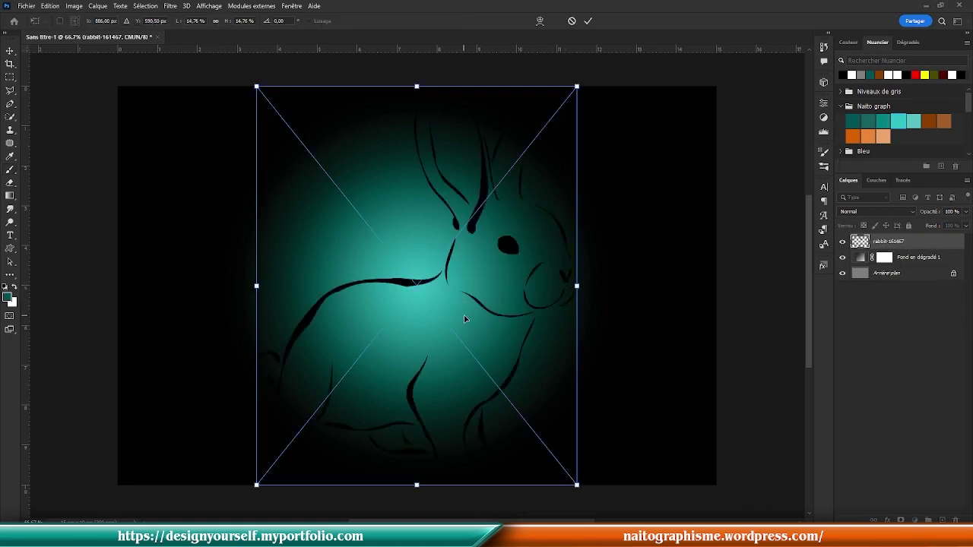
drag(404, 287, 521, 287)
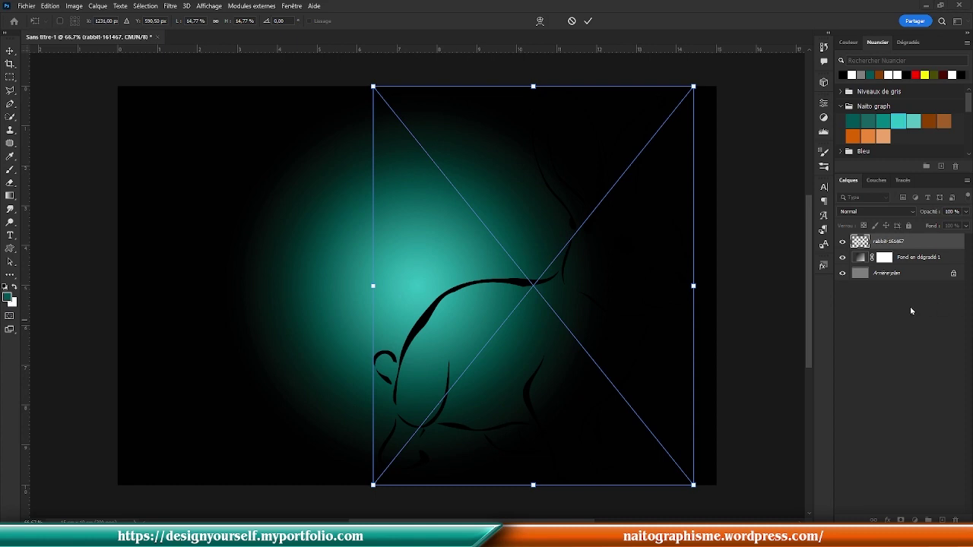
click(966, 213)
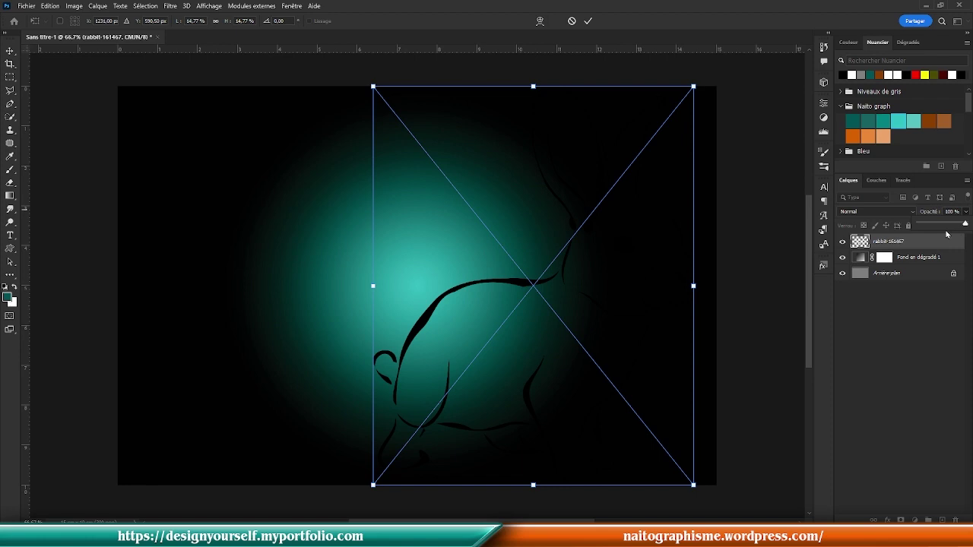
click(954, 212)
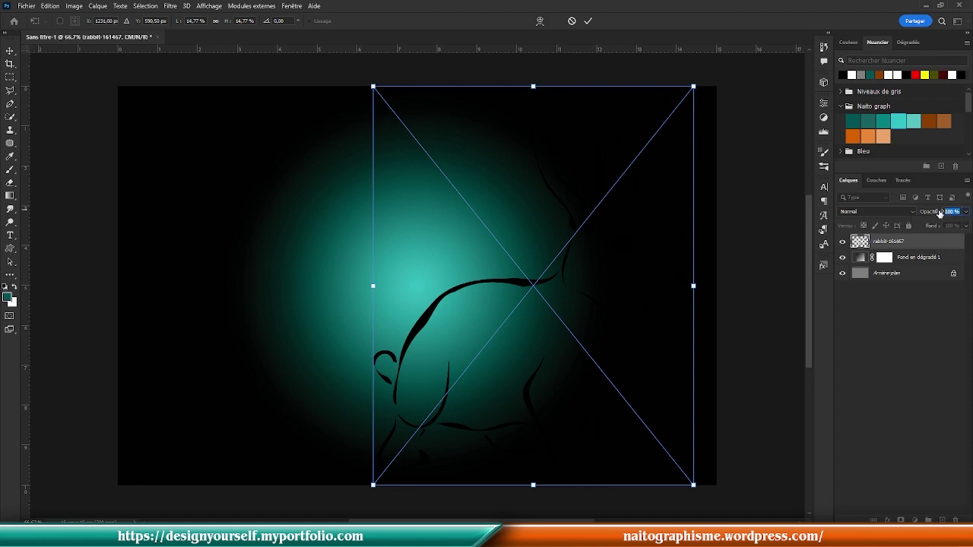
text(20)
key(Return)
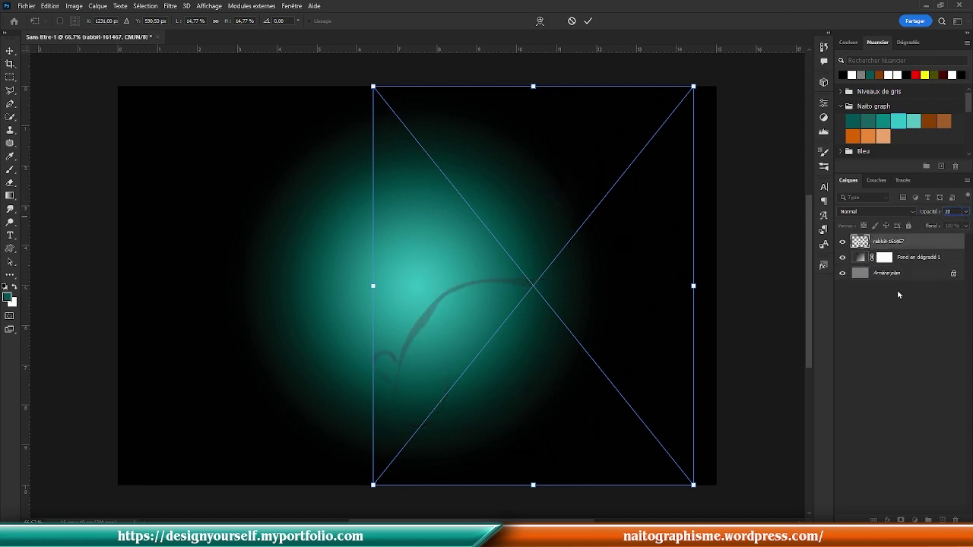
key(Return)
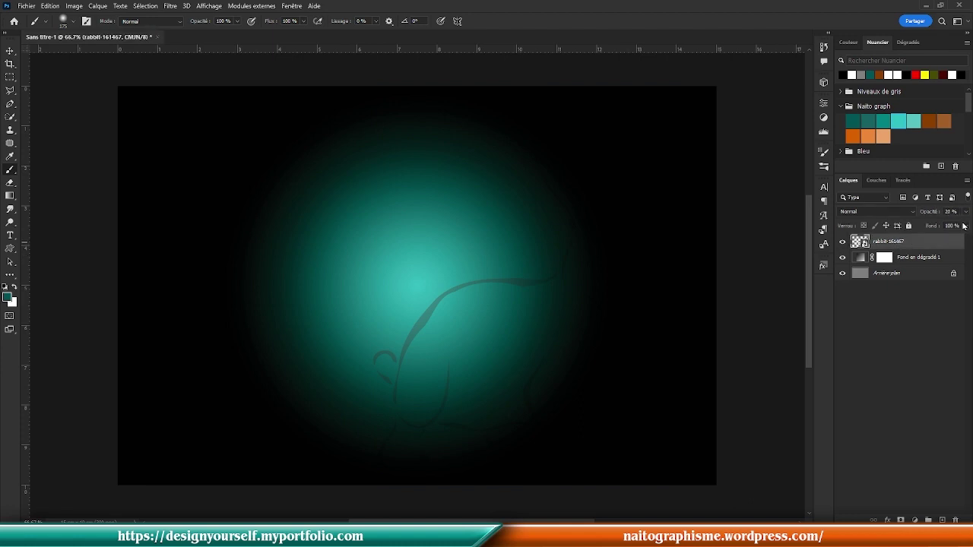
Step: Set the rabbit layer's fill opacity to 10% and deselect the layer
click(950, 225)
text(0)
key(Return)
click(940, 306)
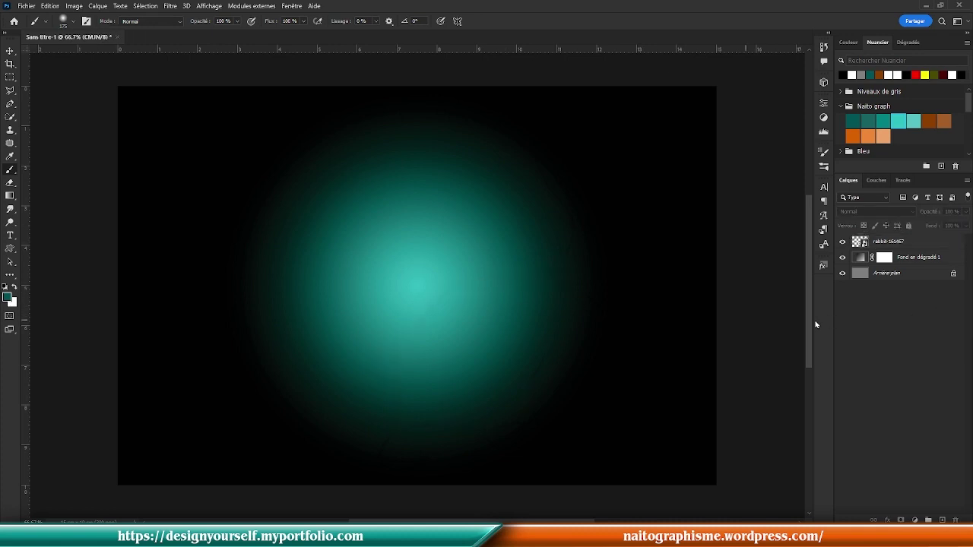
Step: Open the rabbit layer's blending options and restore the full effects list, including Satin and Incrustation en dégradé
click(900, 243)
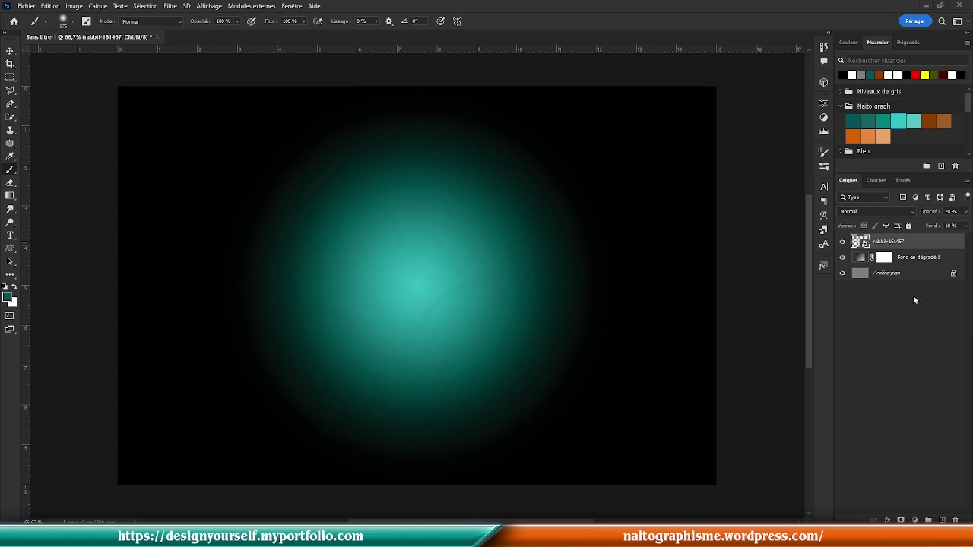
right_click(874, 420)
click(920, 426)
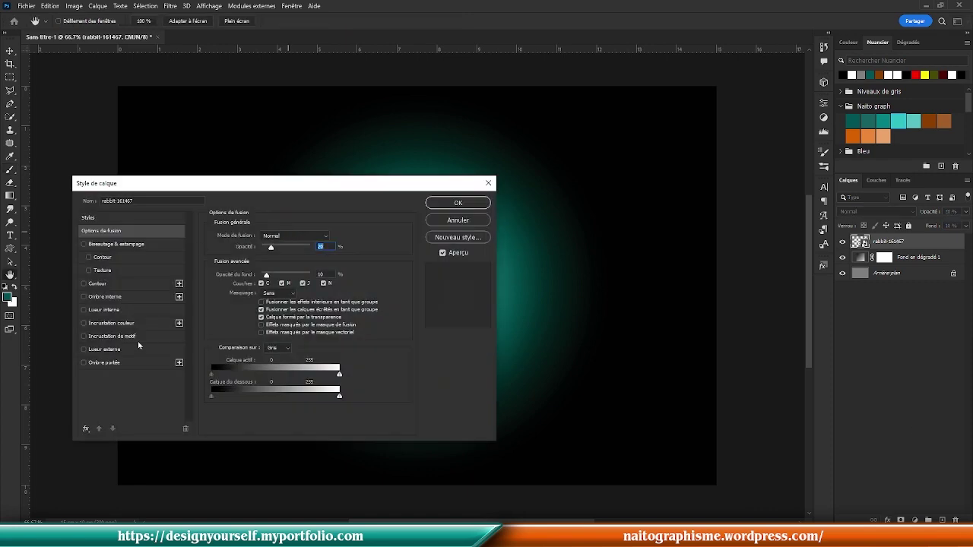
click(85, 429)
click(124, 304)
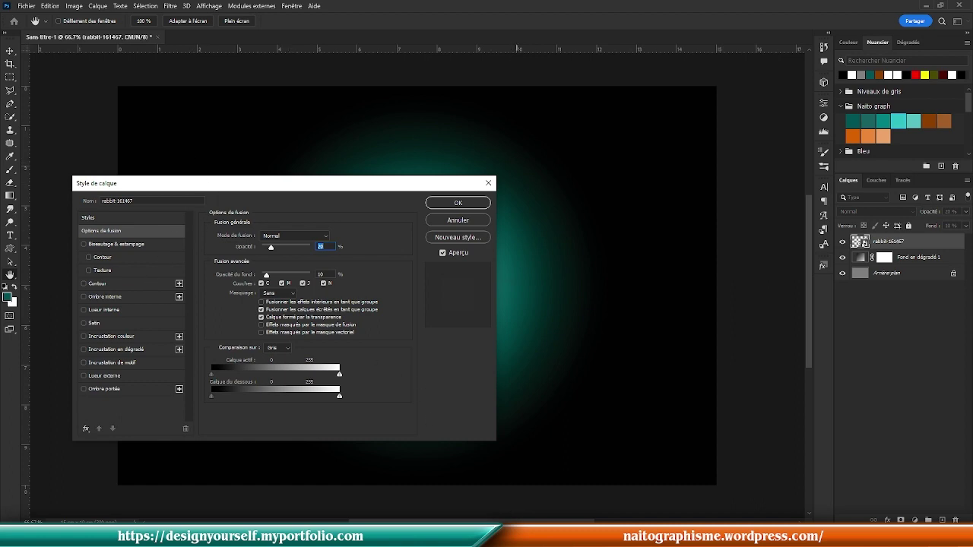
scroll(482, 521, left, 5)
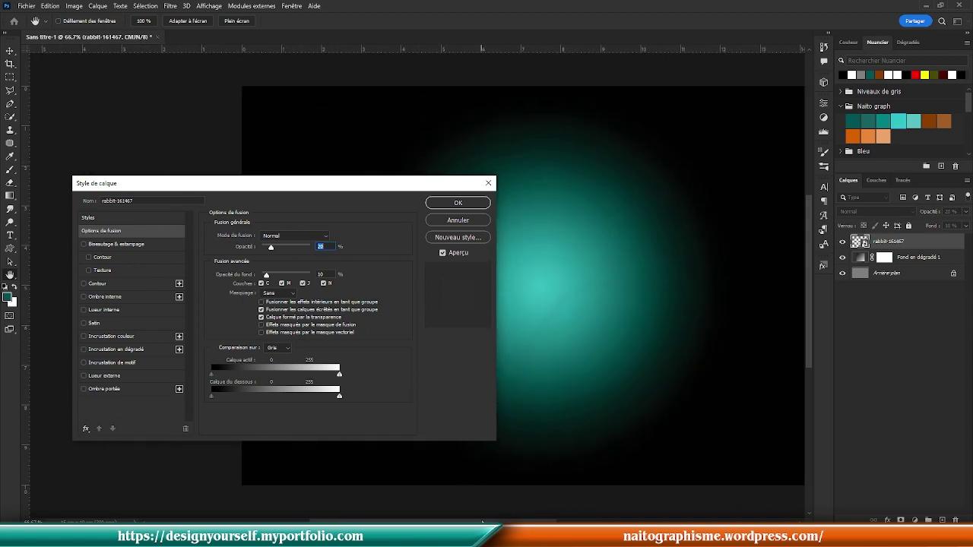
Step: Enable Biseautage & estampage on the rabbit layer with technique Lisse, depth 150%, size 20 px and softness 2 px
drag(384, 183, 396, 104)
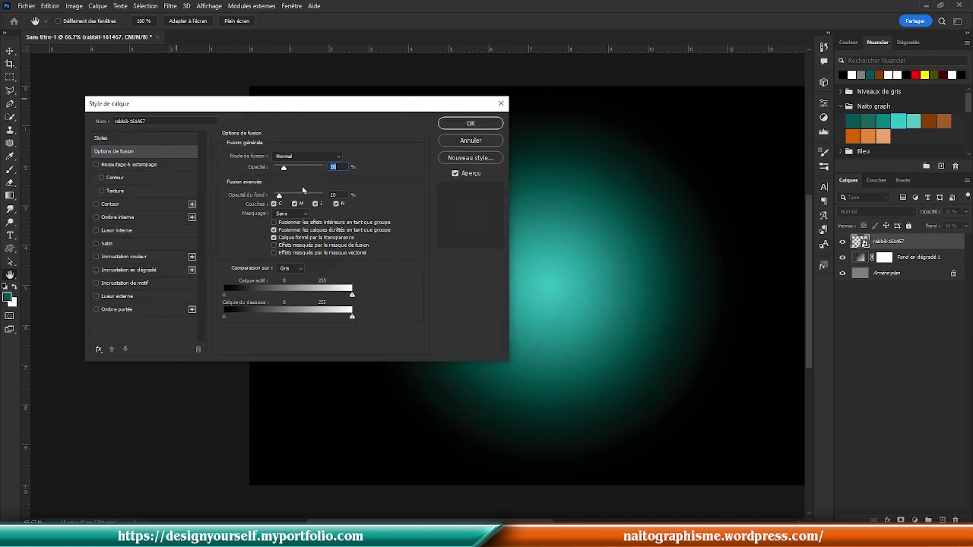
click(150, 164)
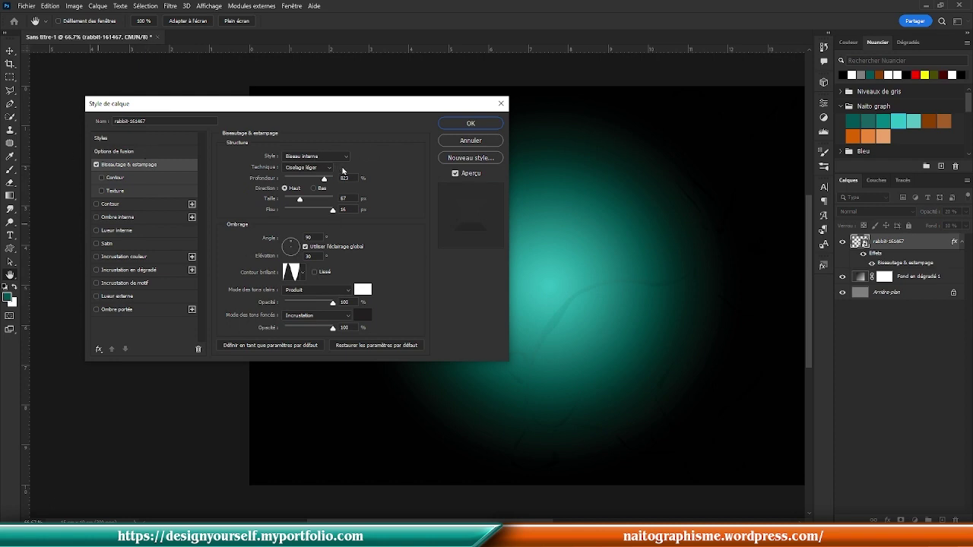
click(330, 167)
click(314, 179)
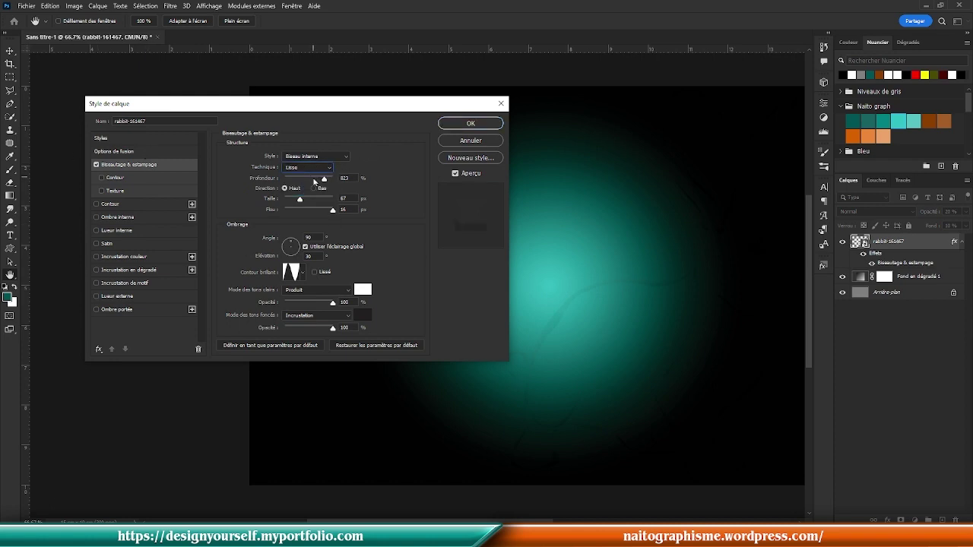
click(346, 178)
text(150)
double_click(343, 199)
text(20)
double_click(353, 209)
text(2)
key(Tab)
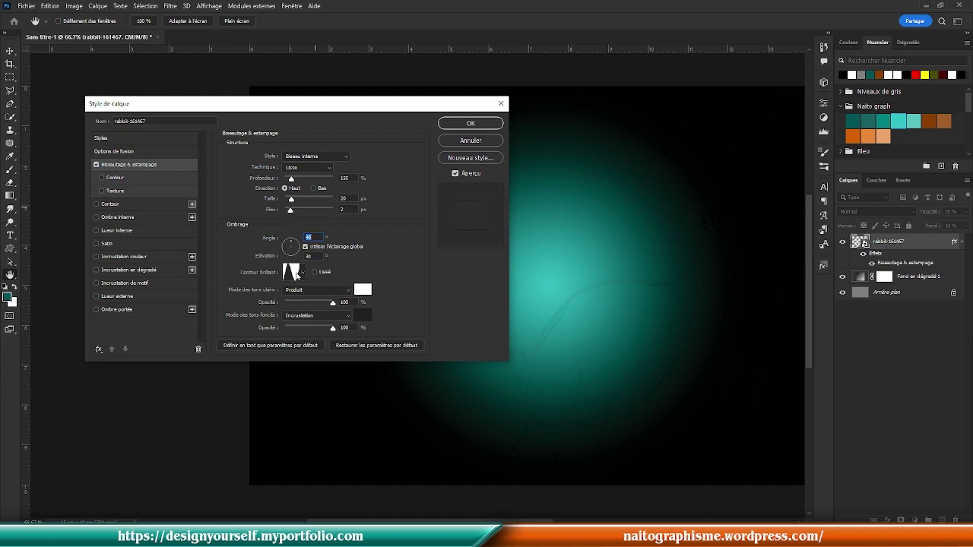
Step: Customize the bevel's gloss contour by reshaping the curve with points at 82/38%, 69/3% and 93/35%
click(291, 272)
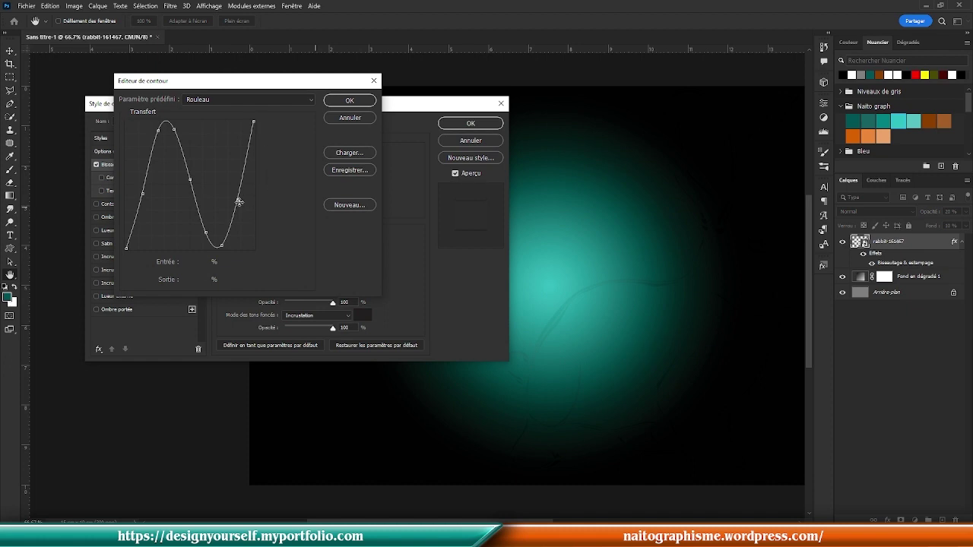
drag(236, 199, 229, 200)
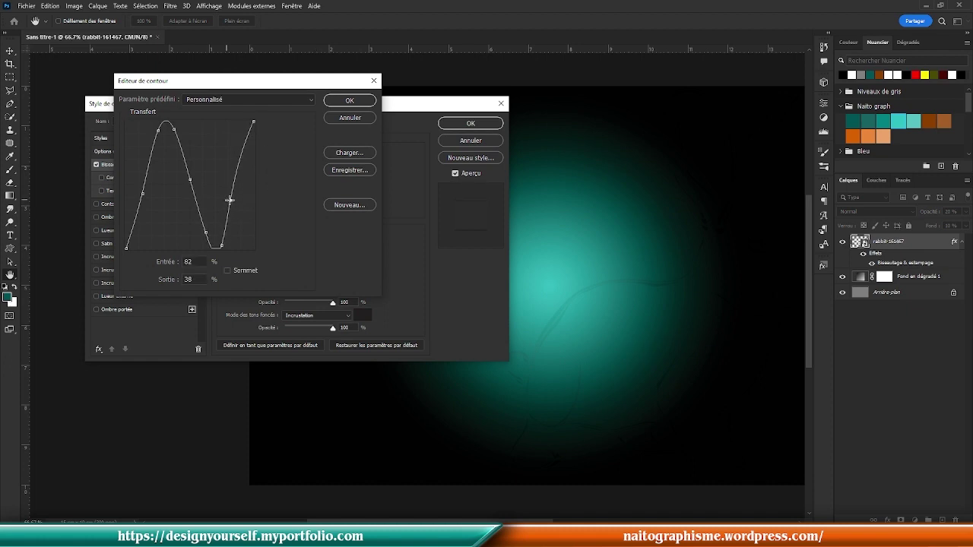
drag(222, 245, 214, 247)
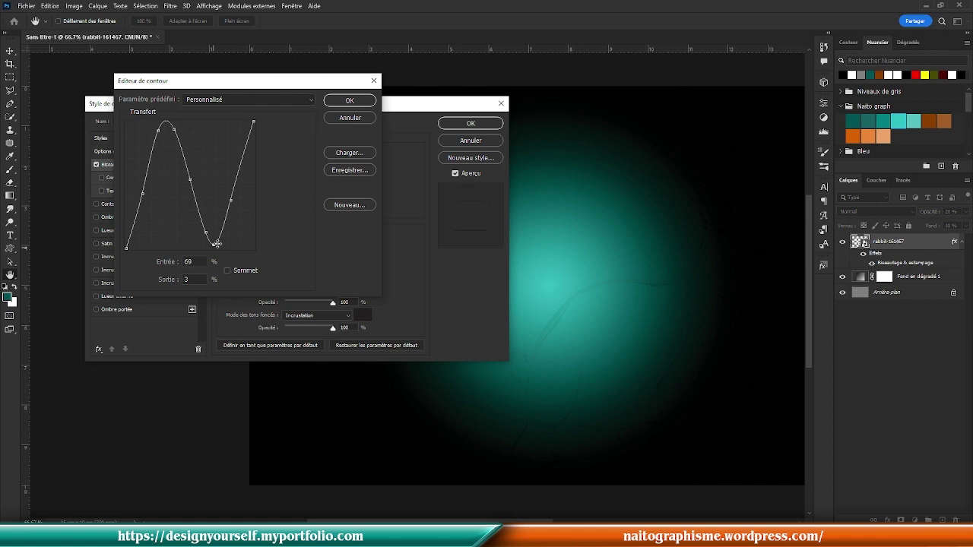
drag(244, 158, 244, 204)
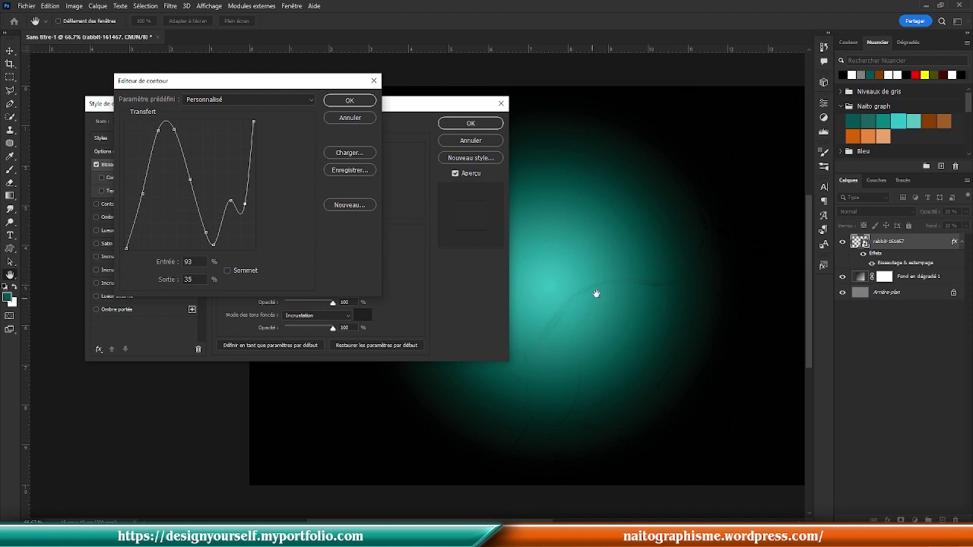
click(349, 100)
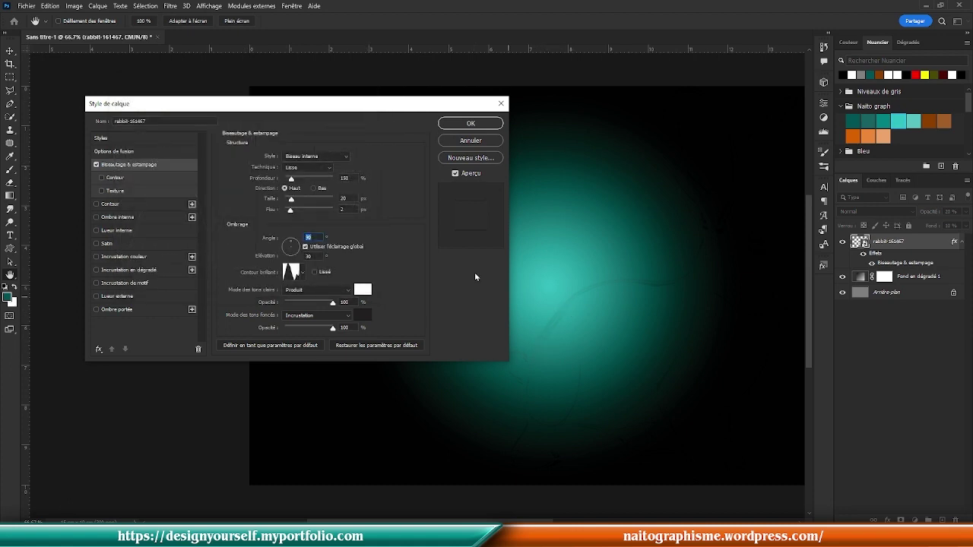
Step: Keep white as the bevel's highlight colour and set its highlight mode to Incrustation
click(364, 289)
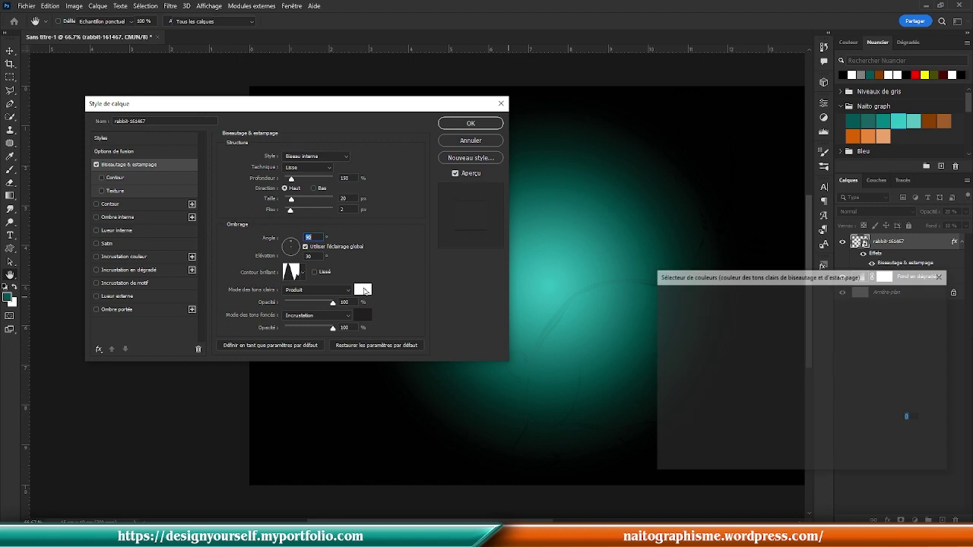
click(908, 293)
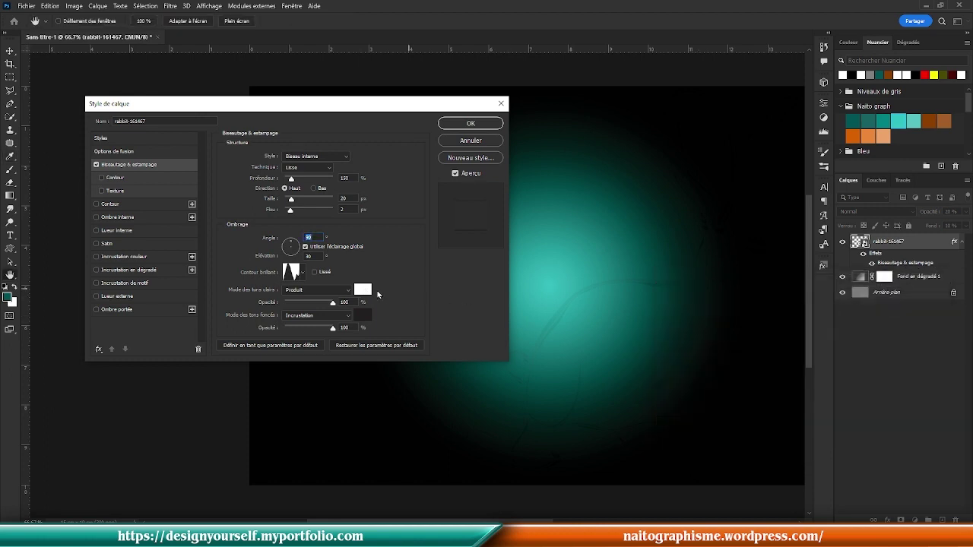
click(301, 290)
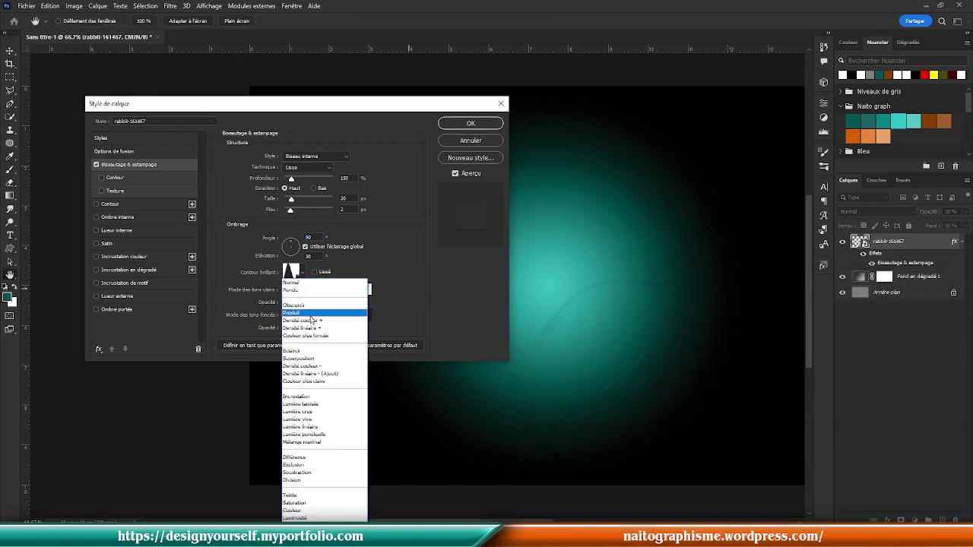
click(314, 396)
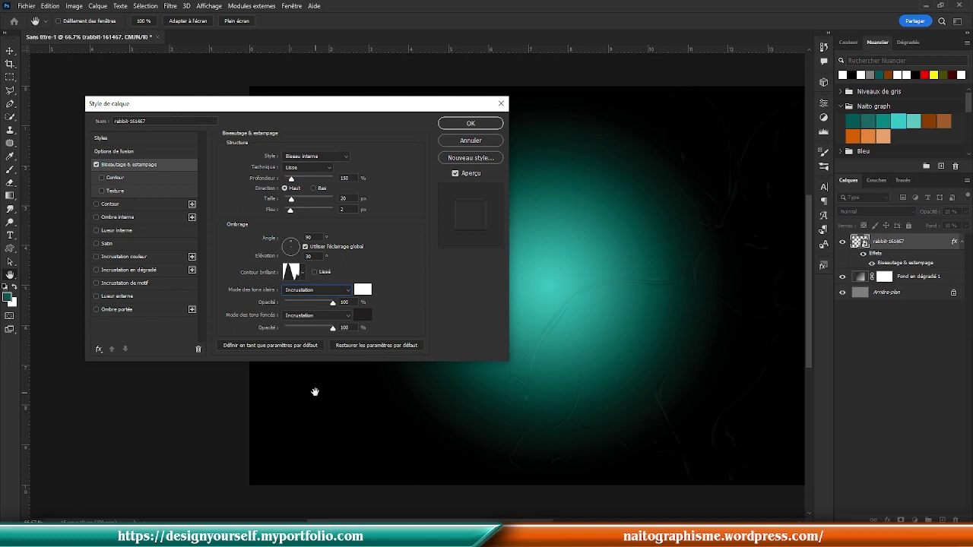
Step: Set the bevel's shadow colour to black (000000), its shadow mode to Produit and its shadow opacity to 52%
click(361, 320)
drag(785, 396, 784, 416)
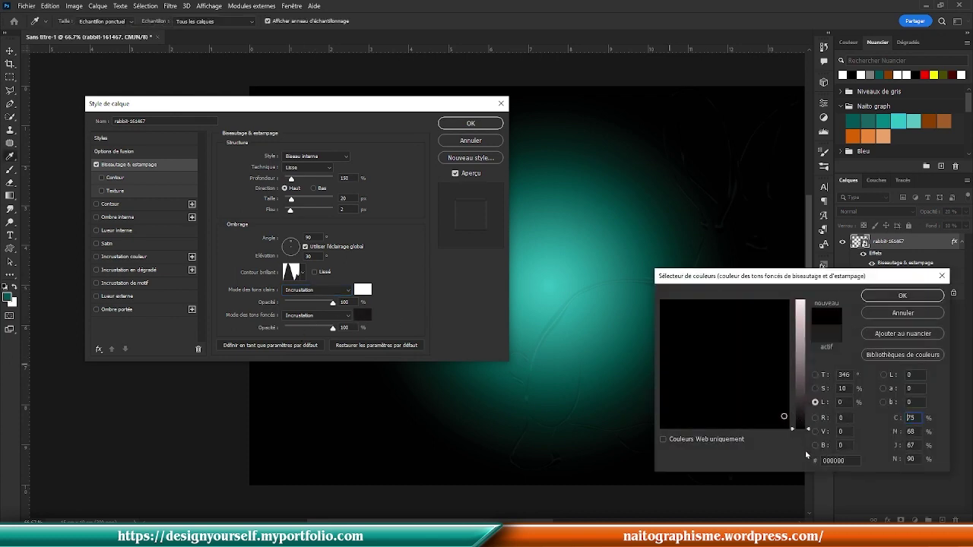
click(894, 296)
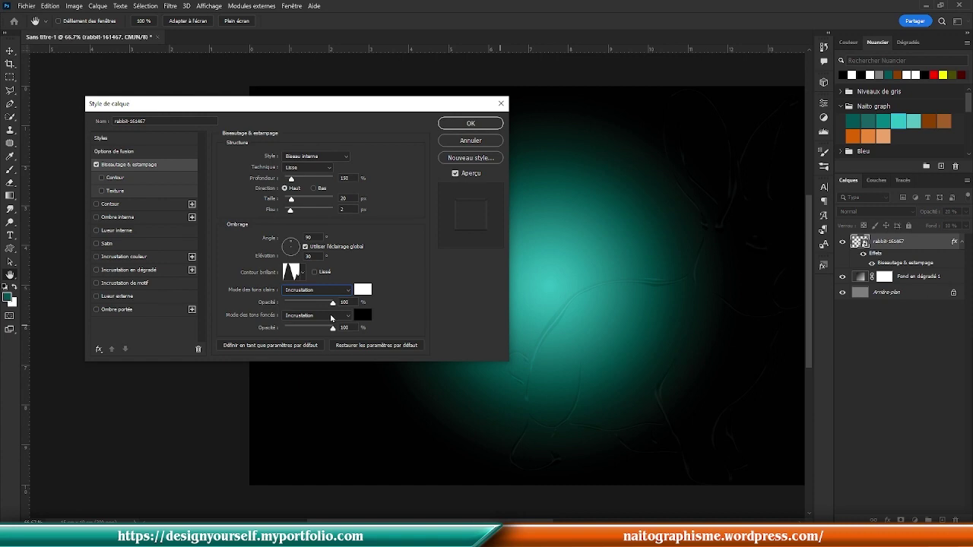
click(330, 316)
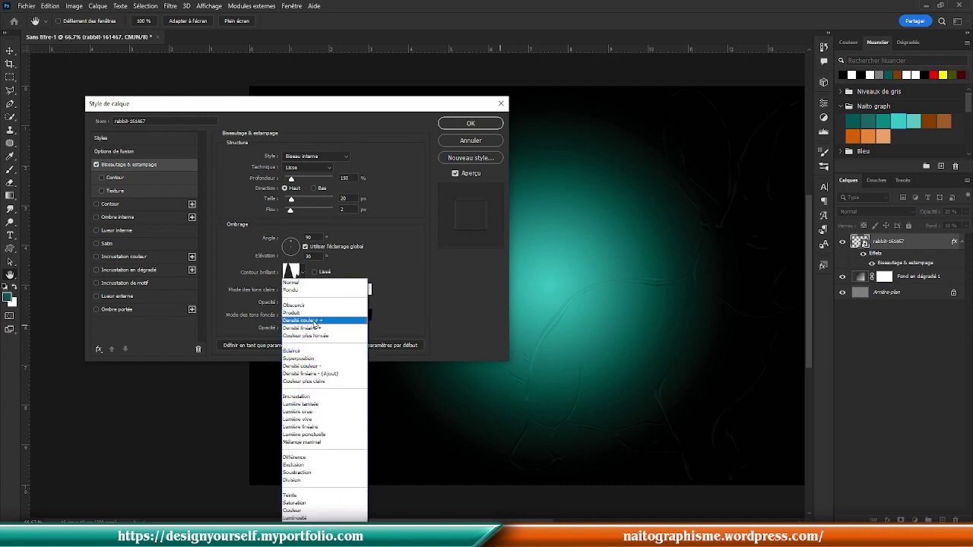
click(320, 313)
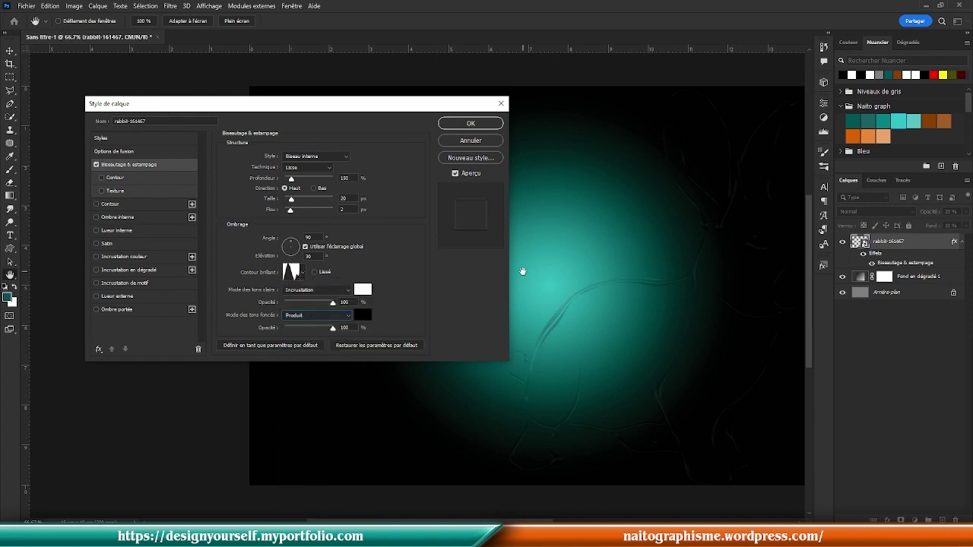
drag(538, 518, 511, 519)
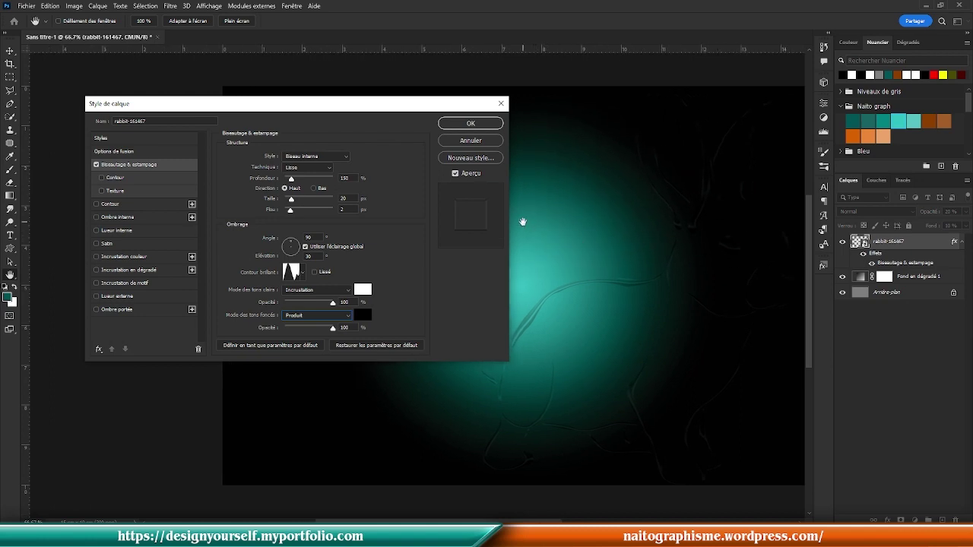
drag(333, 328, 309, 332)
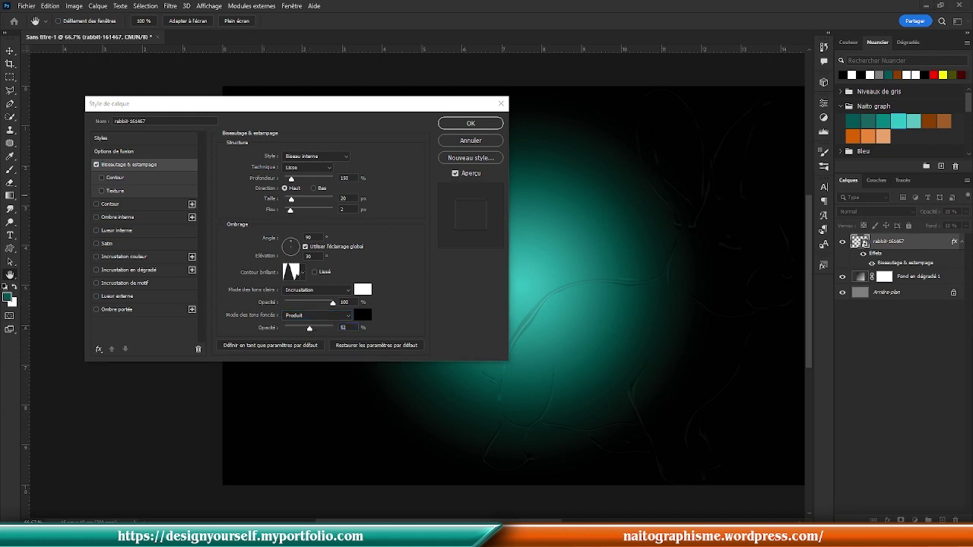
Step: Enable Ombre interne on the rabbit layer with a white (ffffff) colour and 100% opacity
click(120, 218)
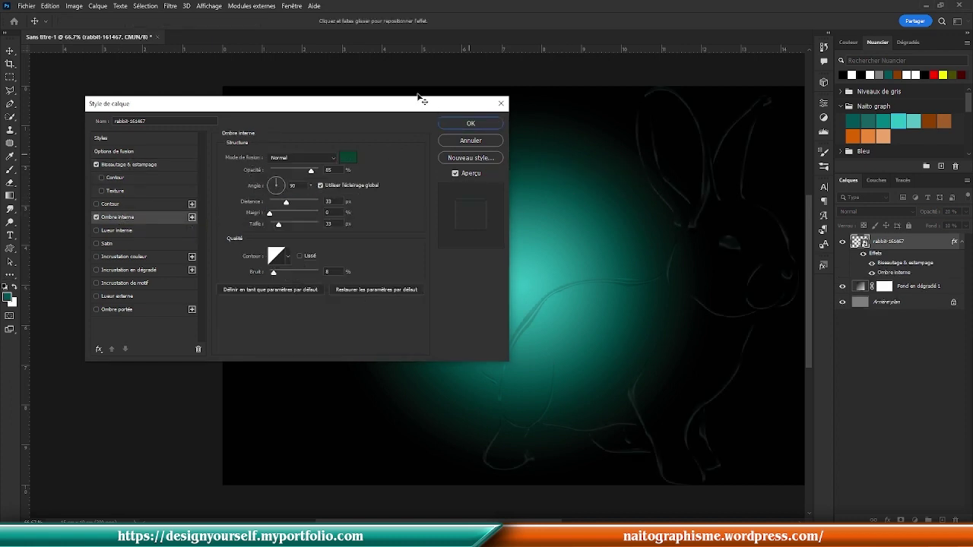
click(348, 158)
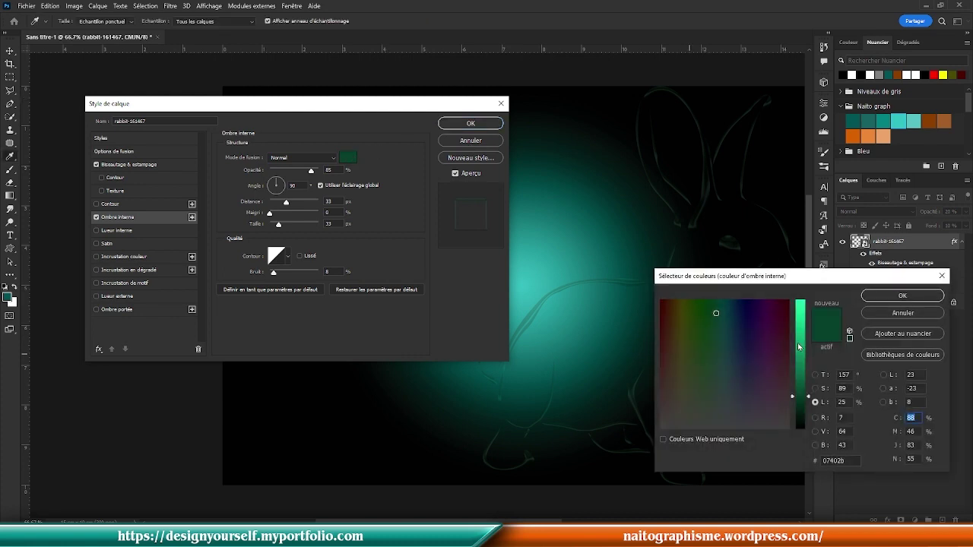
drag(800, 348, 797, 293)
drag(765, 336, 790, 429)
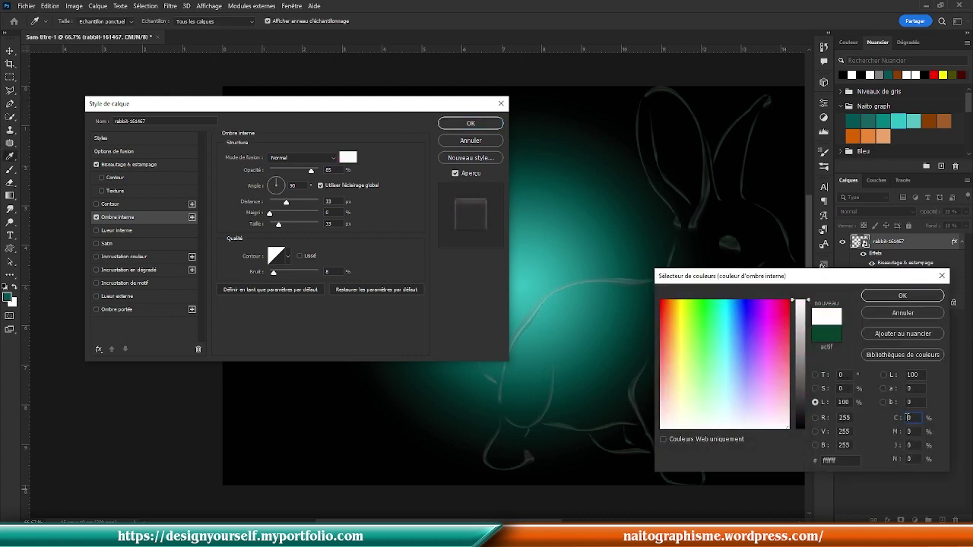
click(898, 297)
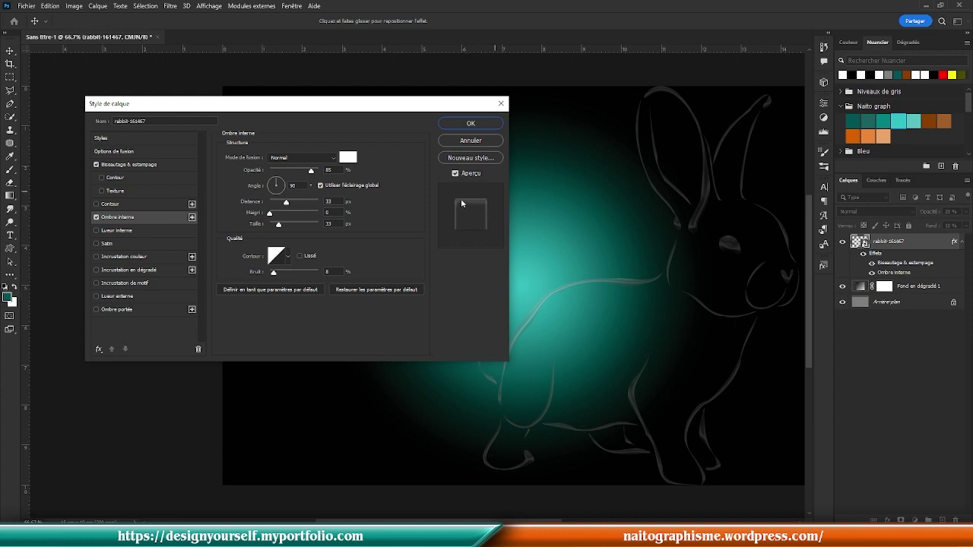
drag(316, 171, 331, 175)
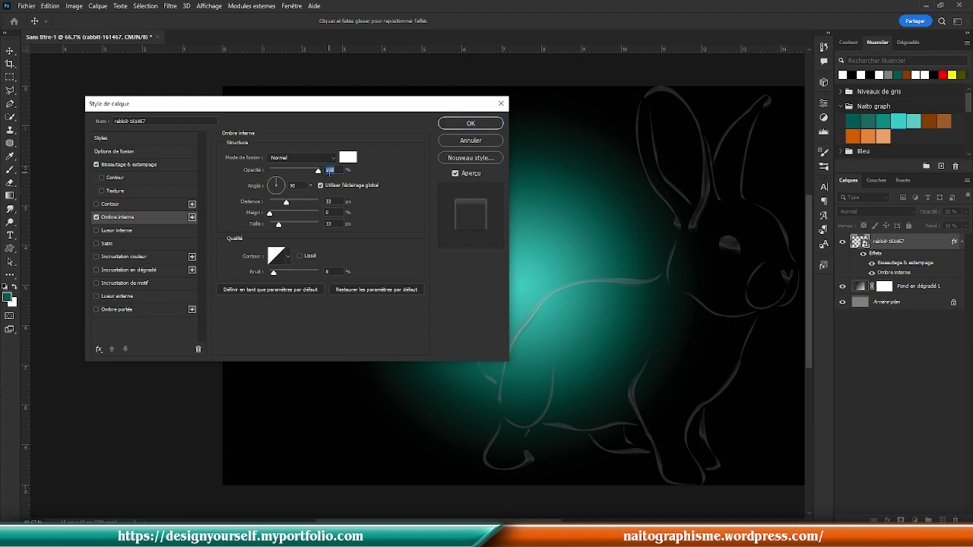
Step: Set the inner shadow's distance to 18 px and its size to 25 px
double_click(329, 201)
text(18)
key(Return)
double_click(335, 223)
text(25)
Step: Give the inner shadow a contour preset that rises, dips and rises again, and set its noise to 0%
click(287, 260)
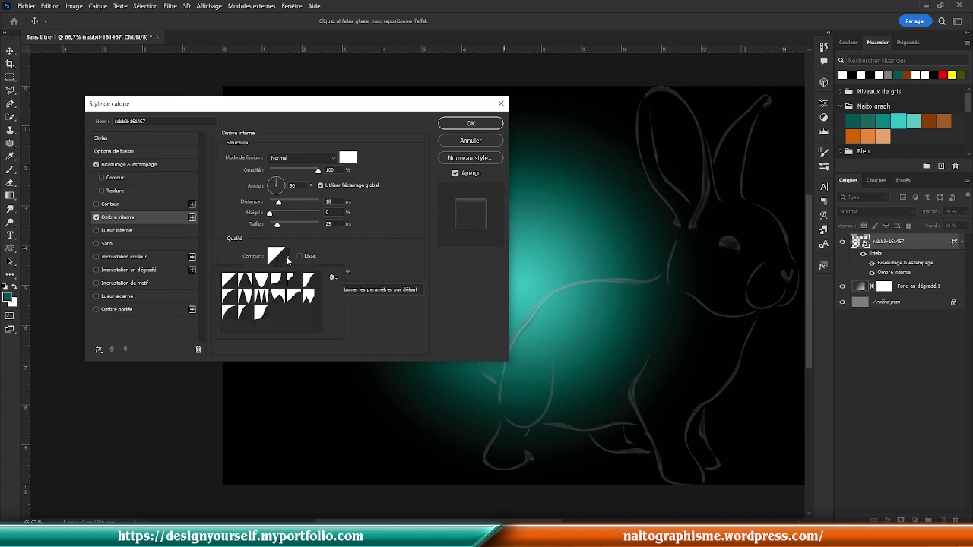
click(245, 297)
click(373, 247)
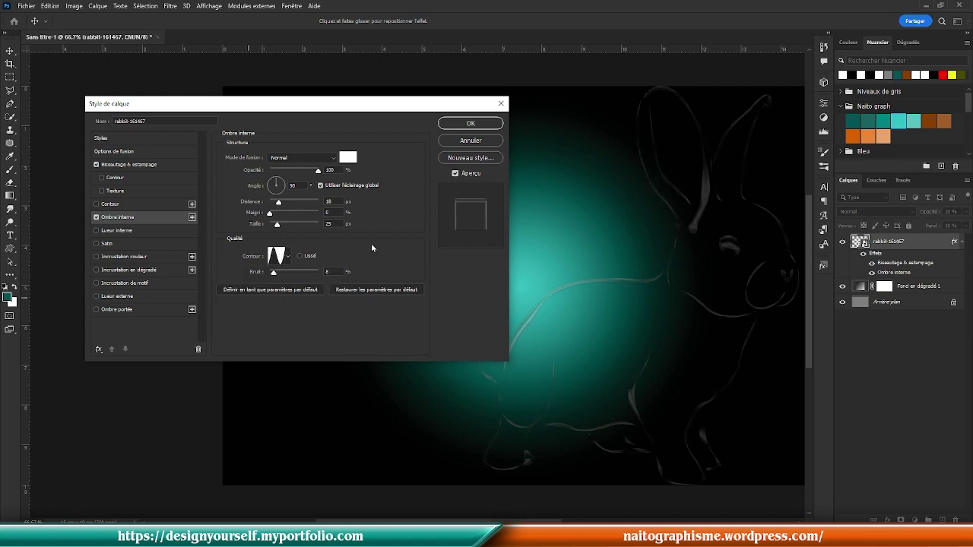
drag(275, 273, 269, 274)
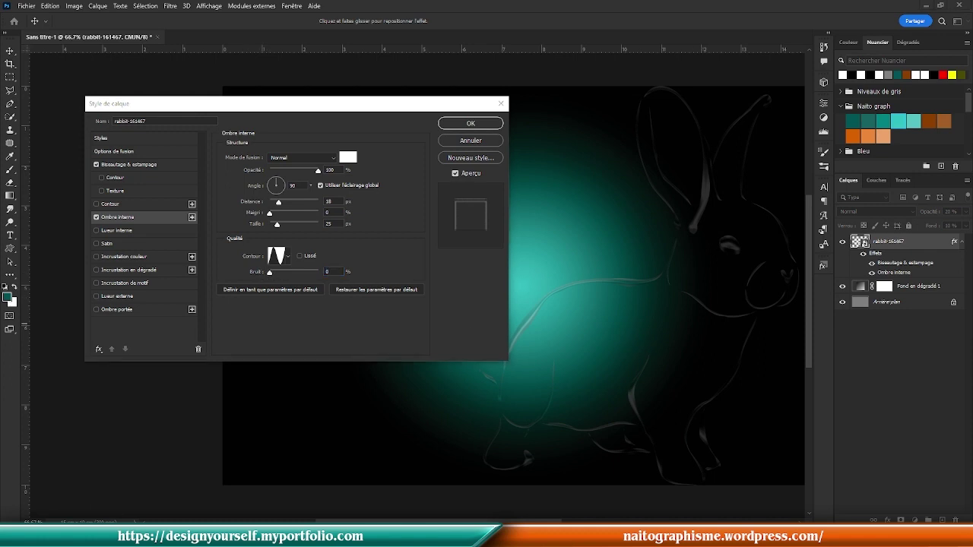
Step: Enable Lueur interne with a solid colour sampled from the bright turquoise Naito graph swatch, and increase the glow's size
click(113, 230)
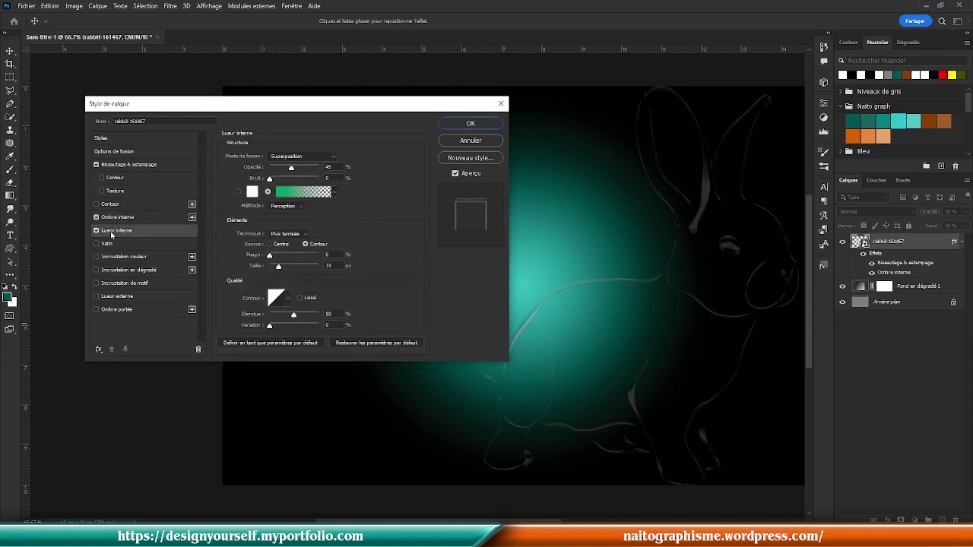
click(240, 193)
click(252, 192)
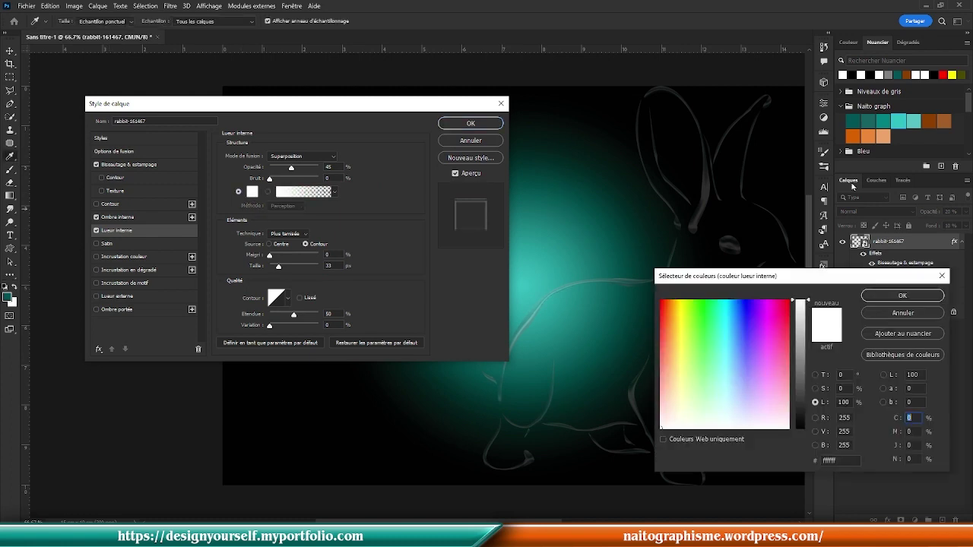
click(900, 123)
click(900, 295)
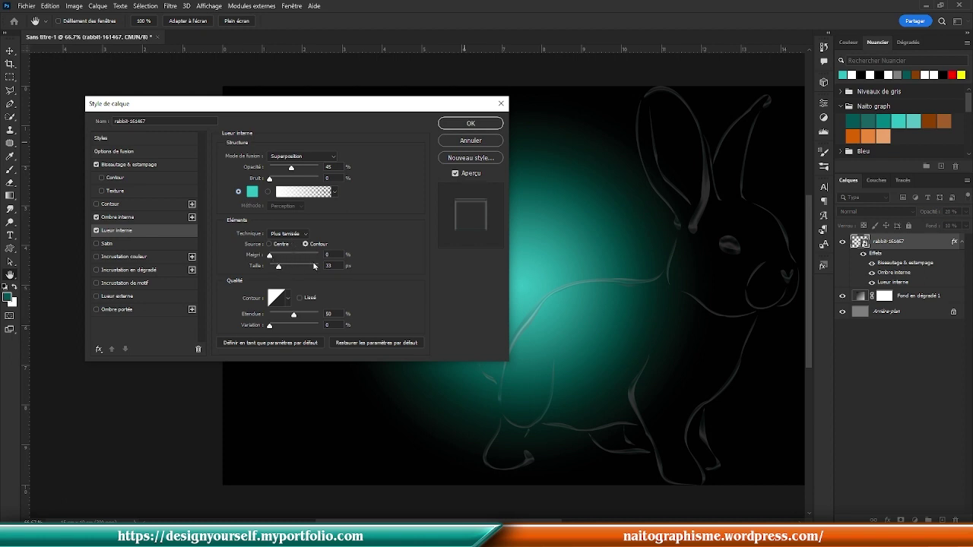
drag(280, 267, 298, 272)
drag(301, 269, 302, 269)
Step: Enable Satin on the rabbit layer with a white (ffffff) colour and the Incrustation blend mode
click(109, 245)
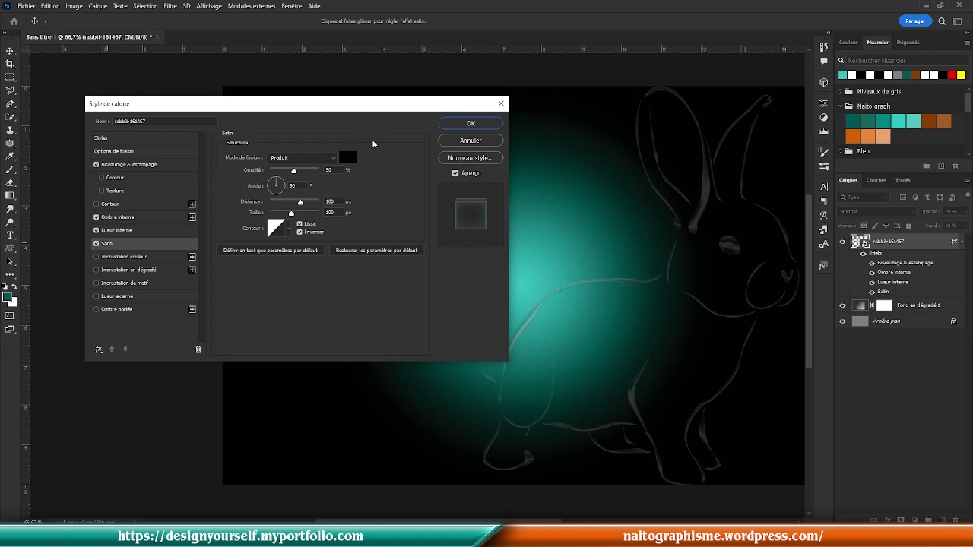
click(348, 158)
drag(808, 344, 808, 301)
click(902, 295)
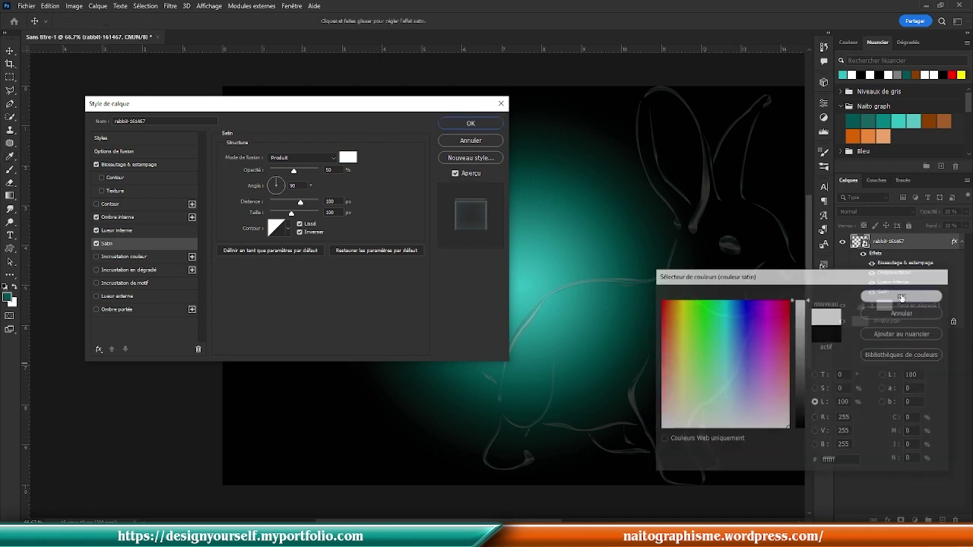
click(312, 158)
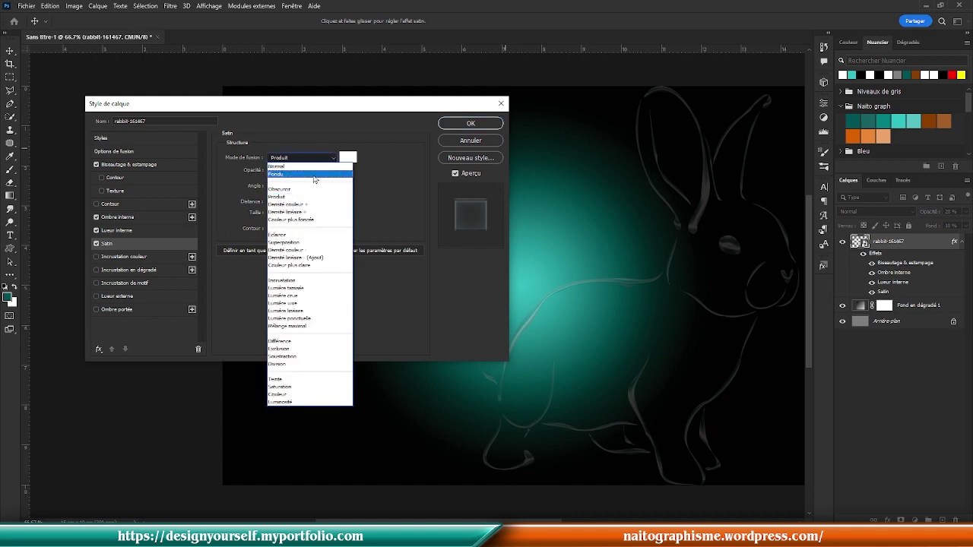
click(311, 281)
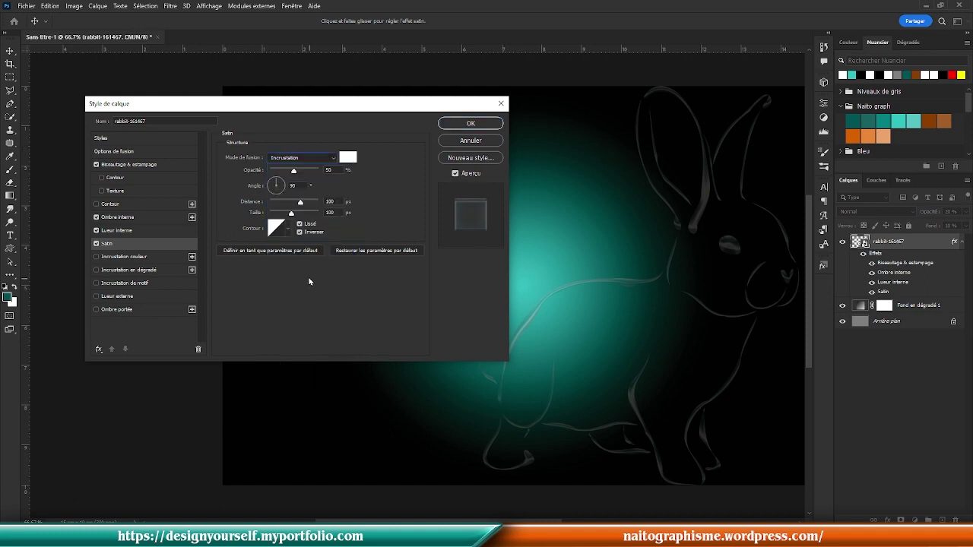
Step: Set the Satin effect's opacity to 81%, angle to 28° and distance to 24 px, and reduce its size
drag(295, 173, 310, 180)
key(Tab)
drag(304, 205, 281, 207)
mouse_move(282, 207)
mouse_down()
mouse_move(287, 215)
mouse_move(273, 215)
mouse_move(313, 218)
mouse_move(275, 218)
mouse_up()
key(Tab)
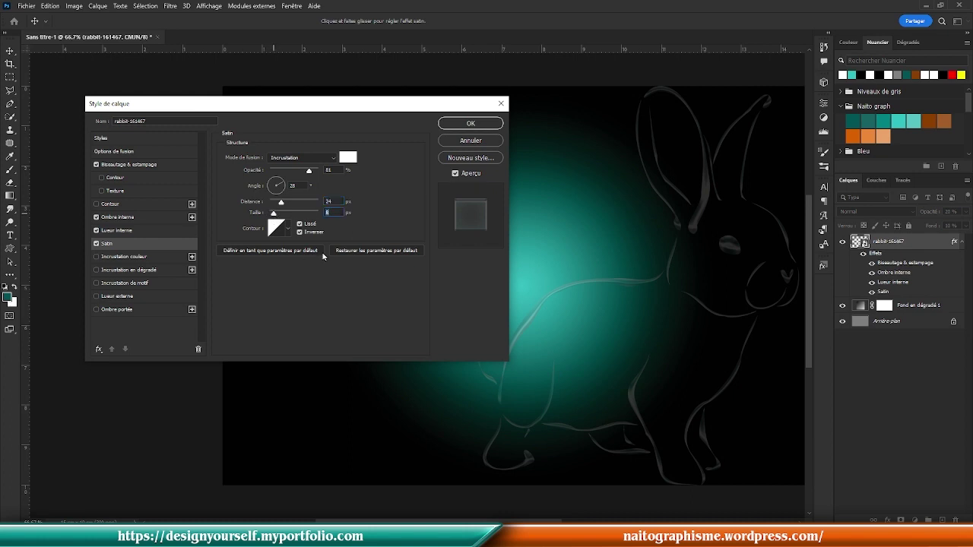
Step: Turn off the Satin effect's inversion, and enable Incrustation en dégradé with its opacity reduced to about half
click(300, 232)
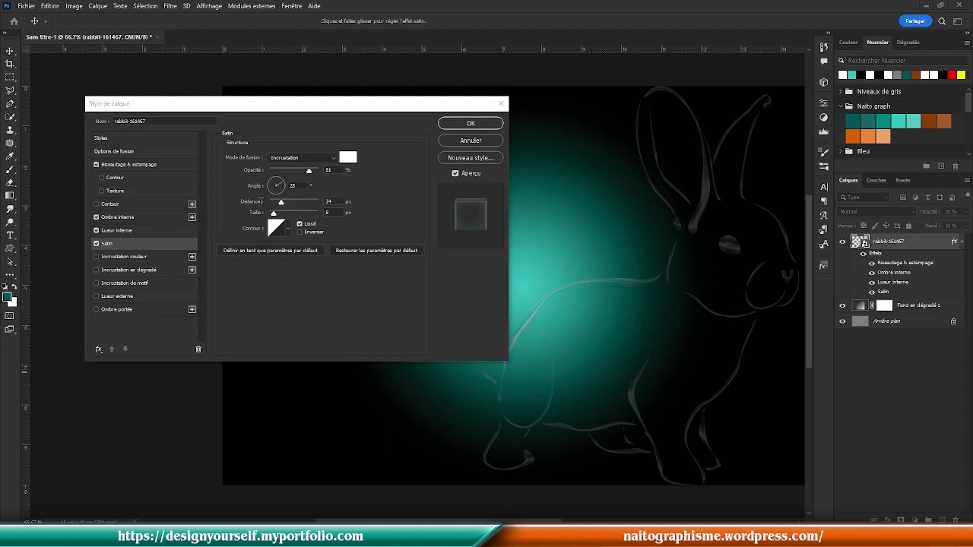
click(122, 271)
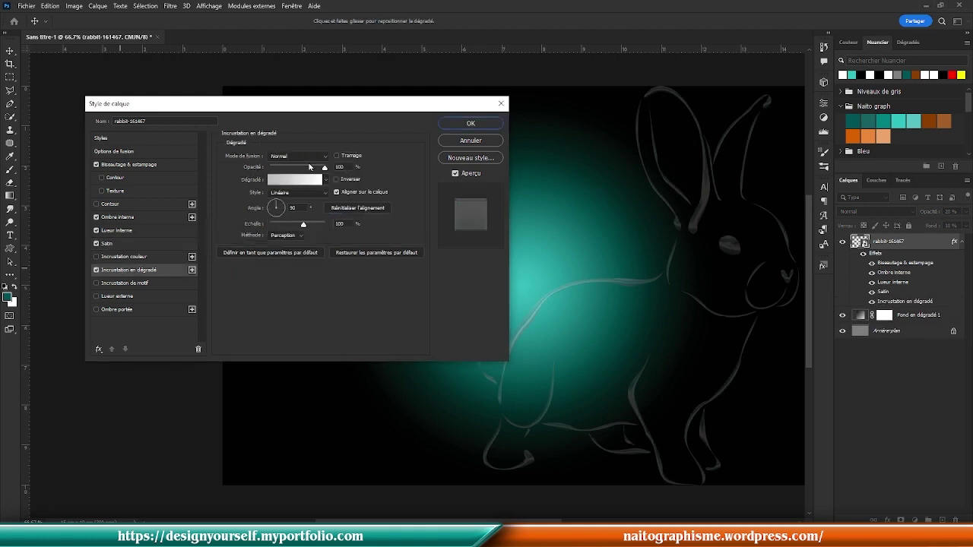
drag(325, 168, 299, 173)
Step: Edit the overlay gradient so both end colour stops use the bright turquoise Naito graph swatch
click(305, 181)
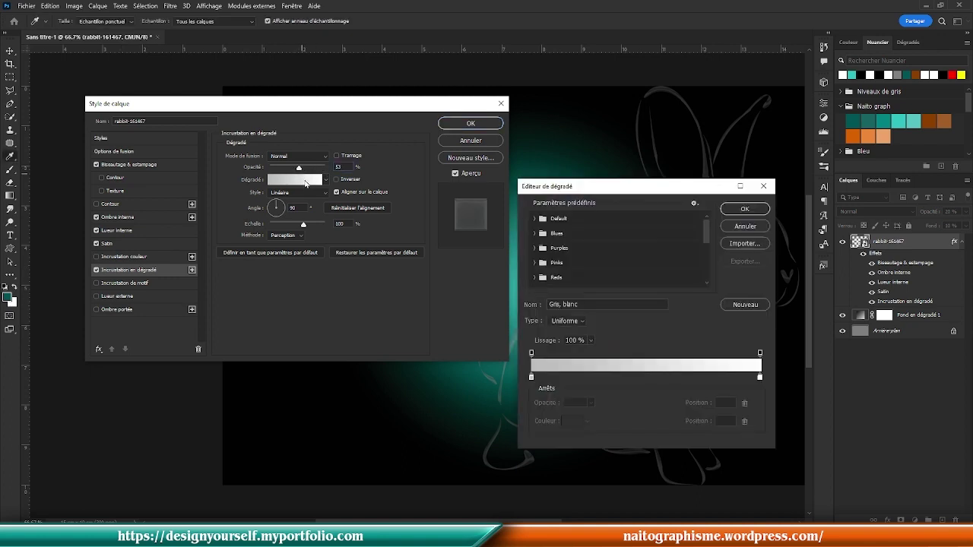
click(531, 378)
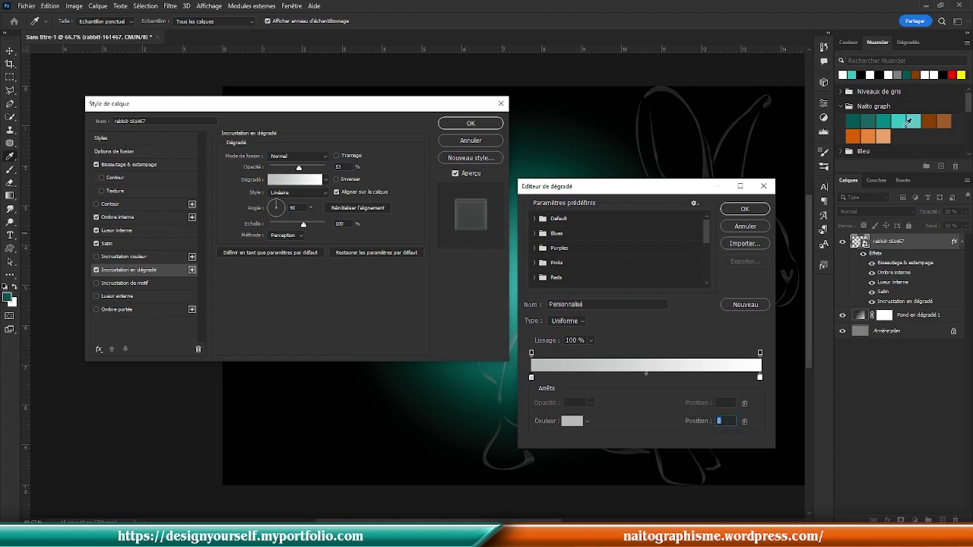
click(904, 120)
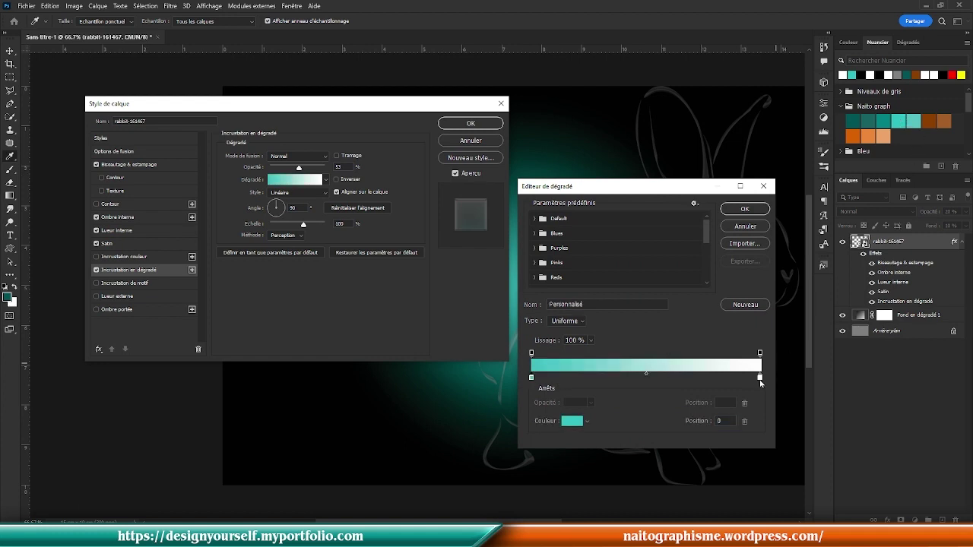
click(761, 378)
click(896, 122)
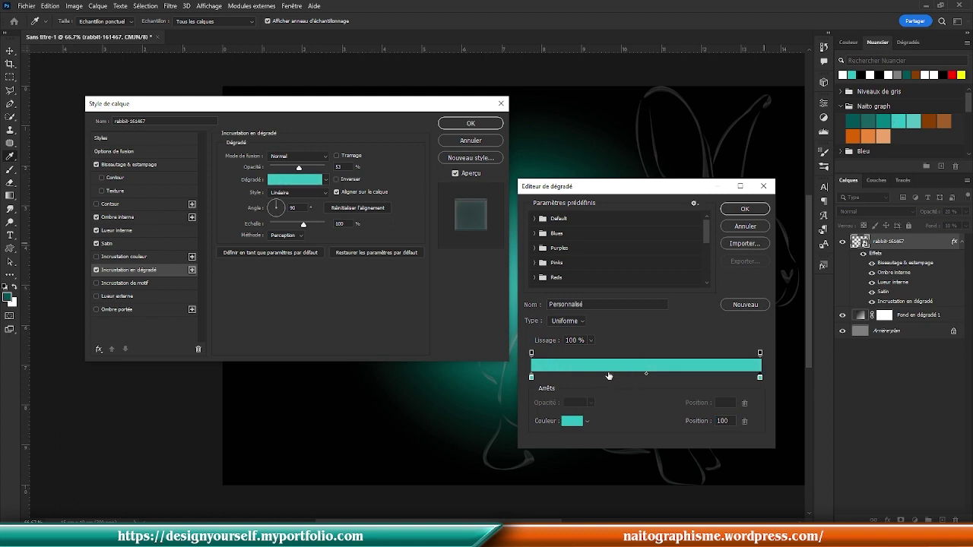
Step: Add a black (000000) colour stop at position 32 in the overlay gradient
click(605, 375)
click(571, 420)
drag(803, 339, 804, 465)
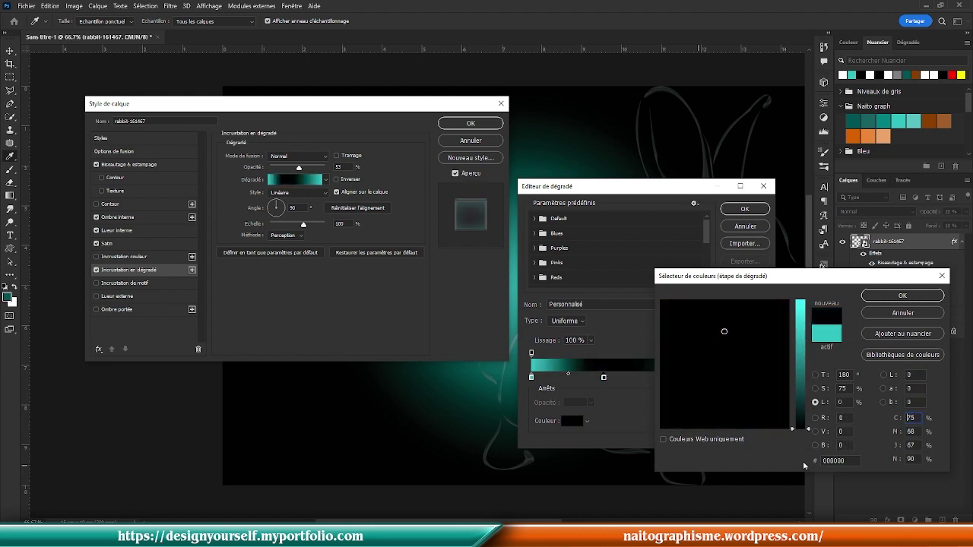
click(914, 297)
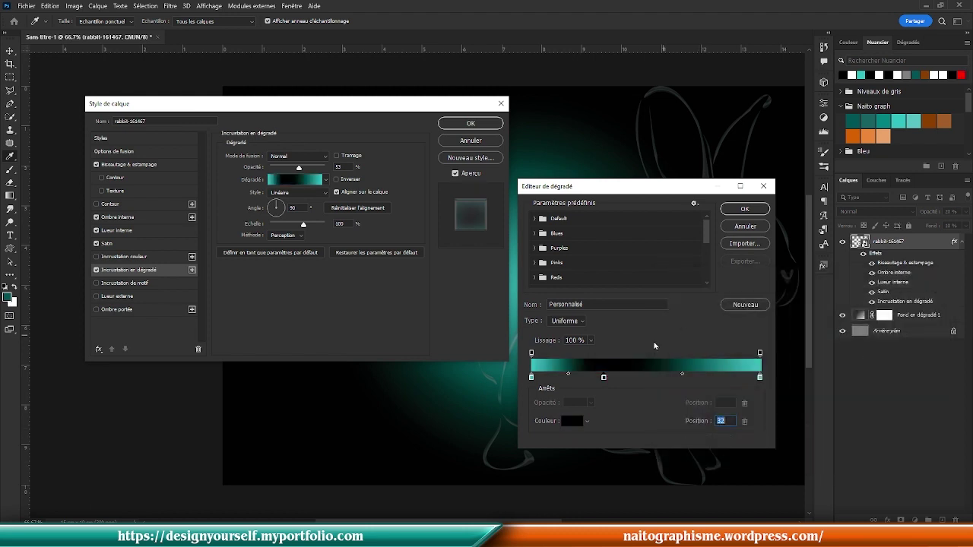
Step: Add a 50% opacity stop at position 31 above the black stop, and move the midpoint after it to 20%
click(603, 354)
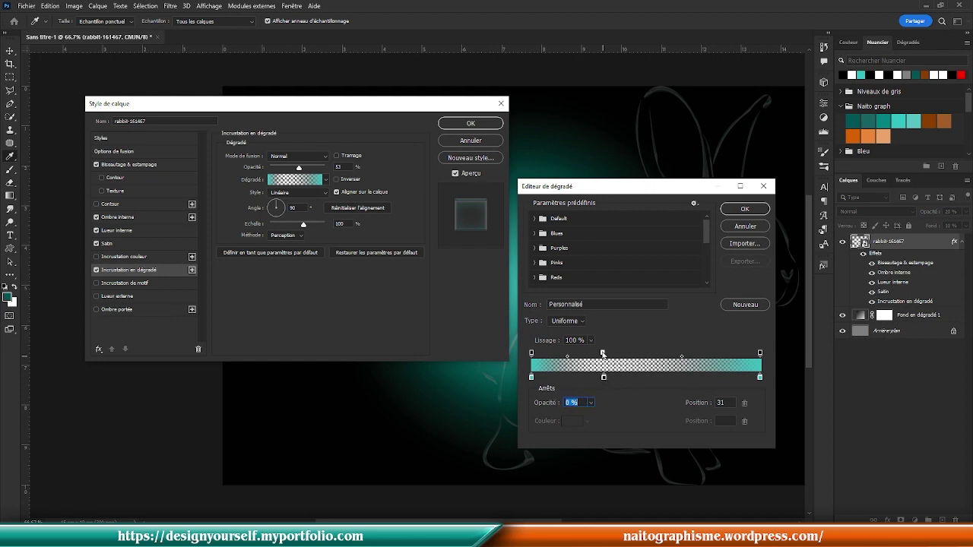
text(50)
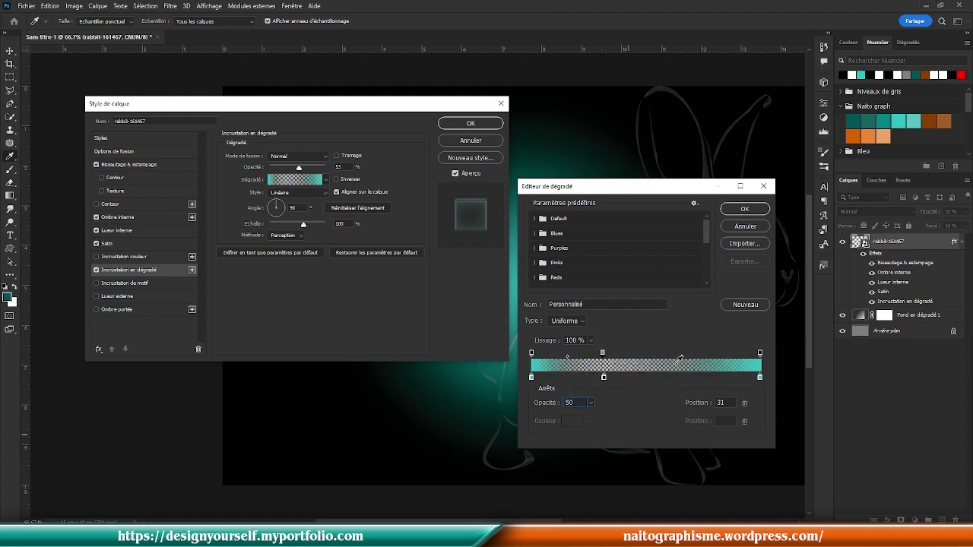
drag(679, 357, 635, 358)
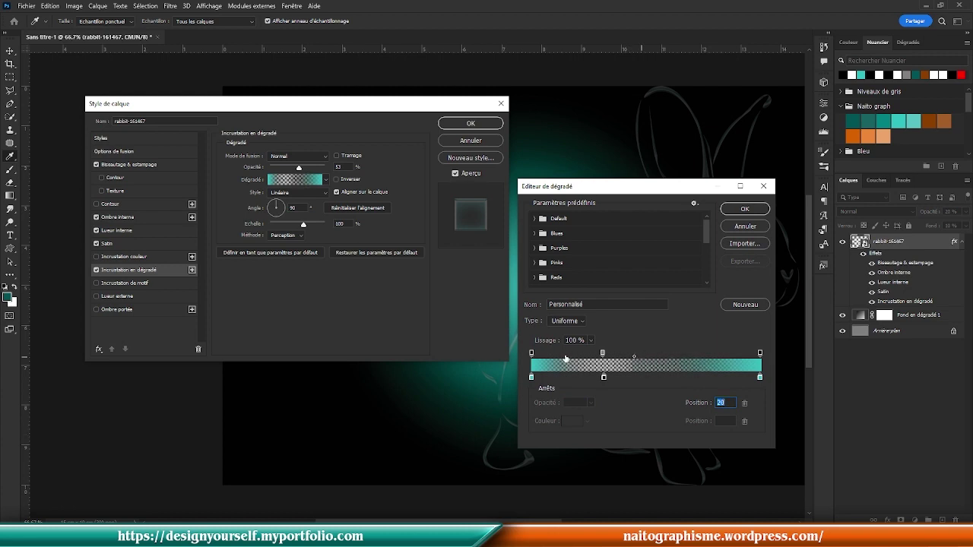
Step: Shift the middle opacity and black colour stops to about position 27, and adjust the gradient's midpoints around them
click(603, 355)
drag(568, 360, 594, 379)
drag(679, 378, 643, 378)
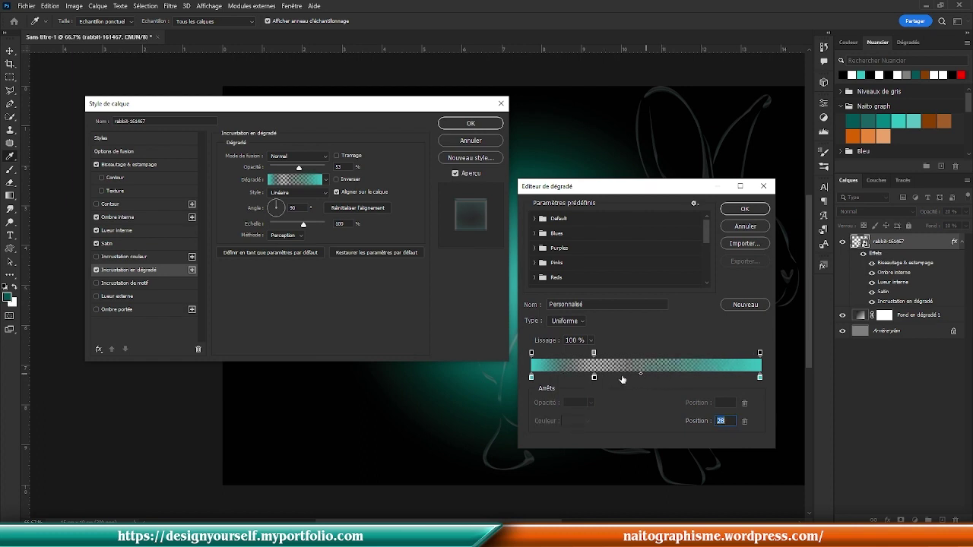
click(594, 378)
drag(571, 377, 575, 376)
Step: Set the middle opacity stop to 75%, apply the edited gradient, and reduce the overlay's scale to 50%
click(594, 354)
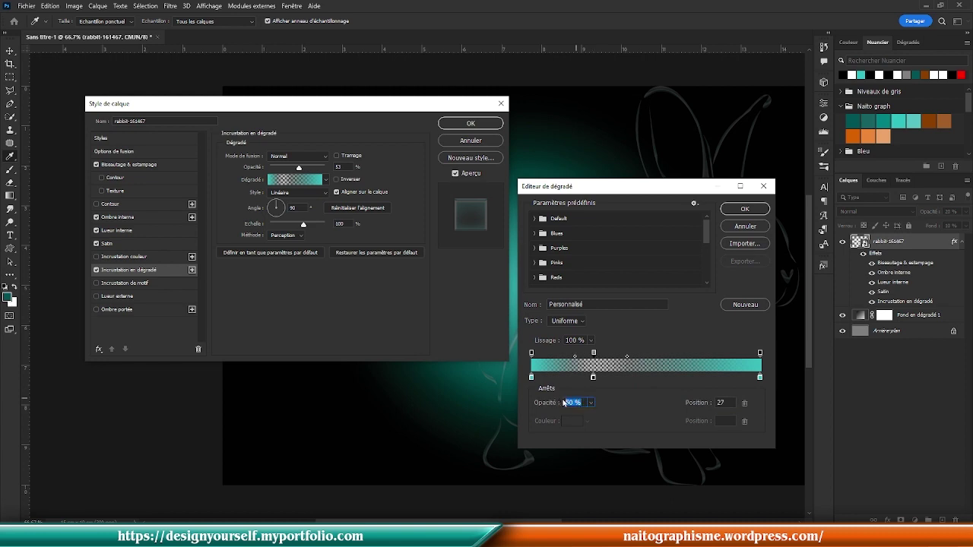
text(75)
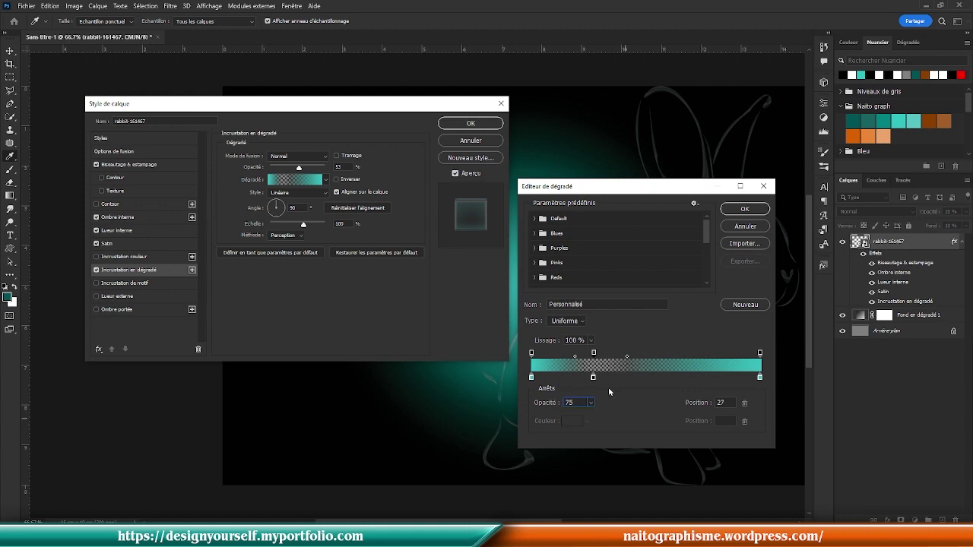
click(744, 211)
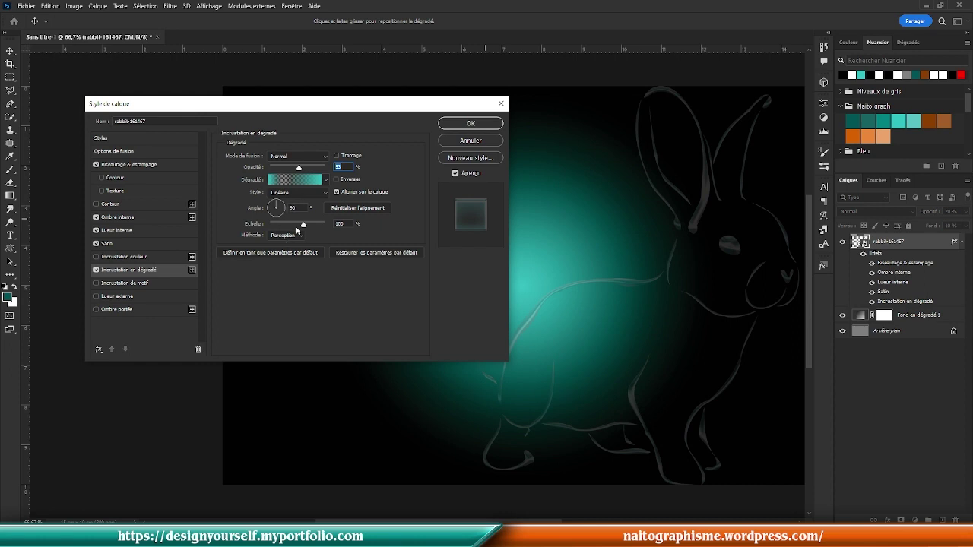
drag(303, 224, 283, 229)
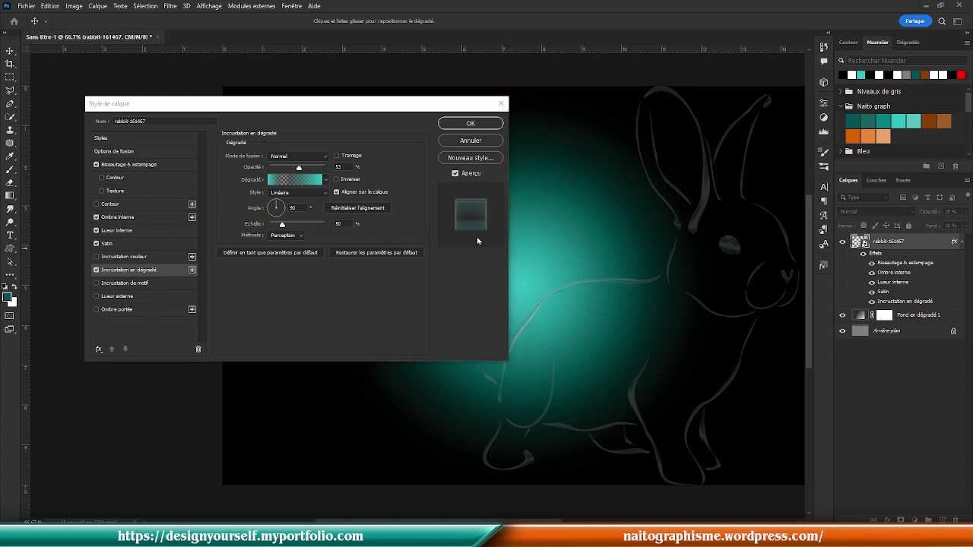
Step: Enable Lueur externe on the rabbit layer and set its colour to pale turquoise 8bc1bf
click(128, 298)
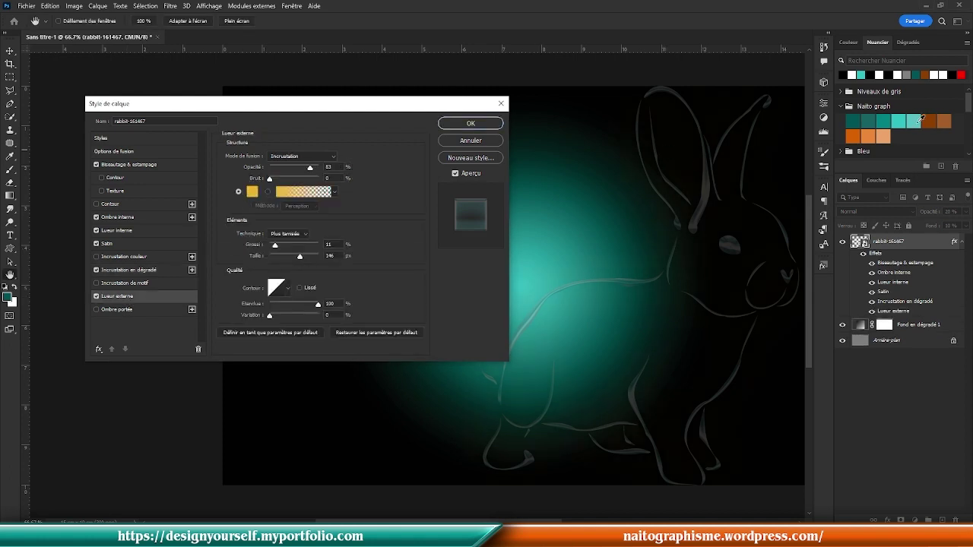
click(252, 191)
click(922, 124)
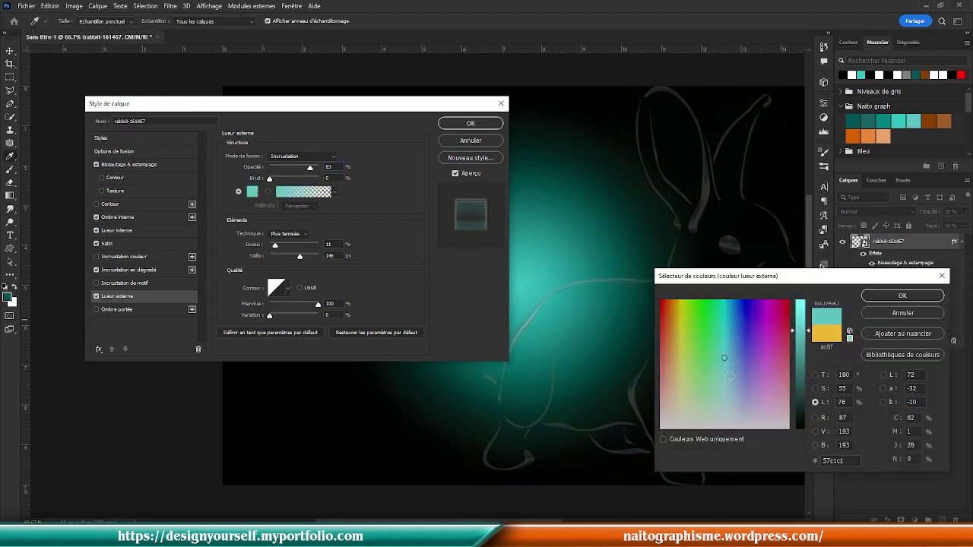
click(724, 382)
click(723, 390)
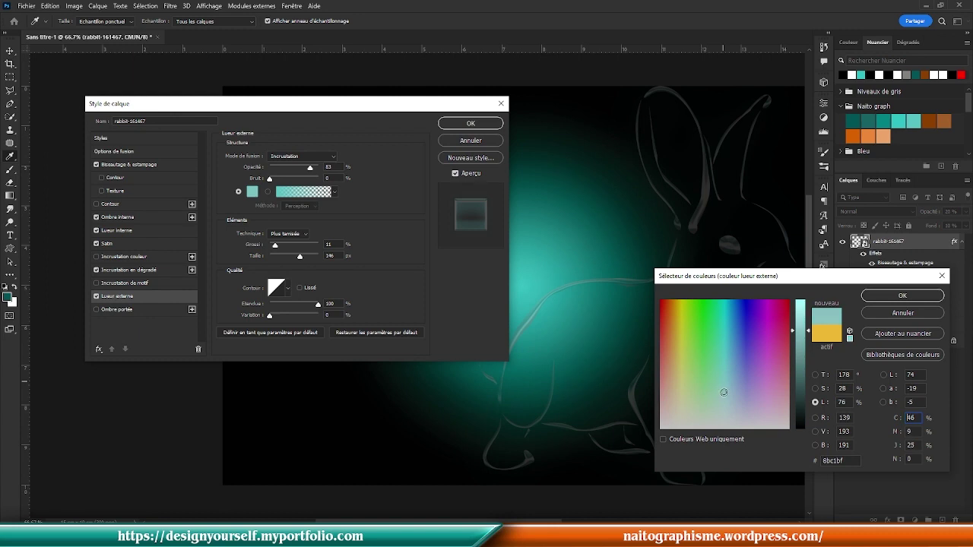
click(903, 295)
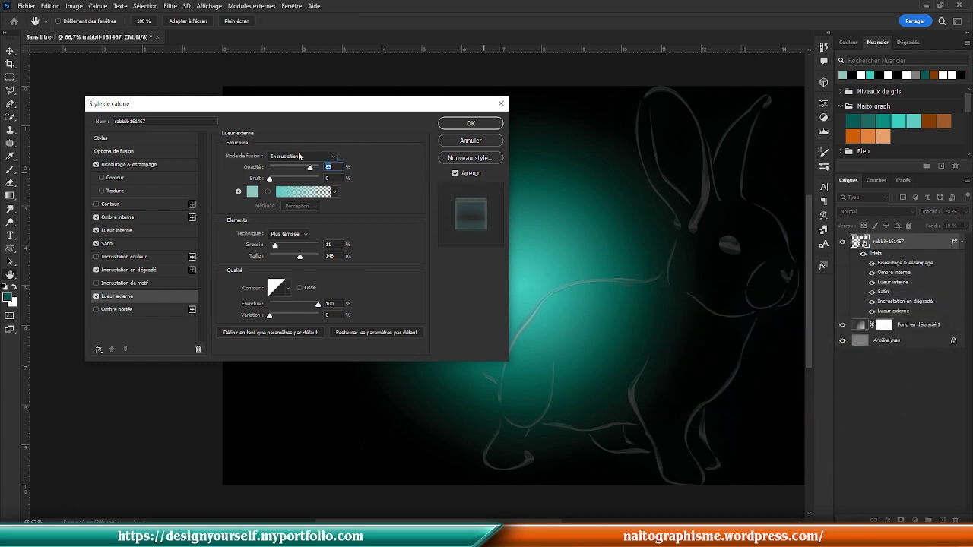
Step: Set the outer glow's opacity to 100%, its size to 46 px and its spread (Grossi) to 2%
drag(310, 167, 350, 175)
drag(301, 256, 281, 262)
click(281, 261)
click(323, 243)
text(2)
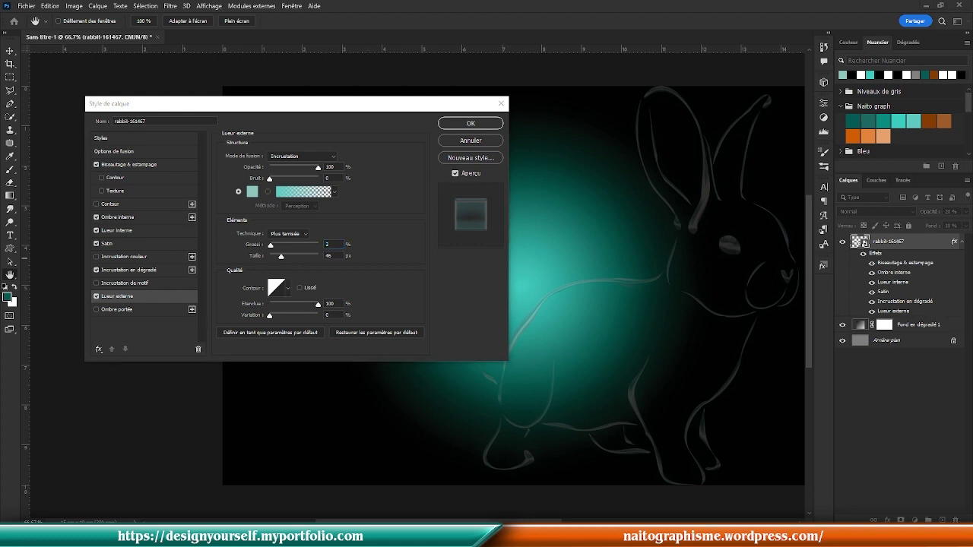
Step: Enable Ombre portée on the rabbit layer with 50% opacity and a distance of 0 px
click(98, 310)
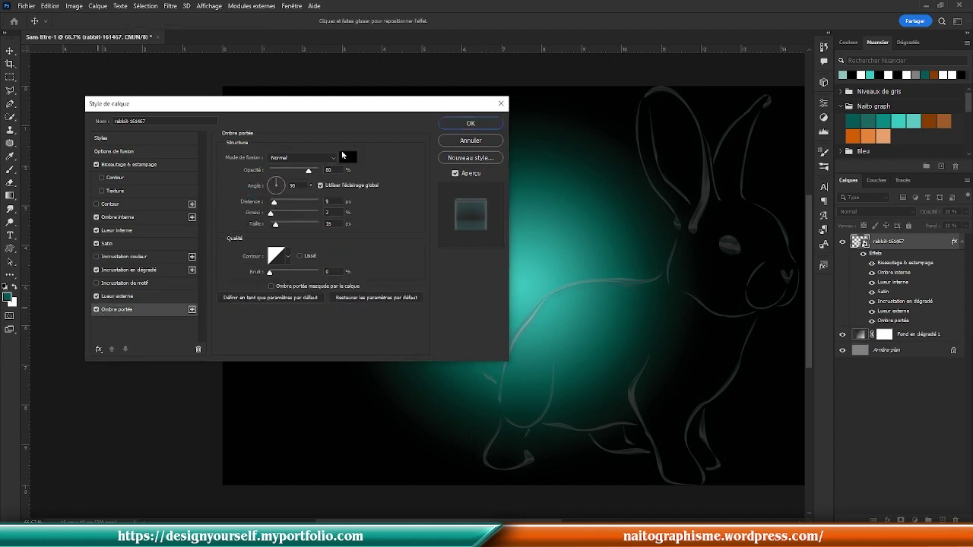
double_click(329, 170)
text(50)
double_click(332, 202)
text(0)
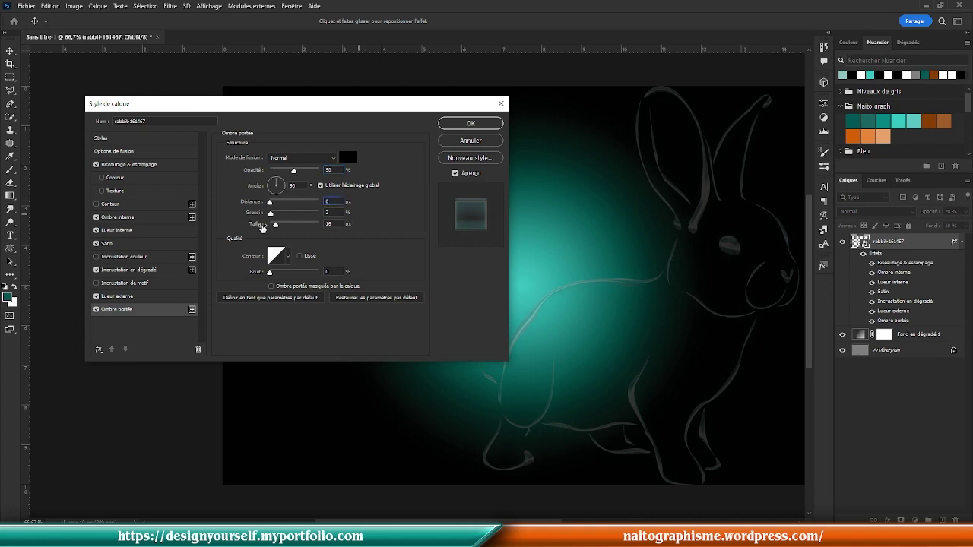
Step: Set the drop shadow's spread (Grossi) to 100%, its size to 0 px and its noise to 15%
double_click(329, 212)
text(100)
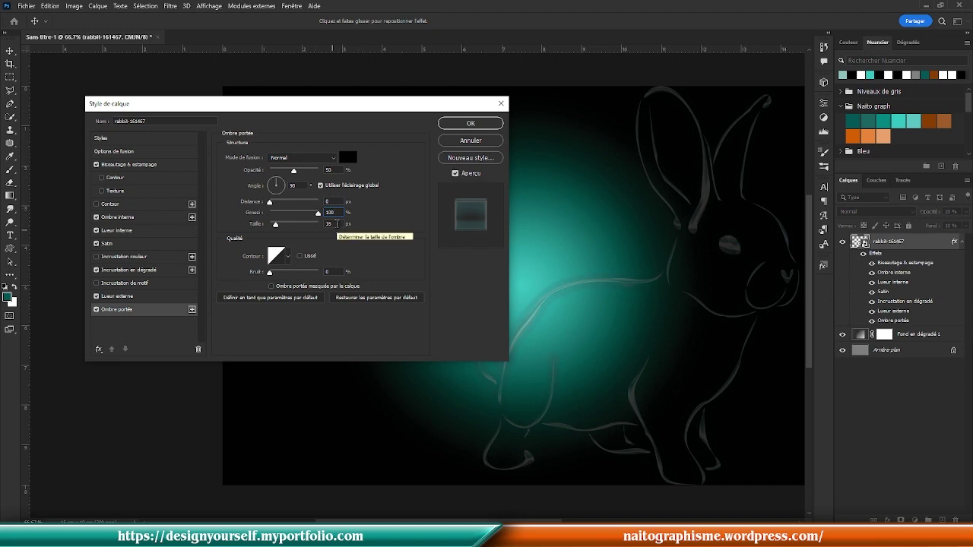
double_click(329, 223)
text(0)
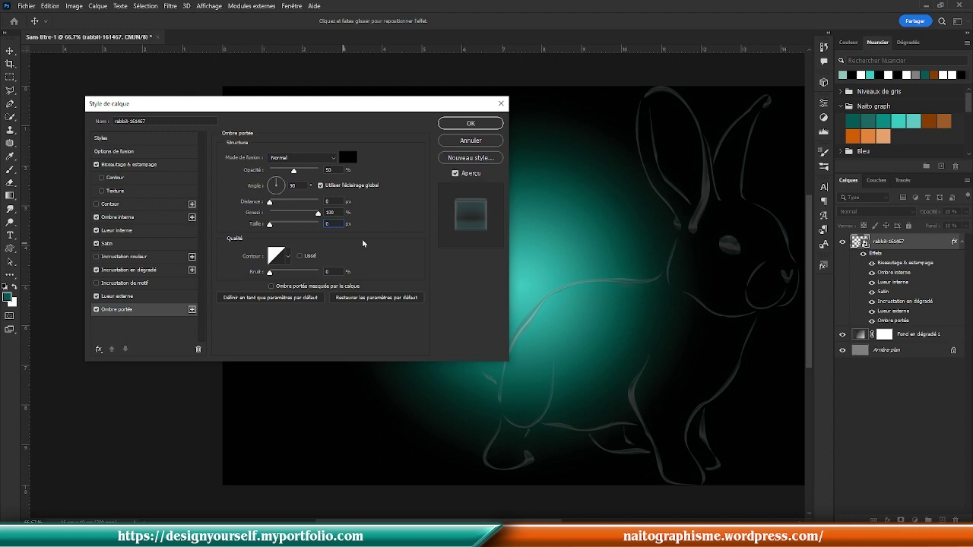
double_click(329, 272)
text(15)
key(Return)
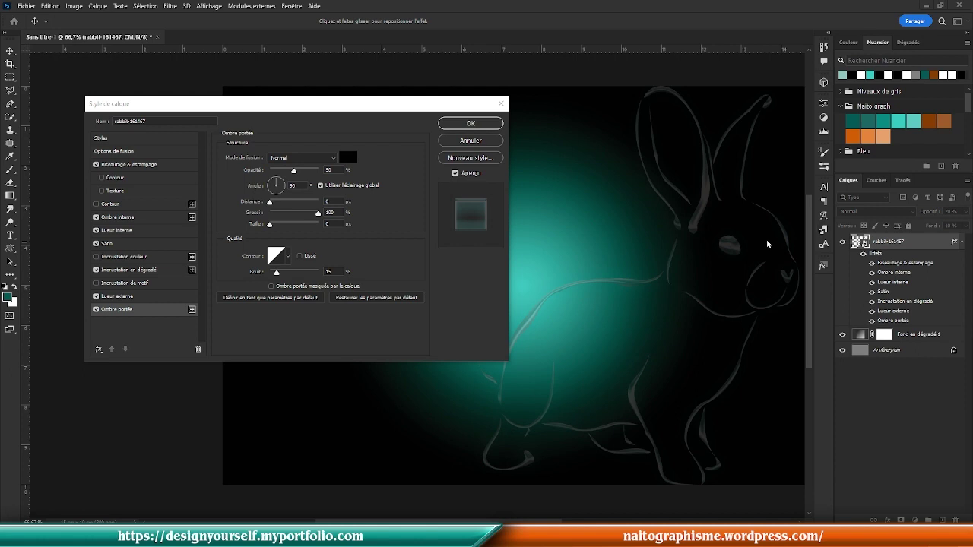
Step: Review the inner shadow settings, apply the layer style, and collapse the rabbit layer's effects list
click(136, 218)
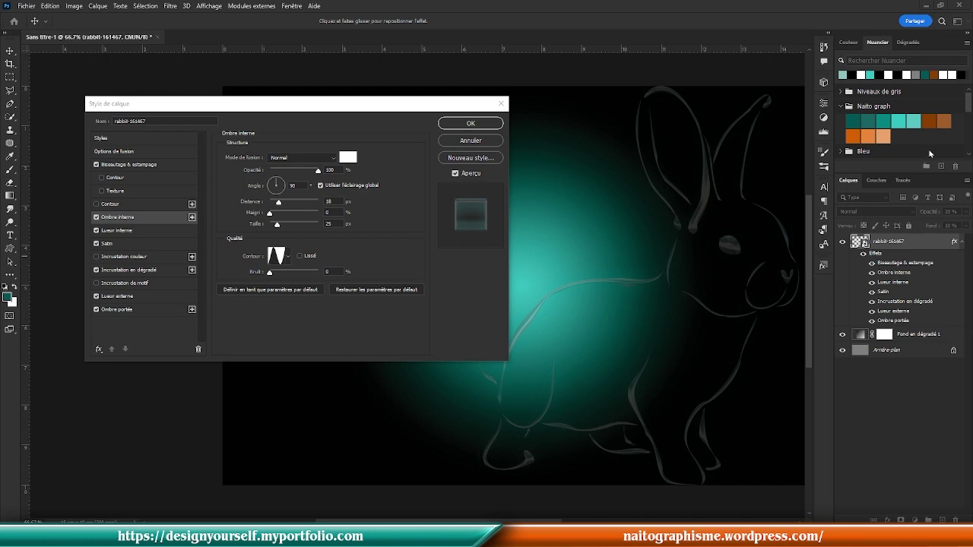
click(459, 124)
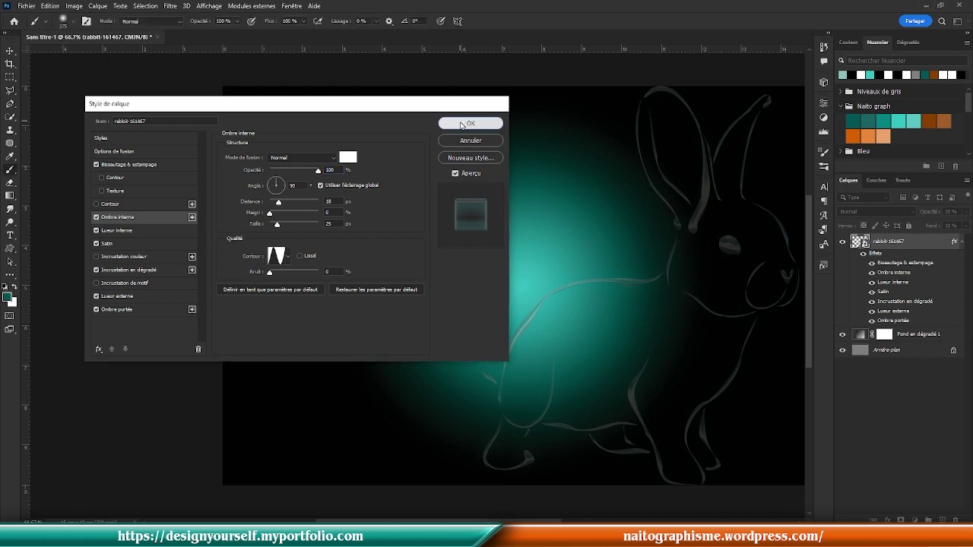
click(961, 242)
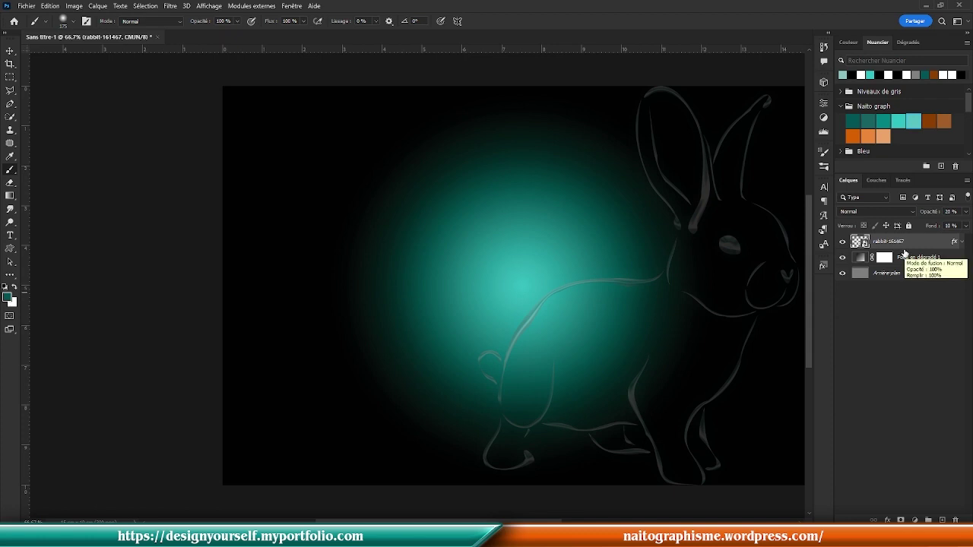
Step: Duplicate the rabbit layer and set the copy's opacity to 75%
key(ctrl+j)
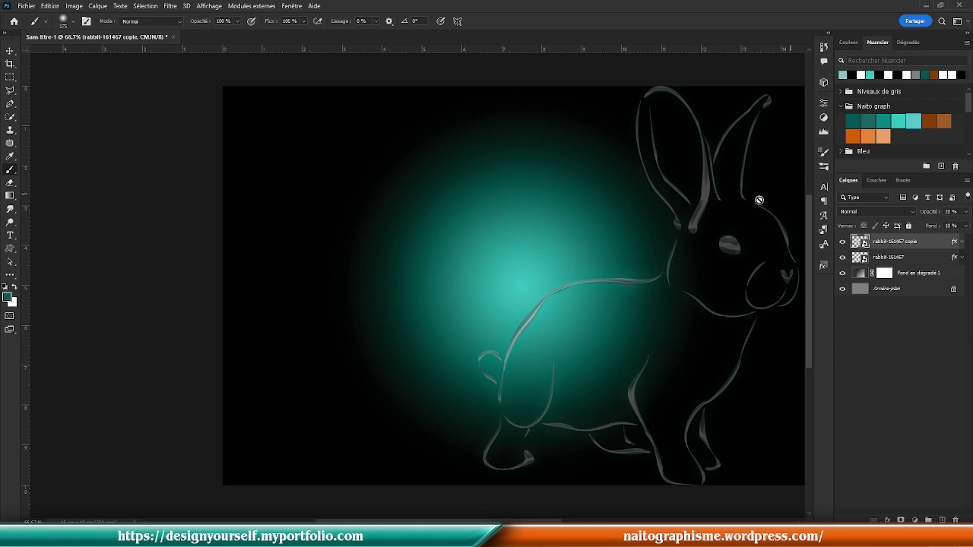
scroll(532, 517, right, 3)
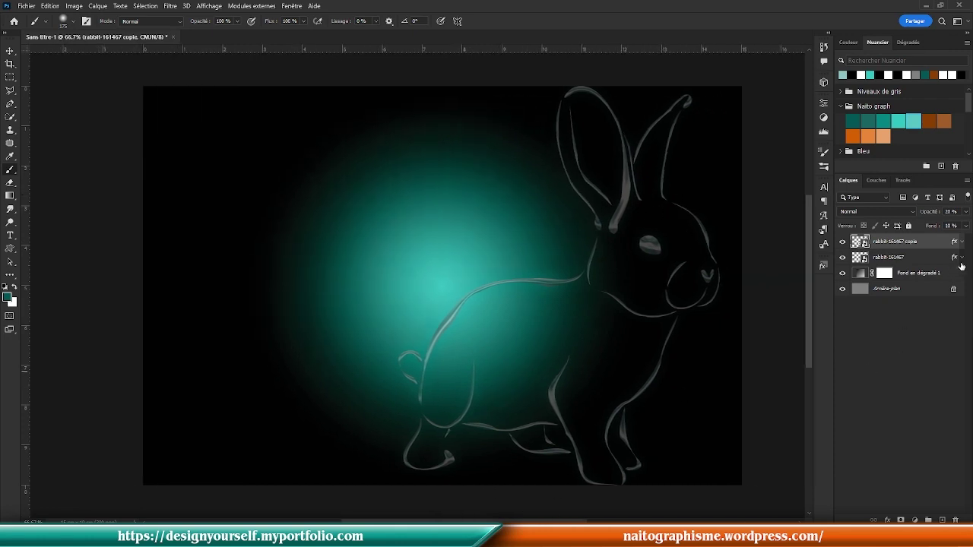
click(956, 211)
text(3)
text(5)
key(Return)
key(Tab)
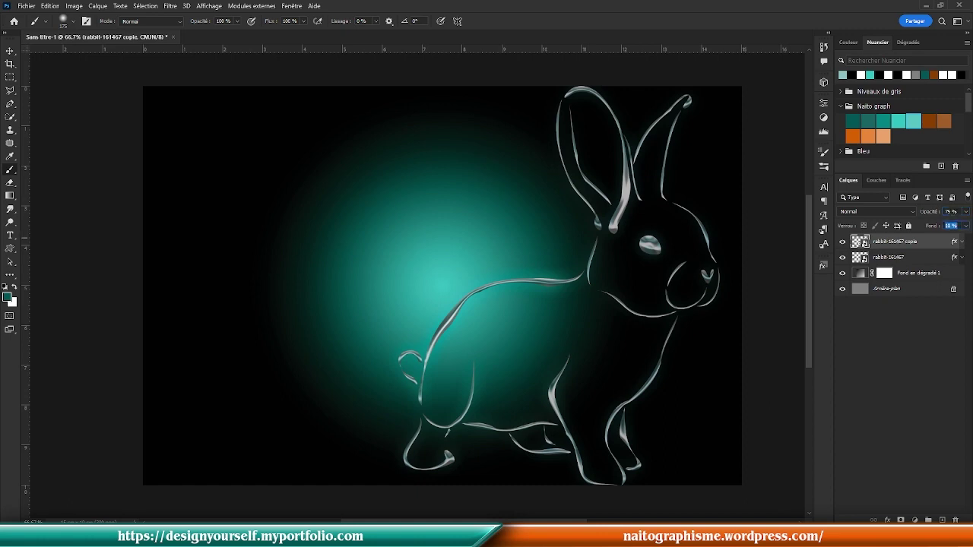
Step: Set the fill of the rabbit copy layer to 25%
text(10)
key(Tab)
click(916, 330)
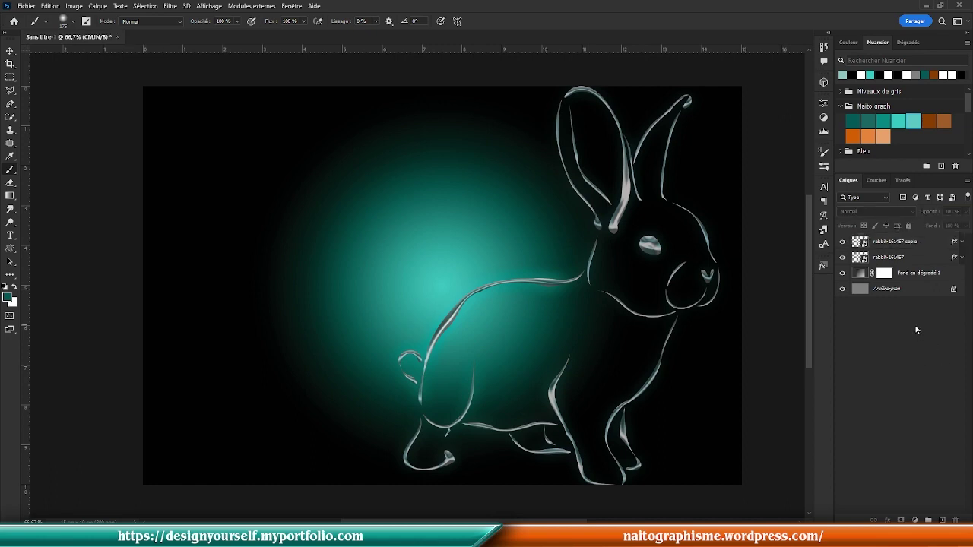
click(892, 243)
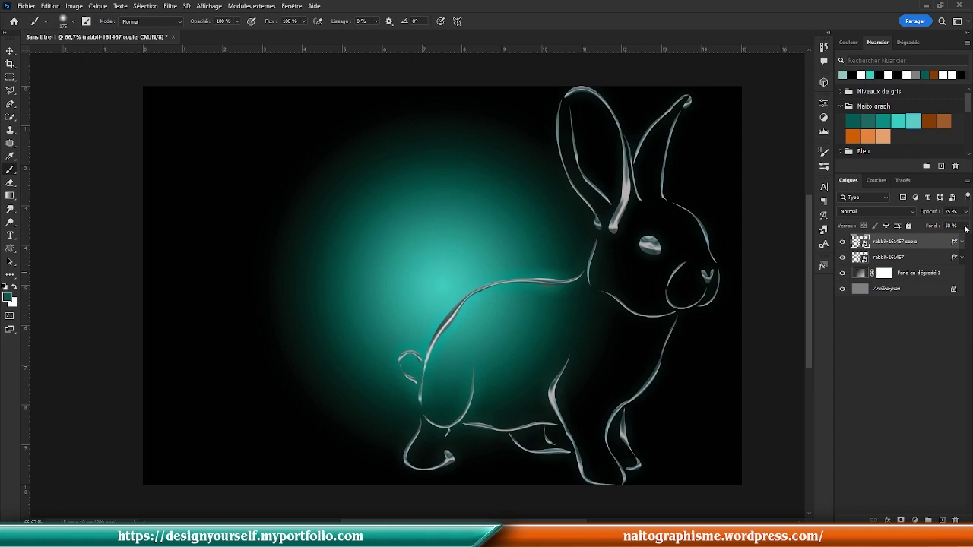
drag(937, 227, 936, 230)
Step: Link the original rabbit layer and its copy together
shift+click(915, 261)
right_click(916, 261)
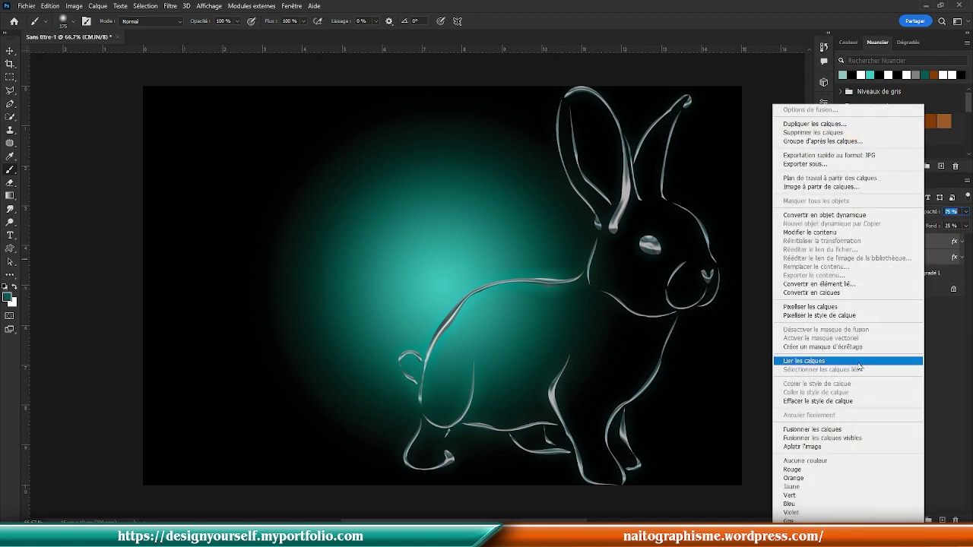
click(857, 362)
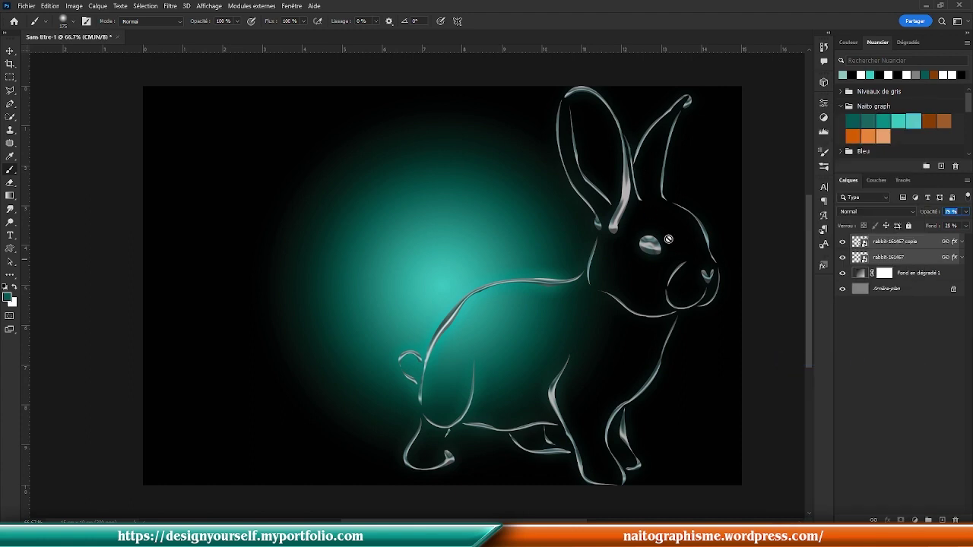
Step: Scale the linked rabbit layers proportionally to about 87% around their centre, shift them slightly right, and apply the transformation
key(ctrl+t)
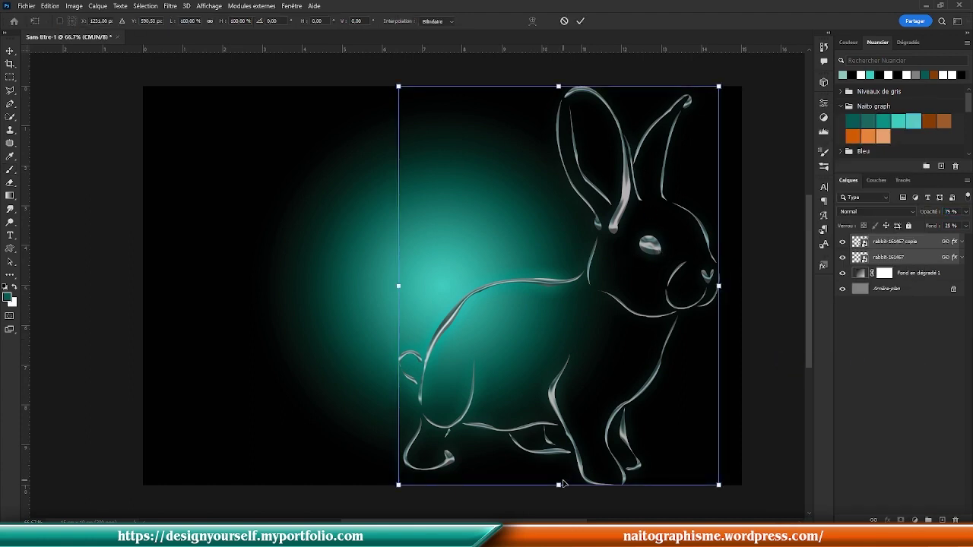
drag(559, 485, 559, 457)
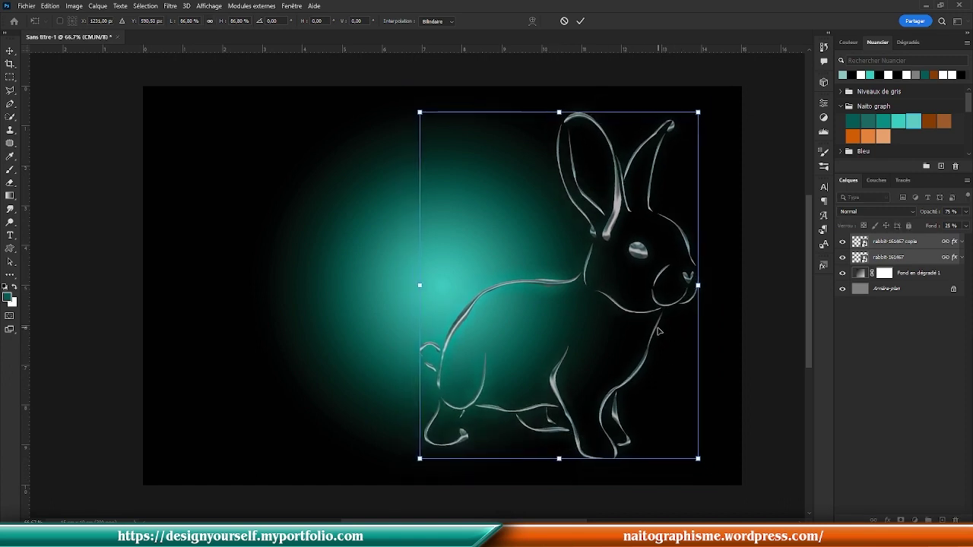
drag(653, 319, 659, 319)
key(Return)
key(b)
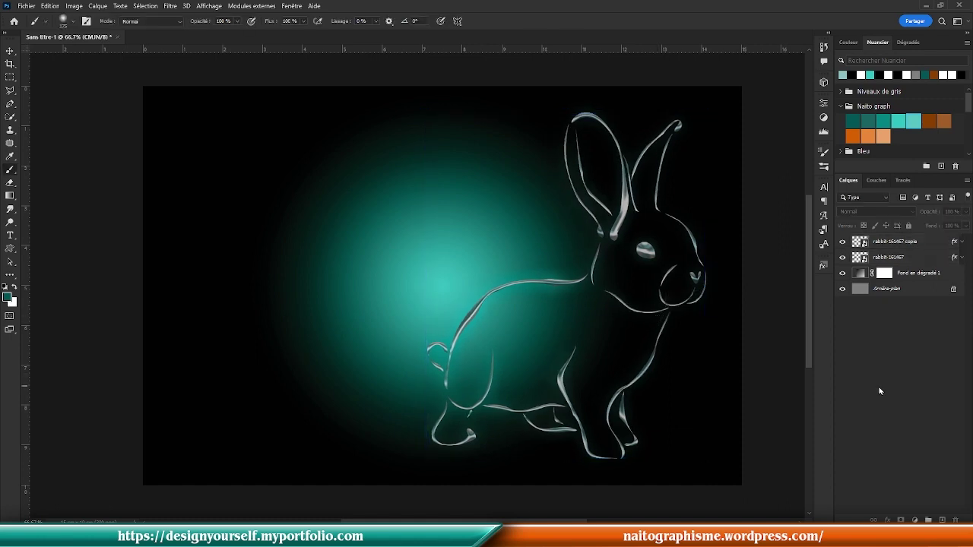
Step: Create a new layer above the rabbit layers and name it étoile
click(942, 521)
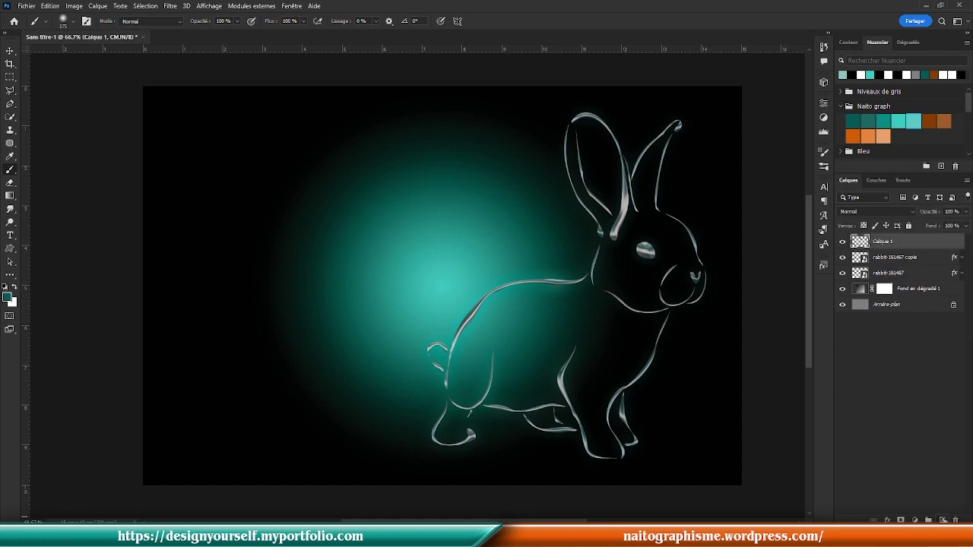
double_click(886, 244)
text(4bi)
key(Return)
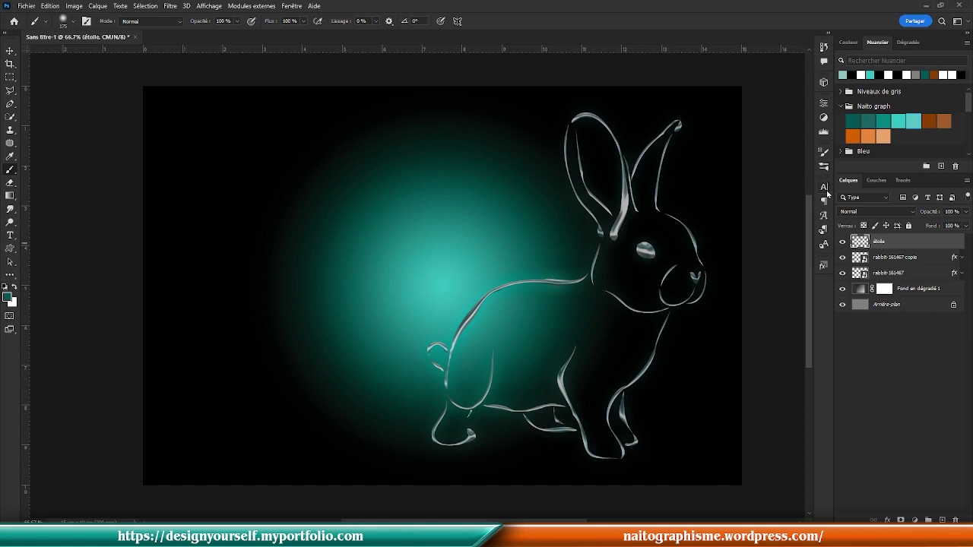
Step: Choose the étoile * brush from the Pinceaux Naito group and set the foreground colour to the bright turquoise Naito graph swatch
click(824, 166)
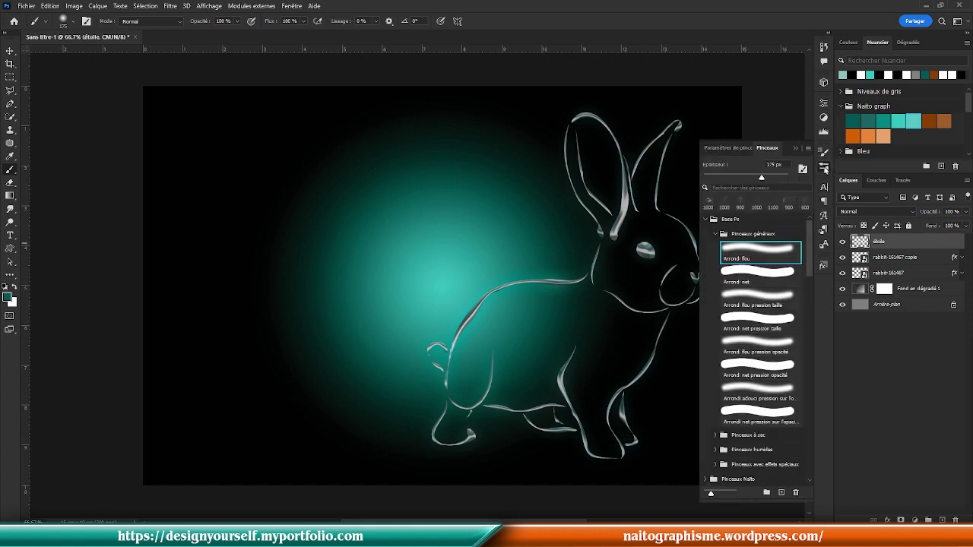
click(714, 235)
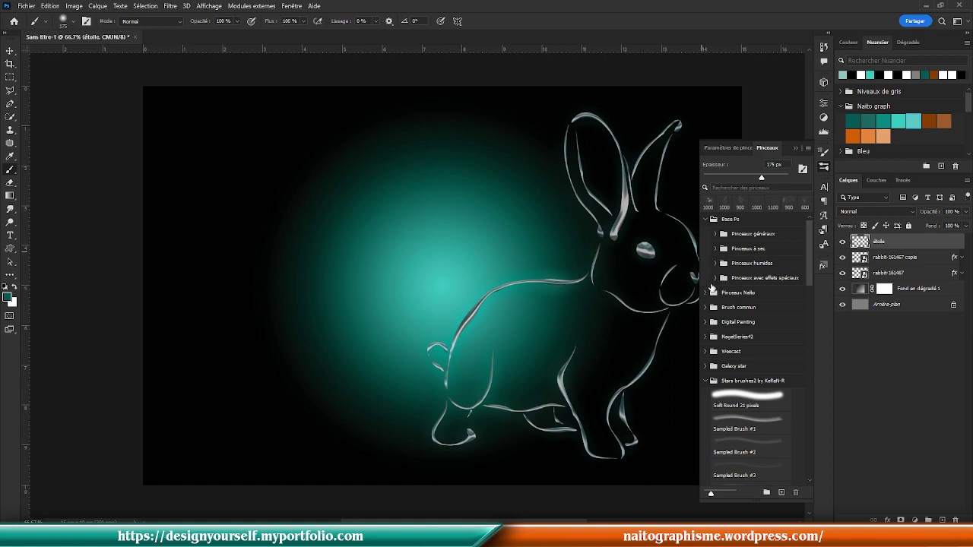
click(706, 293)
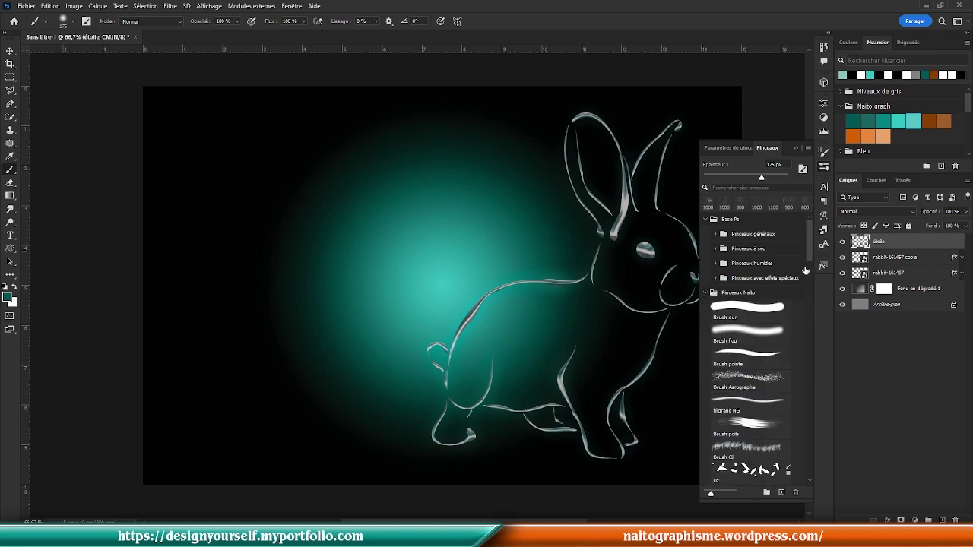
drag(808, 257, 808, 302)
click(716, 308)
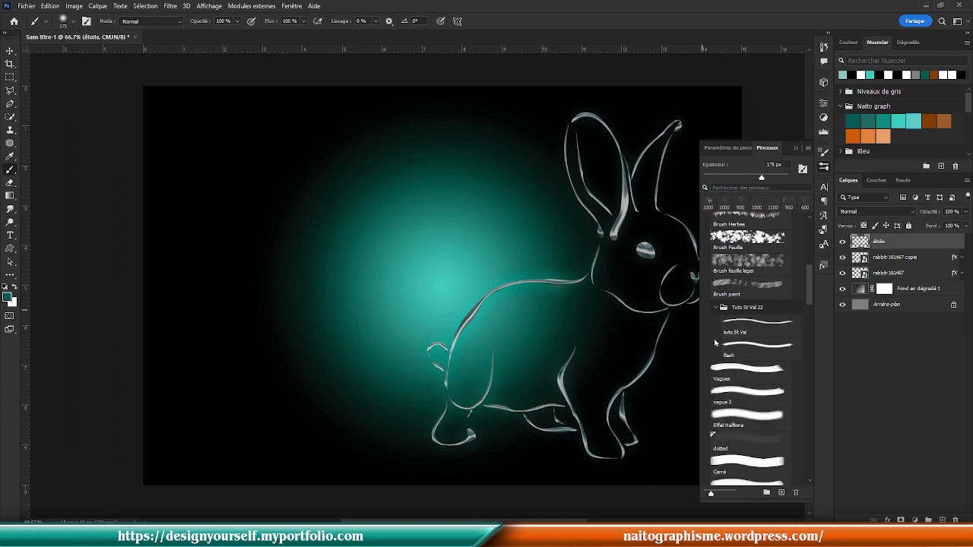
click(716, 308)
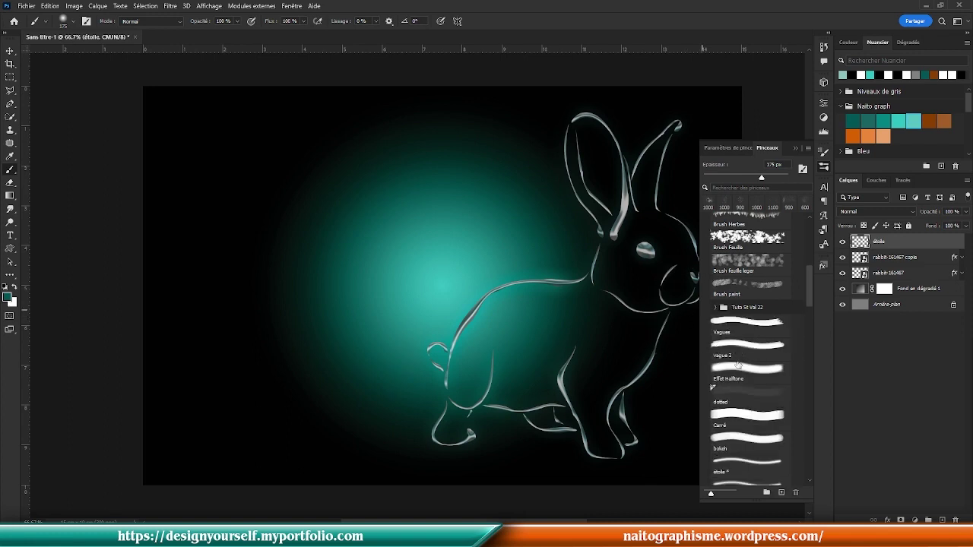
drag(817, 298, 814, 308)
click(756, 419)
click(746, 407)
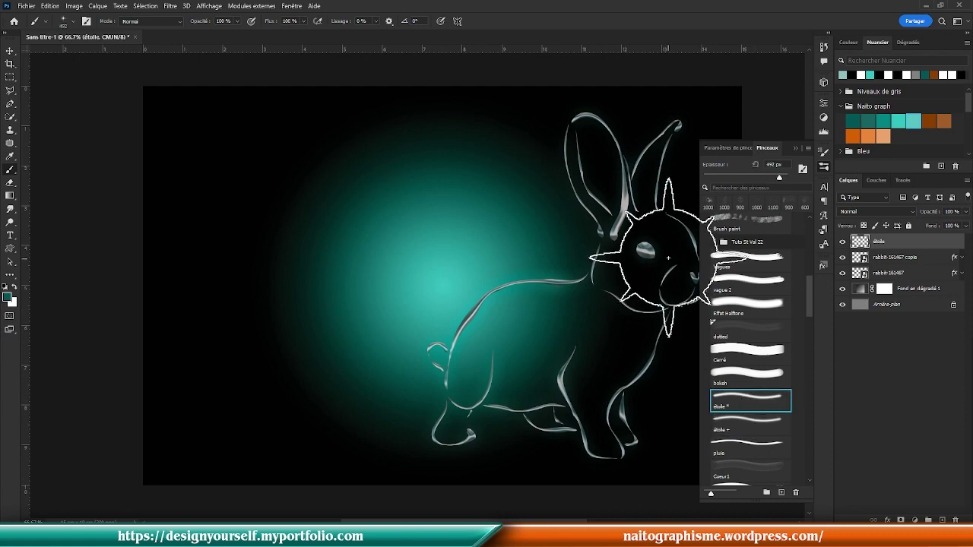
click(905, 116)
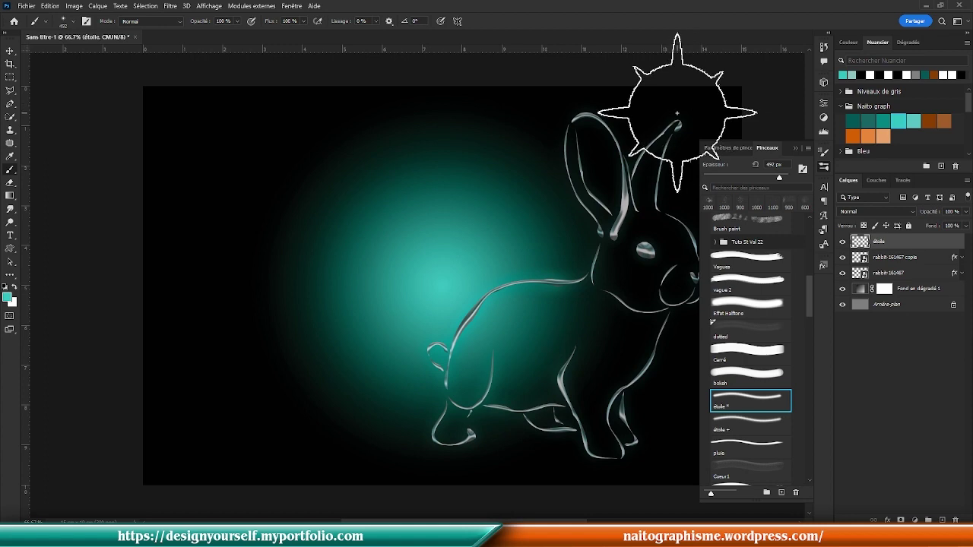
Step: Reduce the étoile * brush to 100 px and stamp one star on the tip of the rabbit's right-hand ear
key(bracketleft)
key(bracketleft)
key(bracketleft)
key(bracketleft)
key(bracketleft)
key(bracketleft)
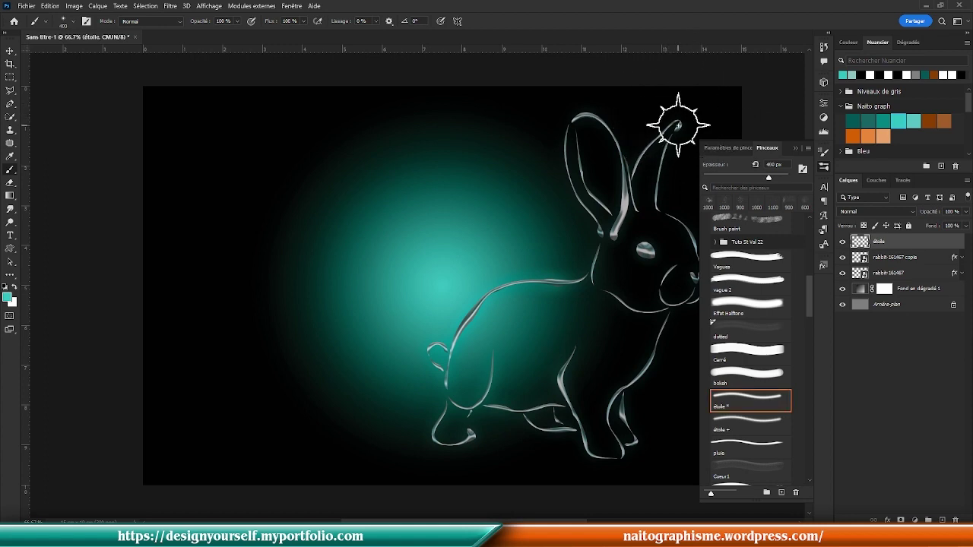
key(bracketleft)
key(bracketleft)
click(679, 126)
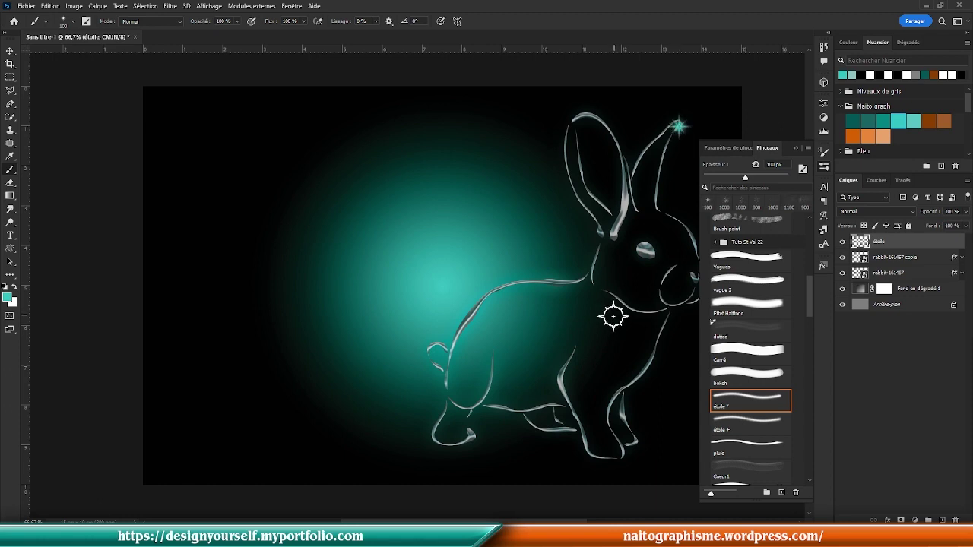
Step: Using the étoile + brush, stamp a 200 px star on the rabbit's tail and a 100 px star on its front paw
click(761, 421)
click(426, 351)
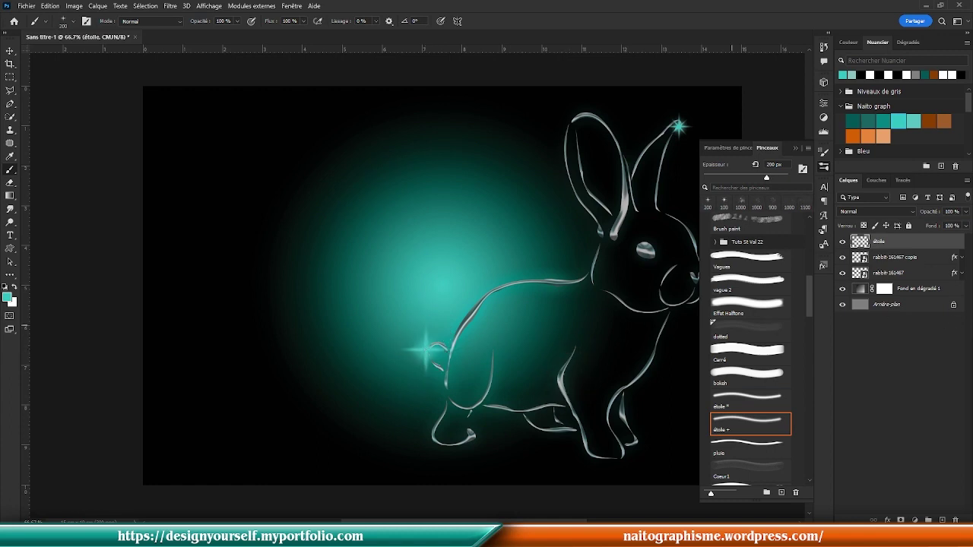
key(bracketleft)
key(bracketleft)
key(bracketleft)
key(bracketleft)
click(621, 457)
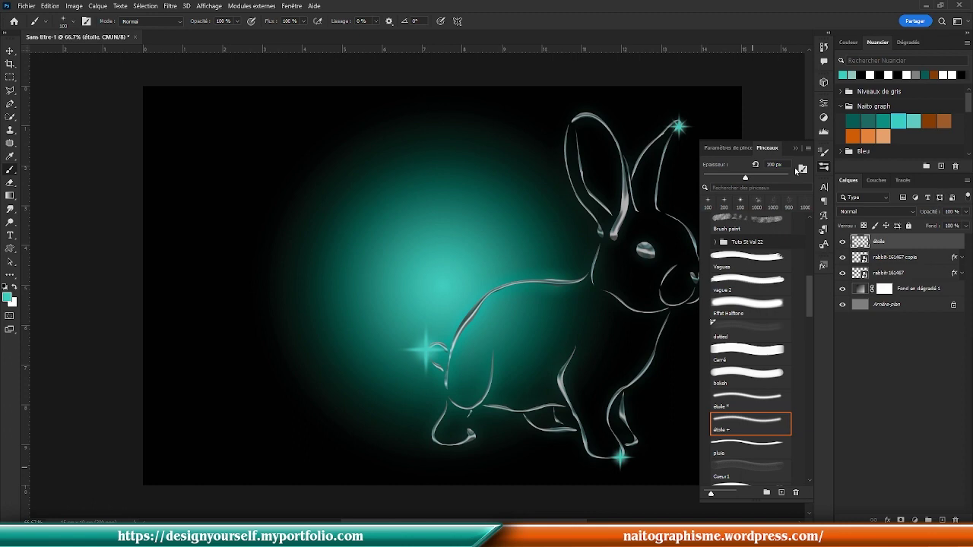
click(824, 168)
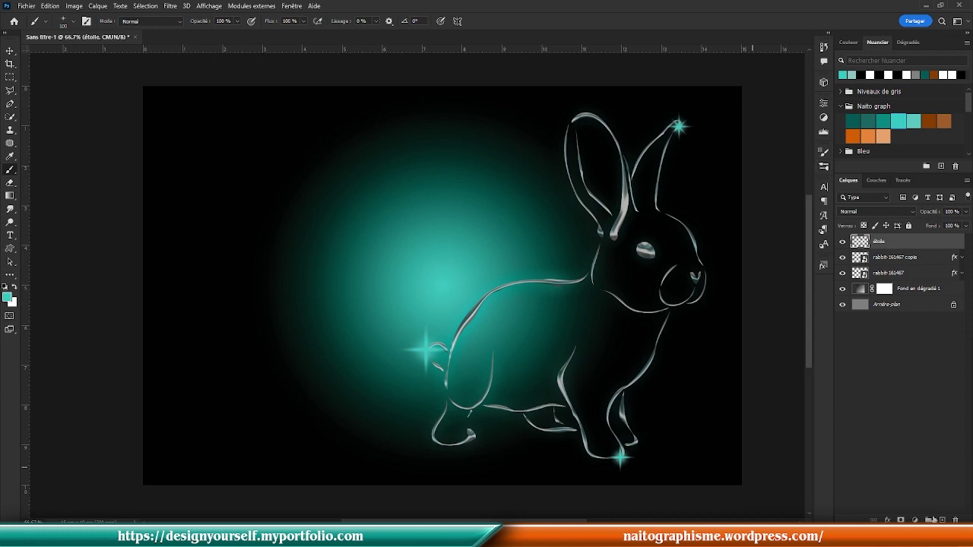
Step: Create a new layer above étoile and name it bulles
key(ctrl+shift+alt+n)
double_click(887, 242)
text(l)
text(ulles)
key(Return)
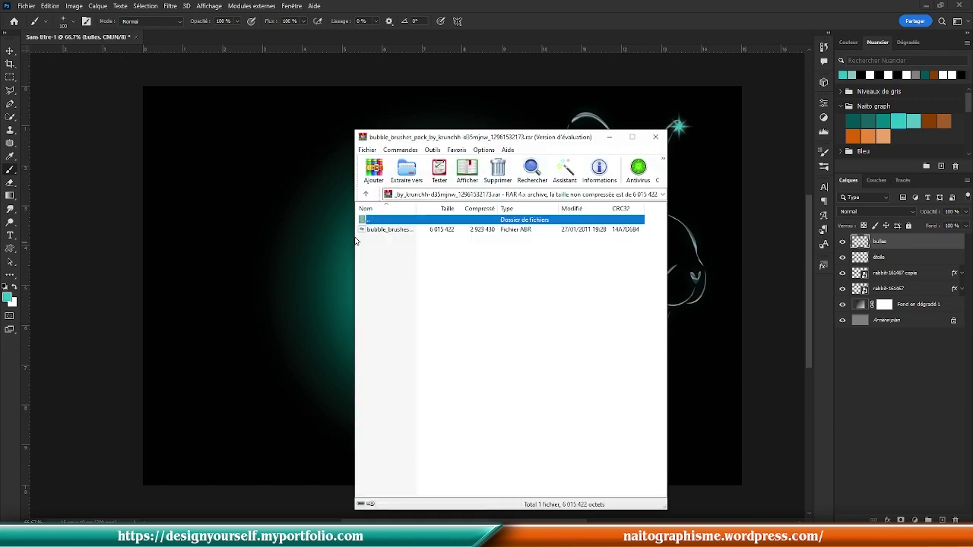
Step: Load the bubble_brushes ABR file from the opened WinRAR archive into Photoshop and close the archive
click(565, 327)
double_click(380, 230)
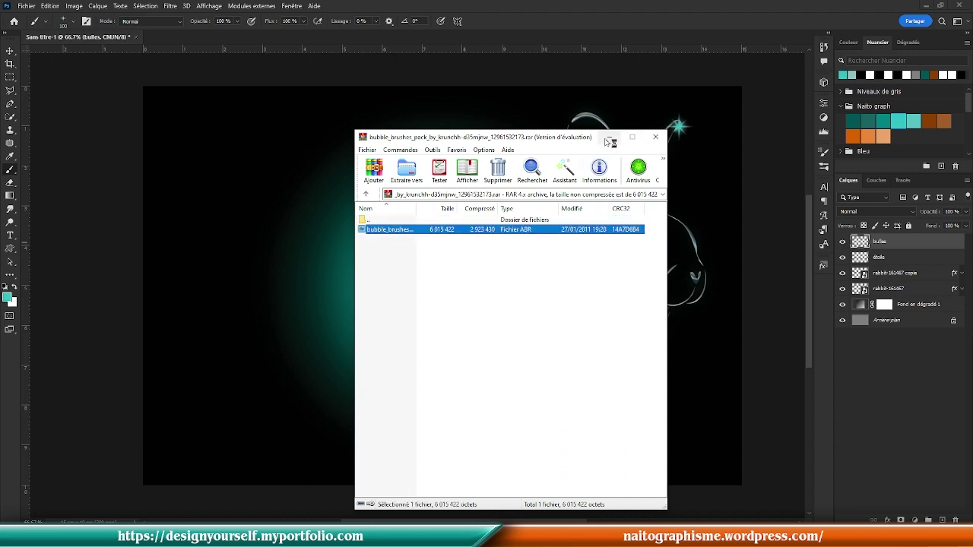
click(655, 138)
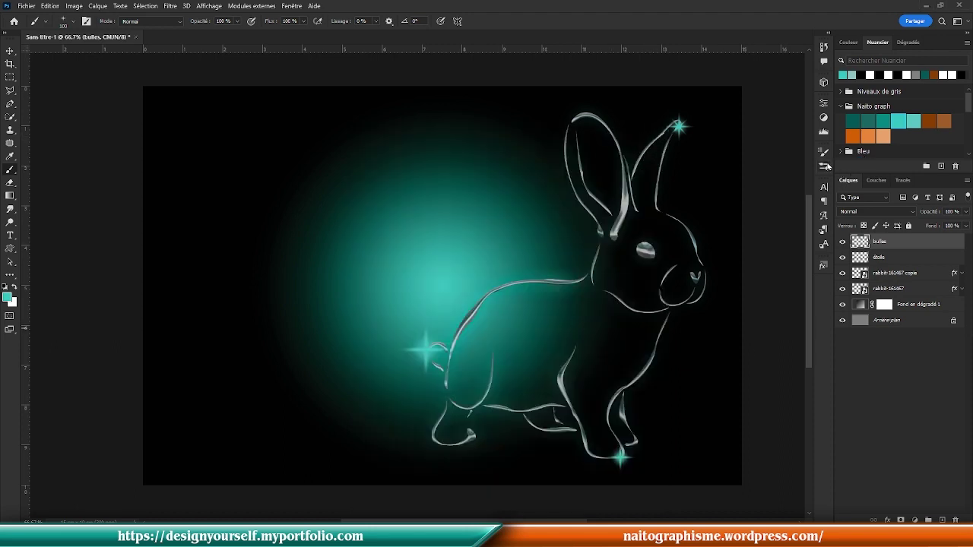
Step: Collapse the other brush groups and choose the Bubble 2 scatter brush from the bubble brushes pack
click(826, 167)
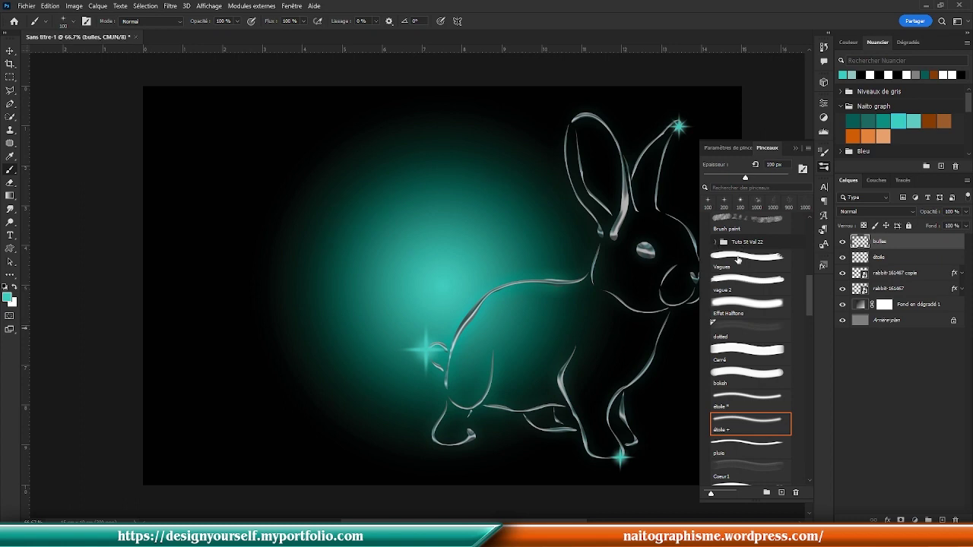
scroll(737, 259, up, 8)
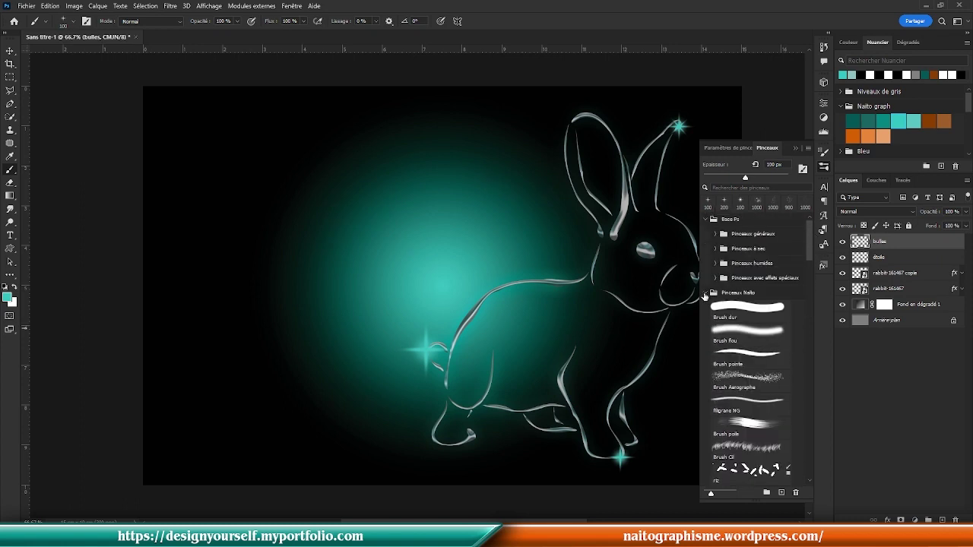
click(705, 294)
click(706, 220)
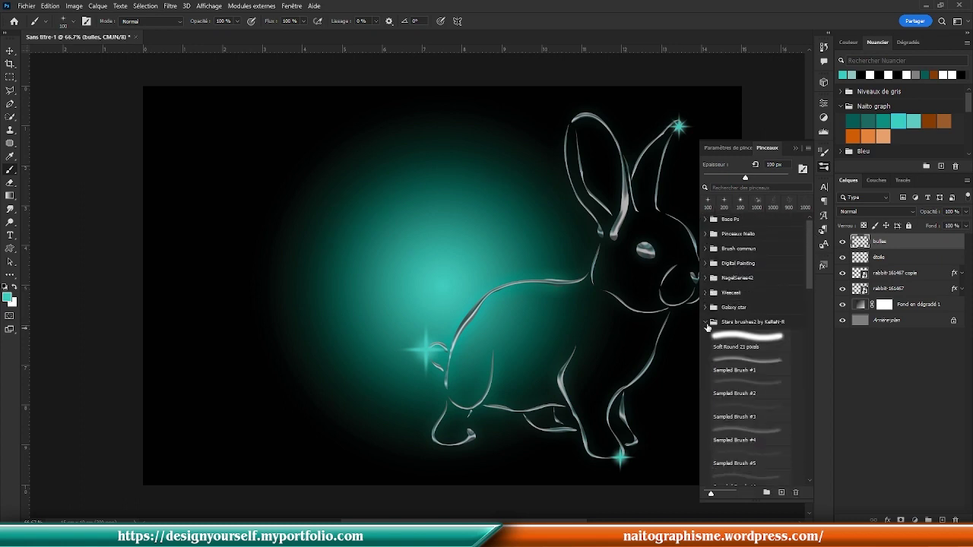
click(706, 323)
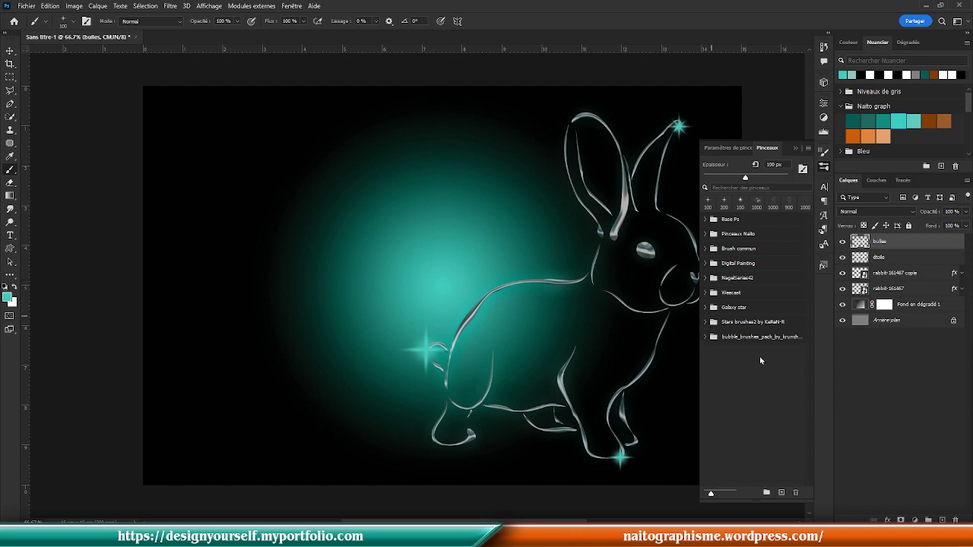
click(701, 337)
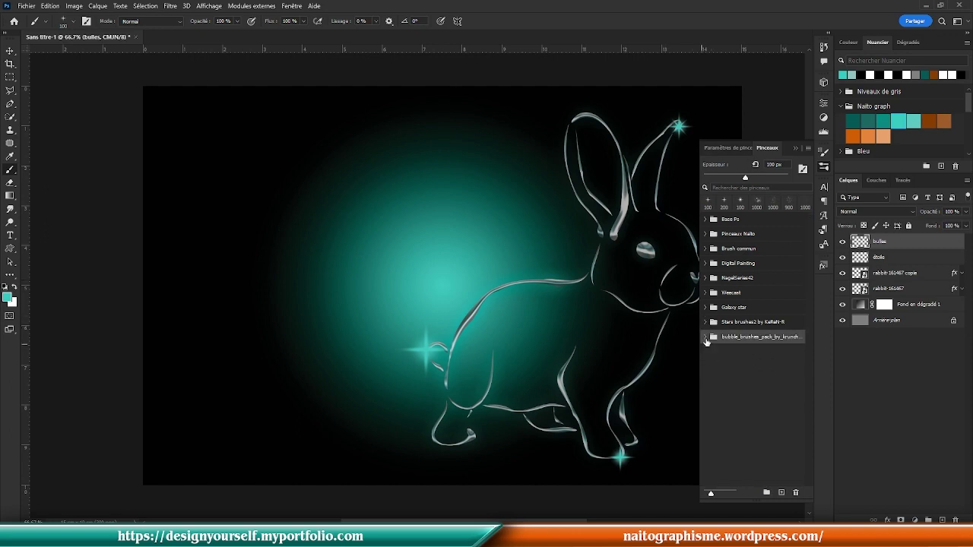
click(705, 337)
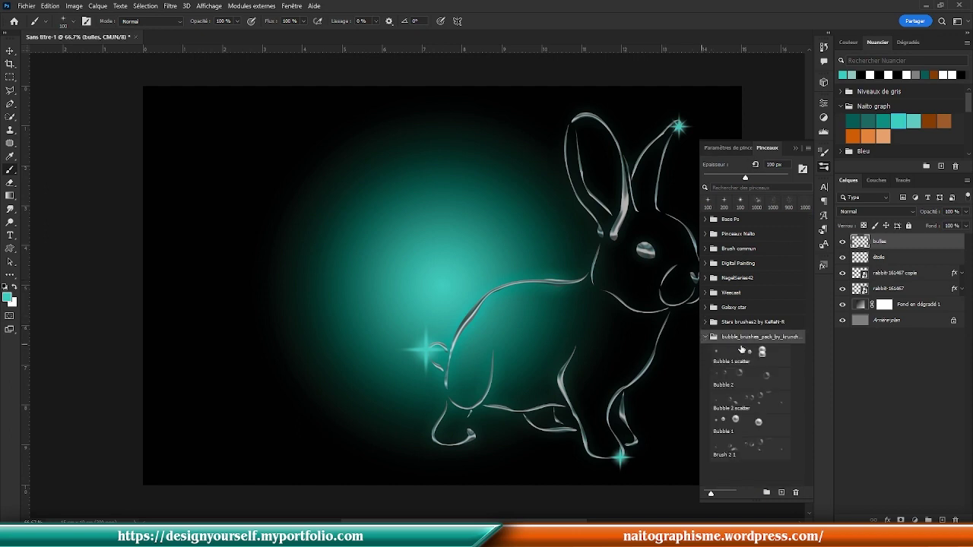
click(761, 404)
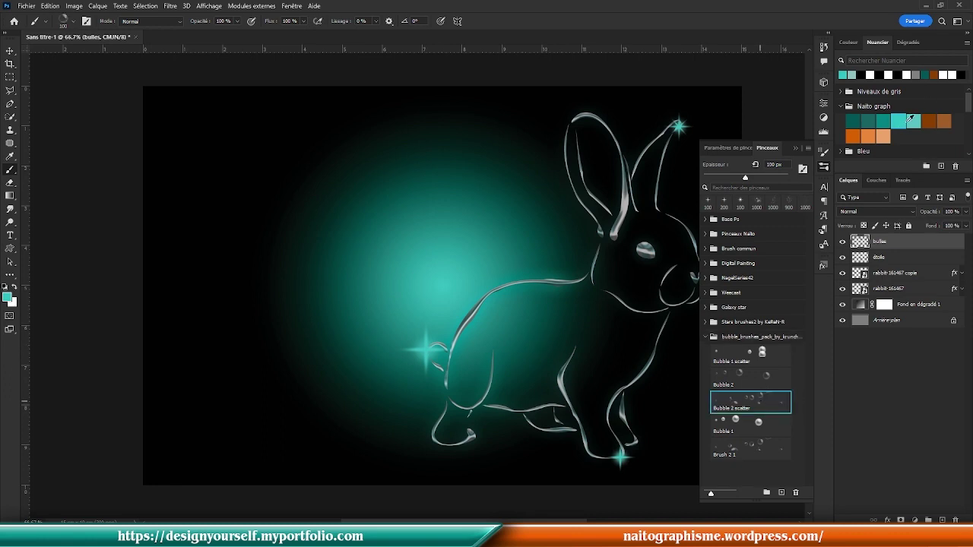
click(825, 167)
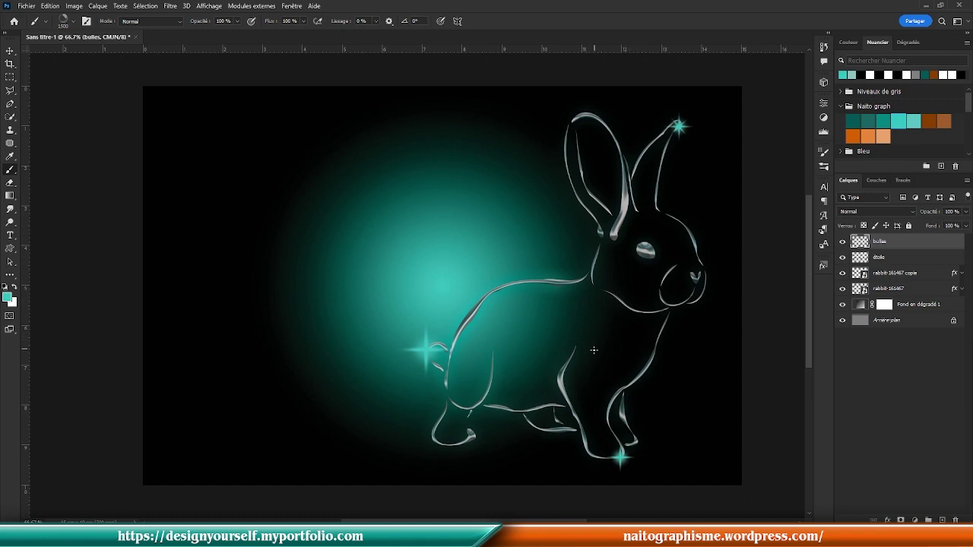
Step: Scatter large and medium turquoise bubbles around the rabbit on the bulles layer, reducing the brush size to 250 px
key(bracketleft)
key(bracketleft)
key(bracketleft)
key(bracketleft)
key(bracketleft)
key(bracketleft)
key(bracketleft)
key(bracketleft)
key(bracketleft)
key(bracketleft)
key(bracketleft)
key(bracketleft)
key(bracketleft)
key(bracketleft)
key(bracketleft)
key(bracketleft)
key(bracketleft)
key(bracketleft)
key(bracketleft)
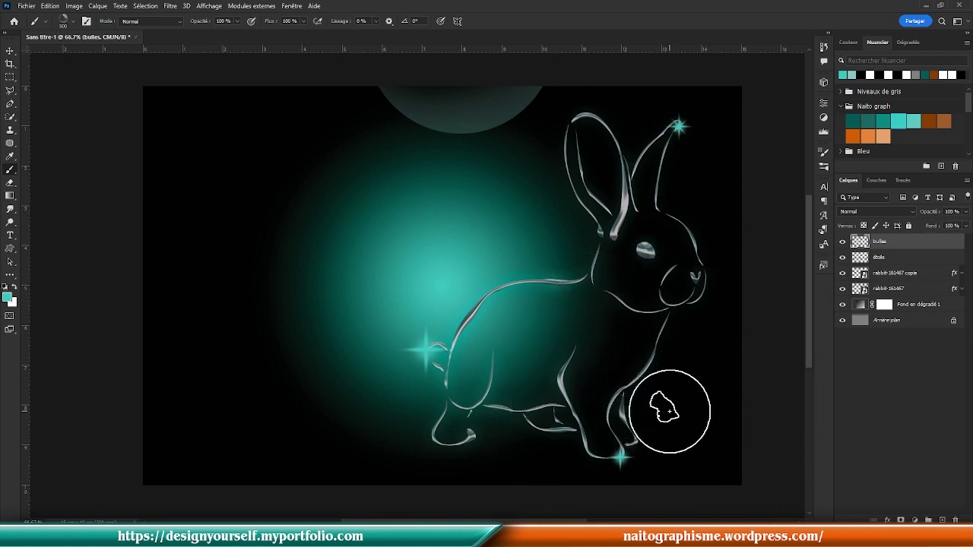
key(bracketright)
mouse_move(695, 413)
mouse_down()
mouse_move(716, 396)
mouse_move(663, 441)
mouse_move(575, 480)
mouse_move(525, 466)
mouse_move(418, 462)
mouse_move(290, 388)
mouse_move(324, 406)
mouse_move(243, 369)
mouse_up()
mouse_move(416, 323)
mouse_down()
mouse_move(627, 136)
mouse_move(601, 113)
mouse_move(489, 190)
mouse_move(345, 133)
mouse_move(251, 134)
mouse_move(215, 256)
mouse_move(236, 254)
mouse_move(147, 330)
mouse_move(199, 380)
mouse_move(217, 463)
mouse_move(188, 466)
mouse_up()
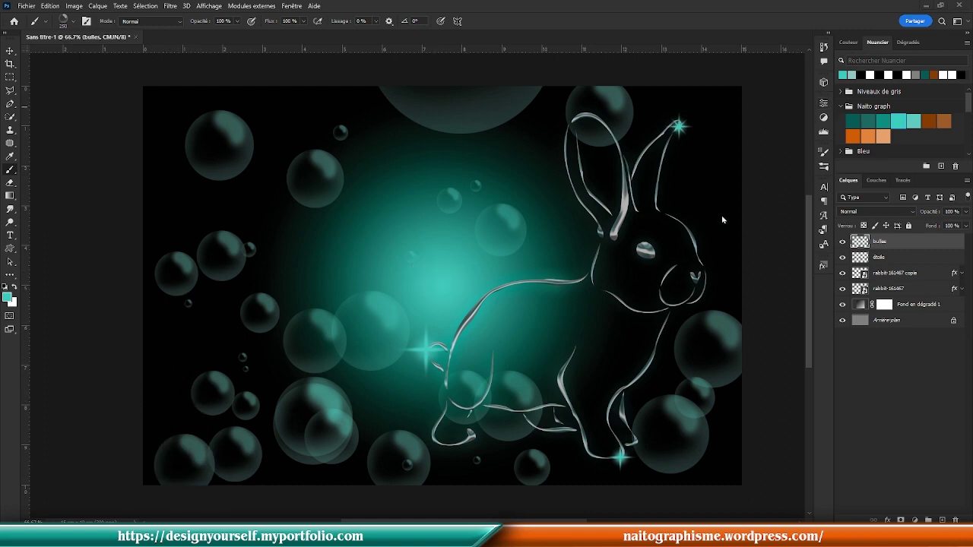
Step: Reduce the bubble brush to 40 px and scatter small bubbles among the large ones across the canvas
key(bracketleft)
key(bracketleft)
key(bracketleft)
key(bracketleft)
key(bracketleft)
key(bracketleft)
key(bracketleft)
key(bracketleft)
key(bracketleft)
key(bracketleft)
key(bracketleft)
key(bracketleft)
mouse_move(341, 241)
mouse_down()
mouse_move(411, 211)
mouse_move(430, 219)
mouse_move(511, 206)
mouse_move(487, 176)
mouse_move(407, 167)
mouse_move(182, 82)
mouse_move(206, 149)
mouse_move(149, 171)
mouse_move(130, 228)
mouse_move(201, 300)
mouse_move(205, 329)
mouse_move(217, 329)
mouse_move(175, 415)
mouse_move(350, 498)
mouse_move(382, 458)
mouse_move(389, 404)
mouse_move(376, 483)
mouse_move(735, 235)
mouse_move(712, 190)
mouse_move(724, 144)
mouse_move(783, 53)
mouse_up()
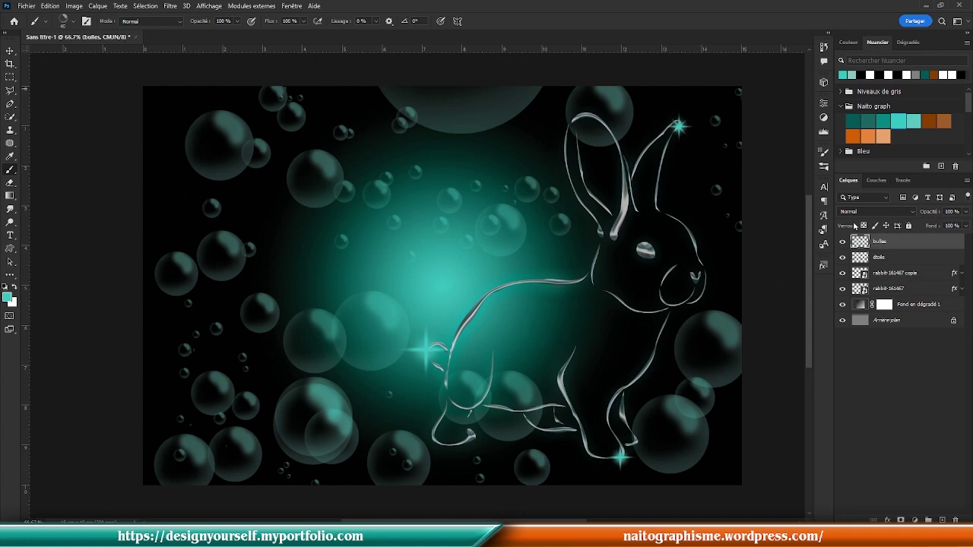
Step: Move the linked rabbit layers slightly left with the Move tool
click(920, 273)
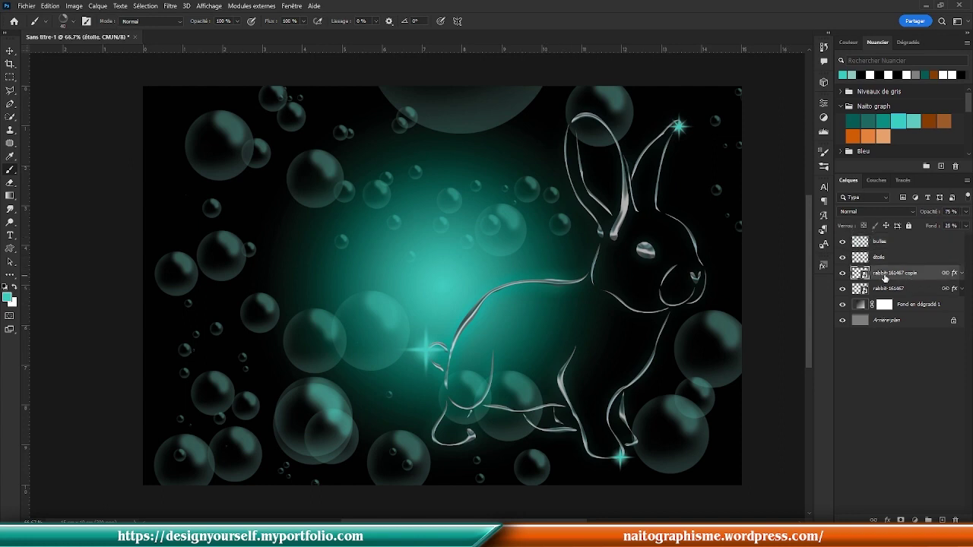
click(12, 53)
drag(590, 287, 562, 287)
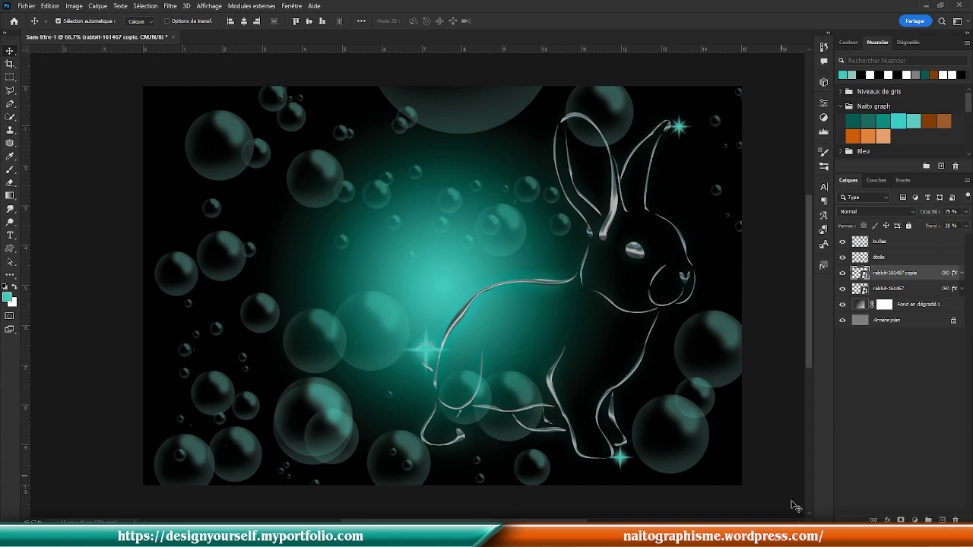
Step: Create a new layer named galaxie directly beneath the bulles layer
click(941, 520)
drag(895, 273, 882, 259)
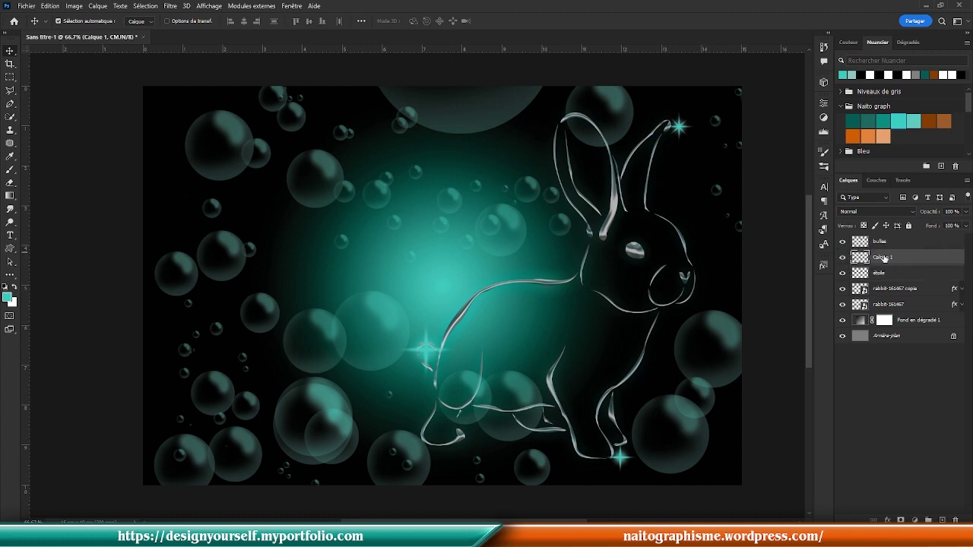
double_click(883, 258)
text(c)
key(Return)
Step: Choose Sampled Brush #26 from the Stars brushes2 by KeRaN-R group and stamp a 736 px star cluster near the canvas's upper centre
click(824, 167)
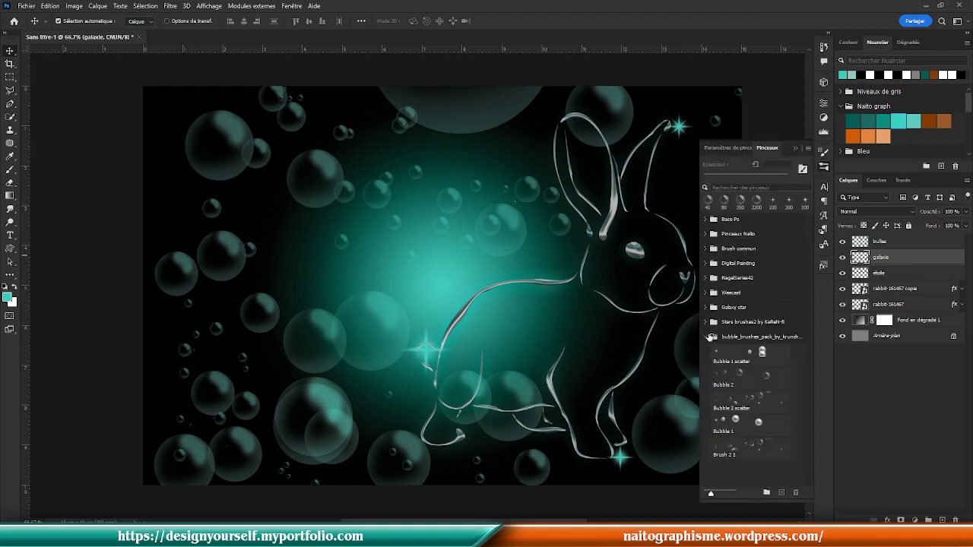
click(709, 336)
click(705, 323)
drag(808, 288, 809, 407)
click(751, 453)
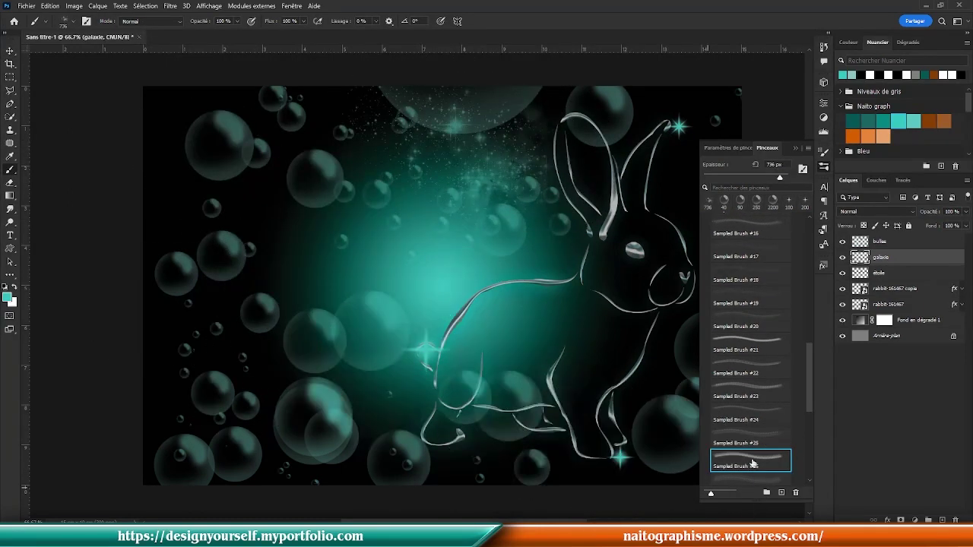
Step: Stamp star clusters with Sampled Brushes #25, #24 and #26 at the canvas's upper left, lower left and around the glow's left side
click(224, 179)
click(777, 431)
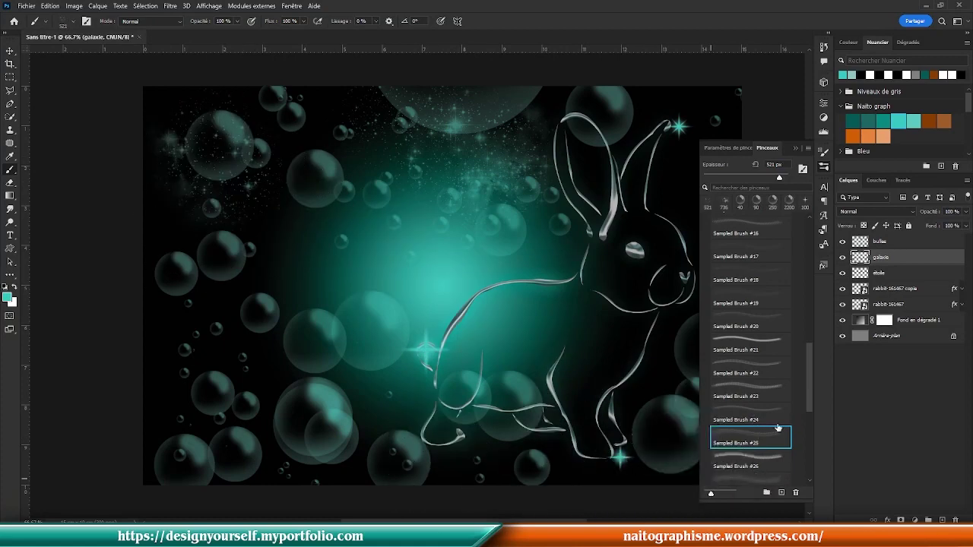
click(751, 416)
click(255, 426)
click(762, 461)
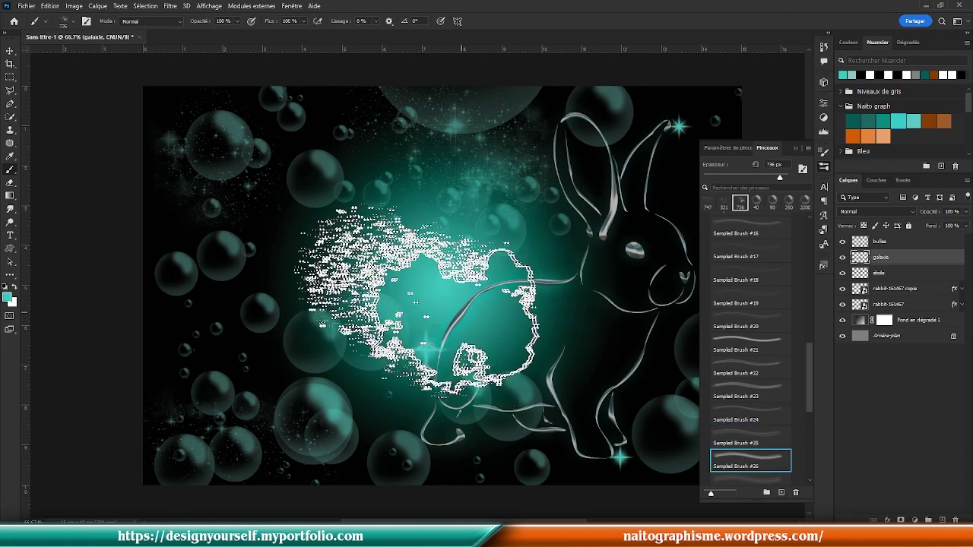
click(335, 304)
Step: Stamp blurred star clusters with Sampled Brush #27 along the canvas's left side and Sampled Brush #28 around the lower-right bubbles
scroll(760, 426, down, 2)
click(762, 437)
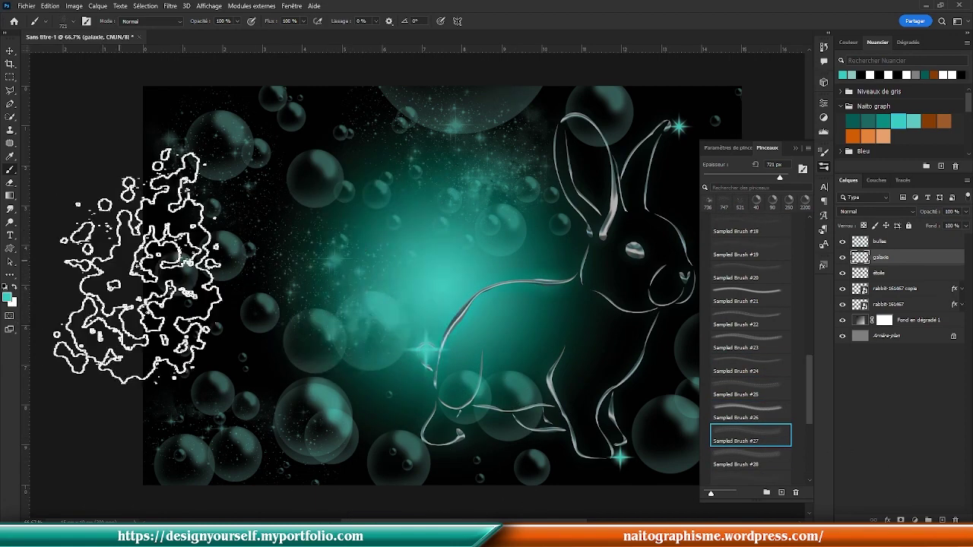
click(375, 403)
click(769, 462)
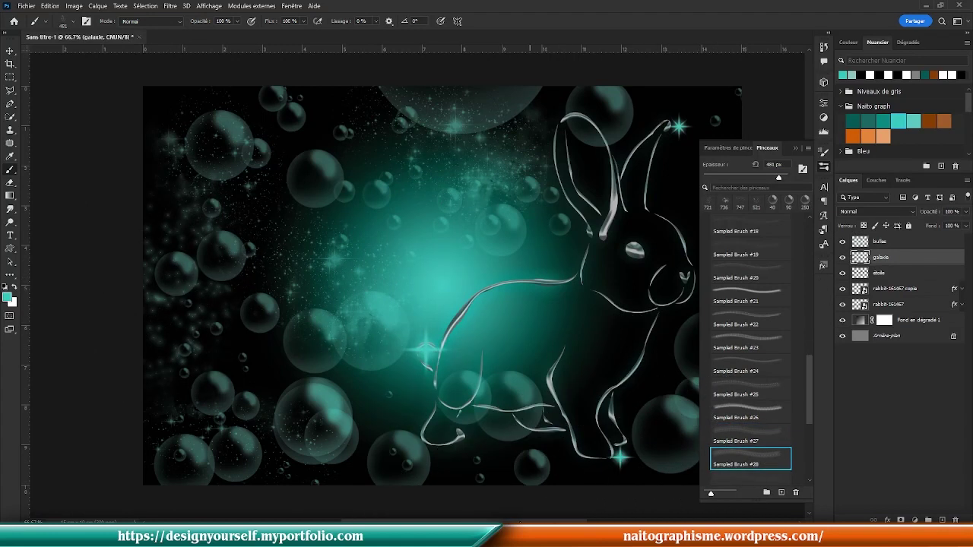
scroll(532, 445, right, 3)
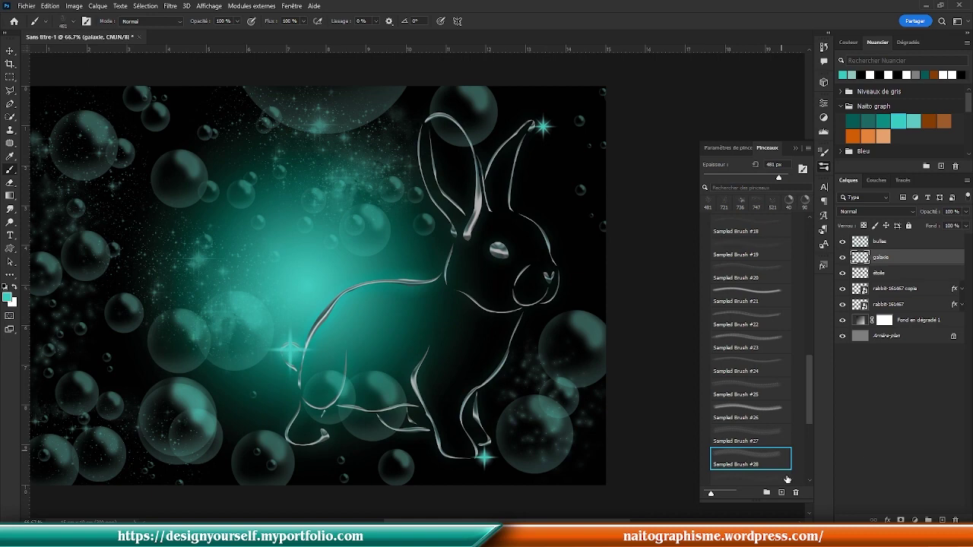
Step: Scatter fine star dust across the galaxie layer with Sampled Brushes #29 and #30, undoing the last unwanted stroke
click(762, 475)
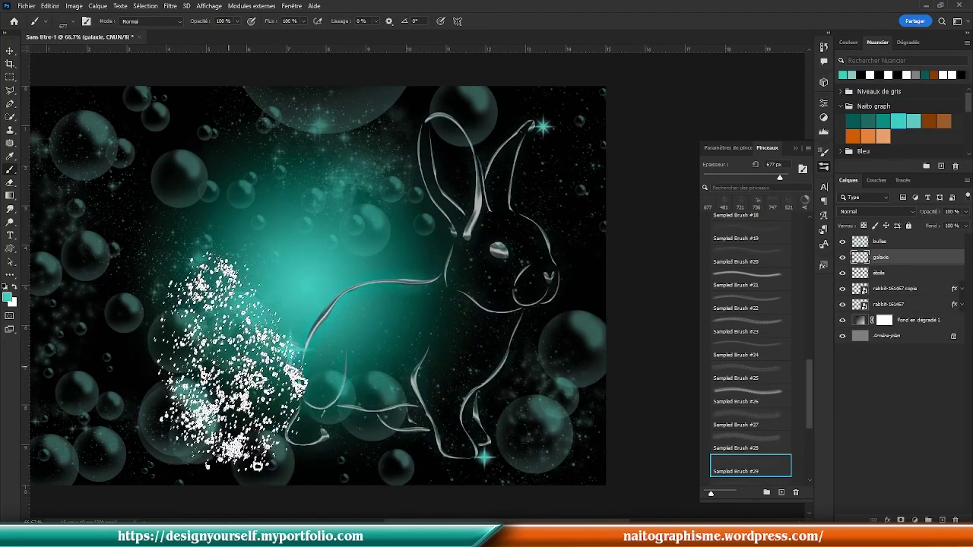
click(782, 493)
mouse_move(395, 160)
mouse_down()
mouse_move(236, 167)
mouse_move(228, 145)
mouse_up()
key(ctrl+z)
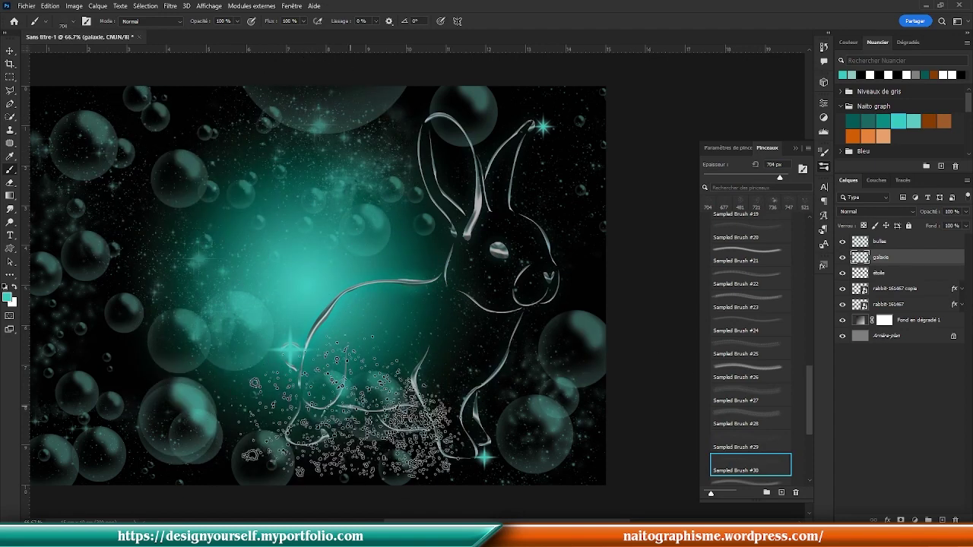
scroll(262, 473, left, 3)
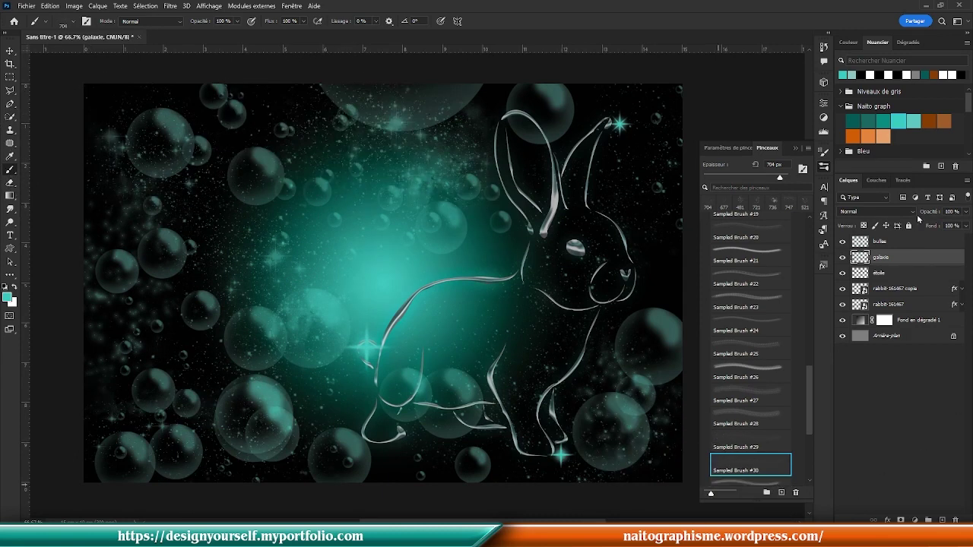
Step: Preview other blend modes on the galaxie layer, keep Normal, and pick the lighter turquoise Naito graph swatch as the foreground colour
click(872, 212)
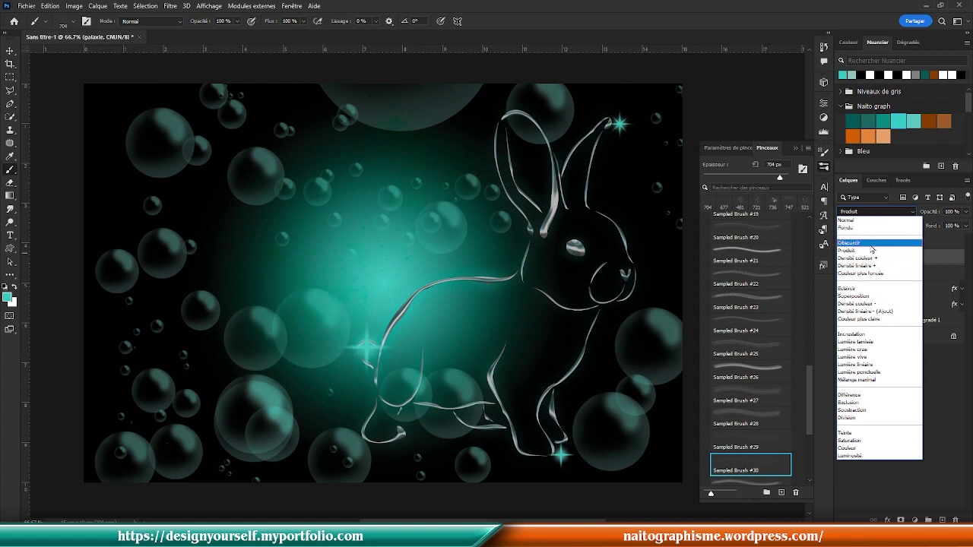
click(872, 221)
click(916, 118)
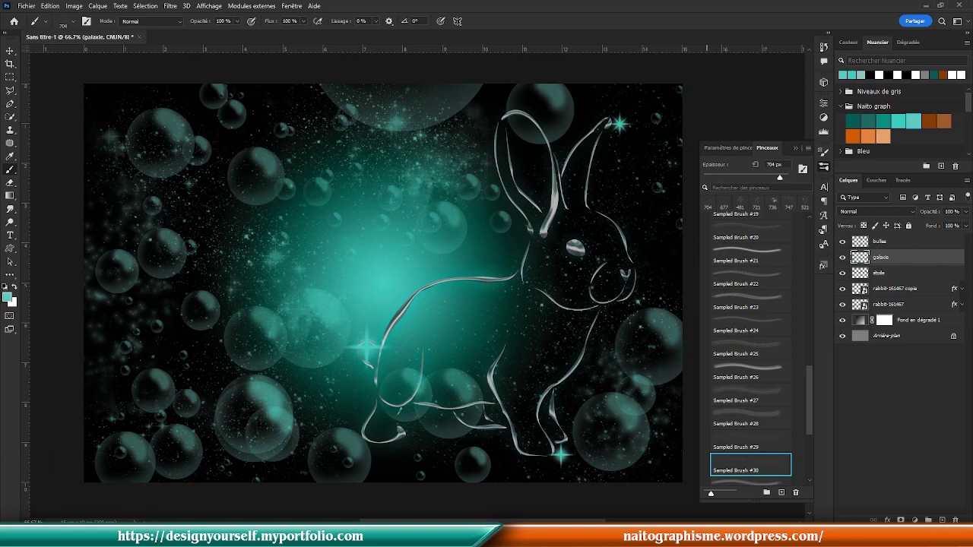
click(823, 168)
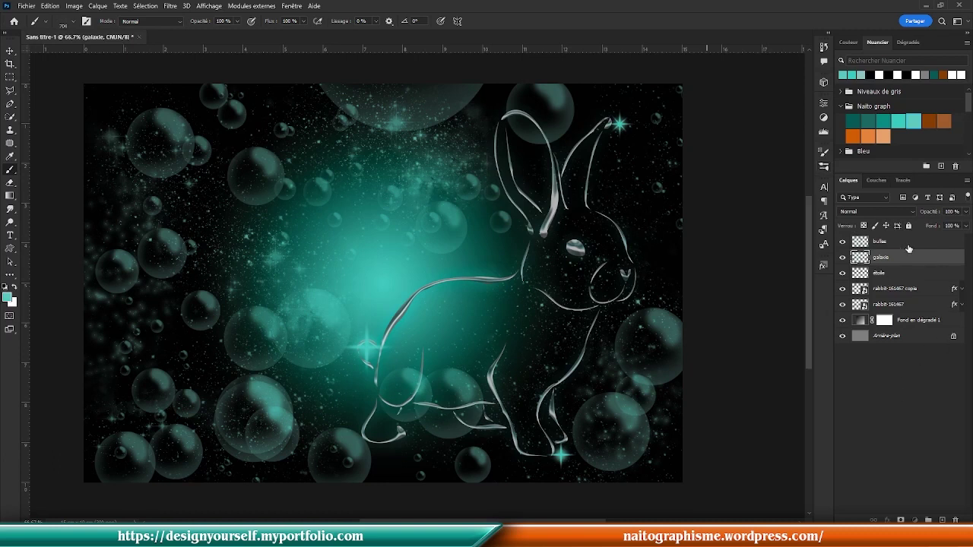
Step: Stamp all visible layers into a new top layer named Fusion 1 - incrustaion and set its blend mode to Incrustation
click(910, 243)
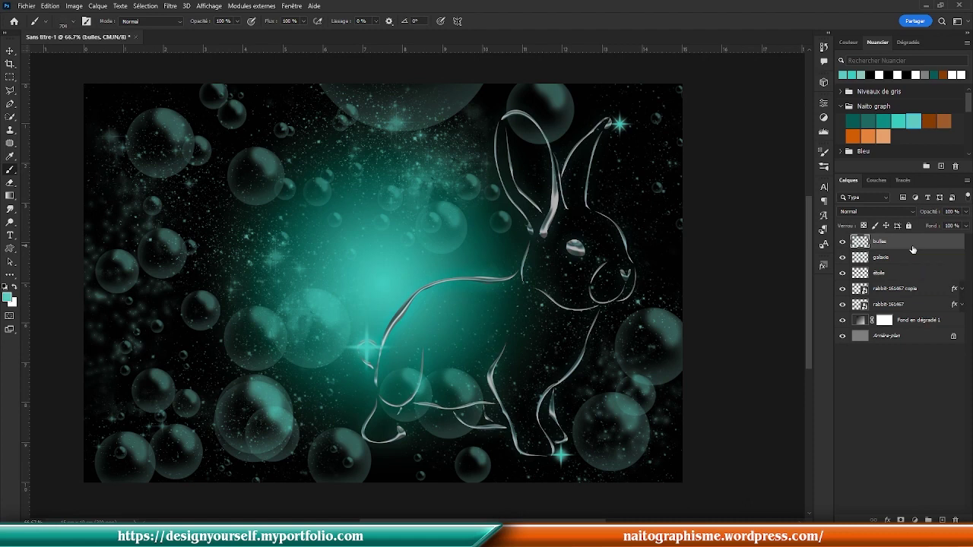
key(ctrl+alt+shift+e)
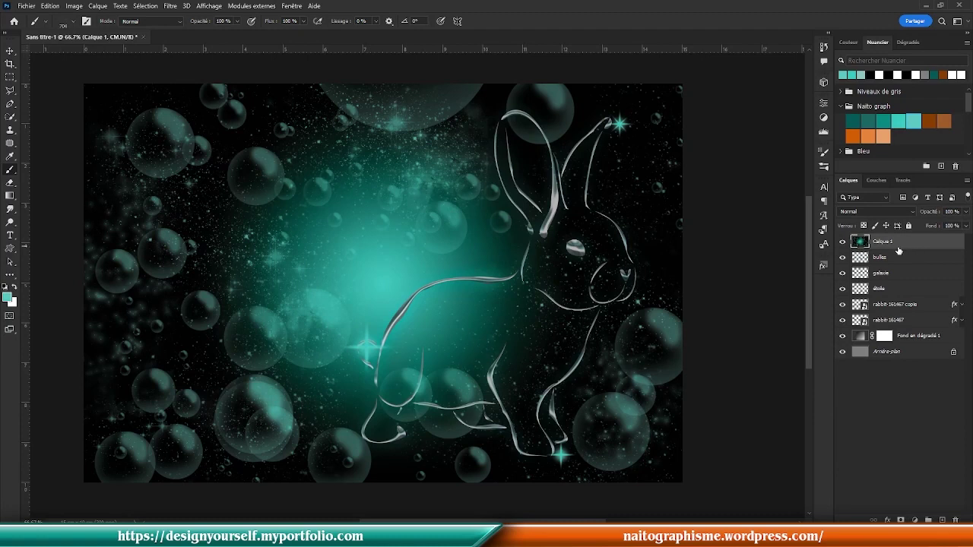
double_click(886, 242)
text(Fusion 1 - incrustation)
key(Return)
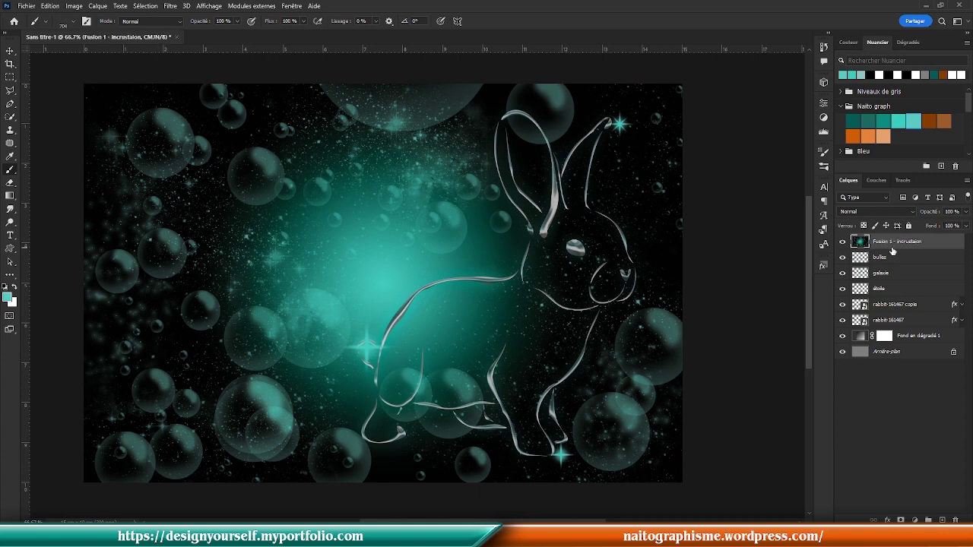
click(882, 212)
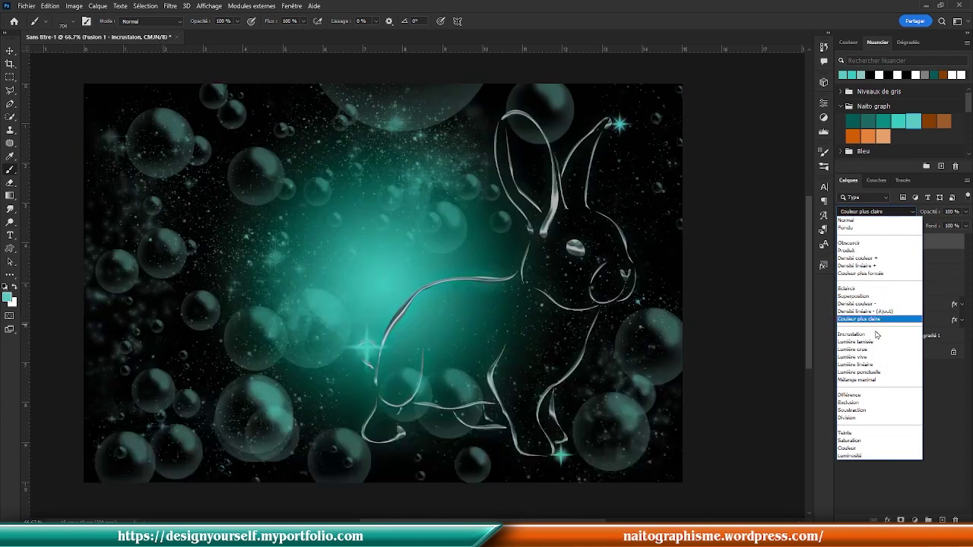
click(875, 335)
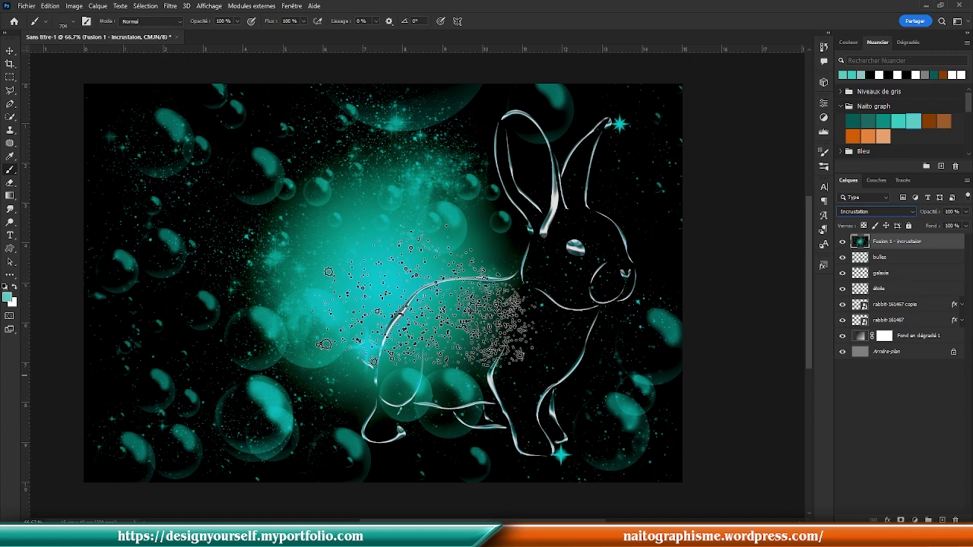
Step: Add a centred 36 pt Chow Fun title reading "Lapin d'eau" in a text box over the canvas's upper left area
click(12, 236)
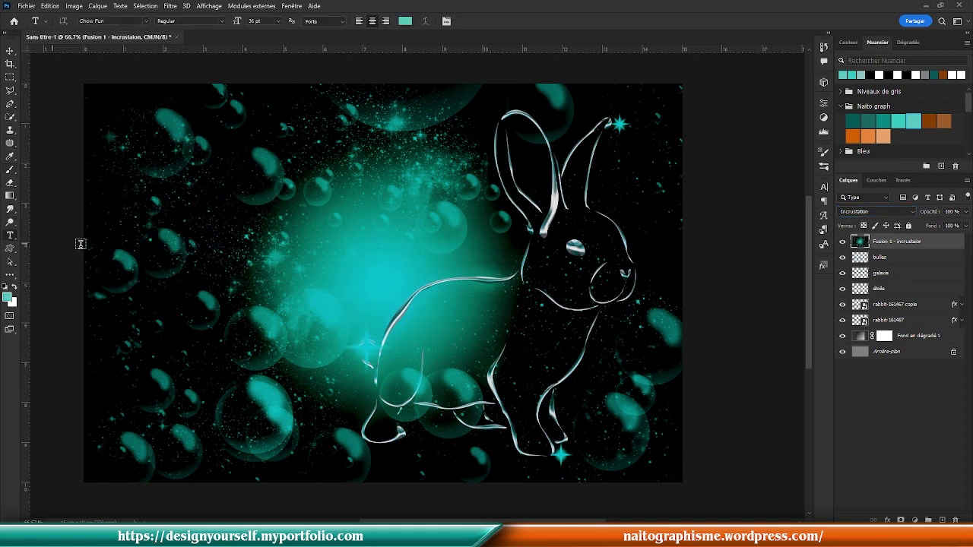
drag(127, 155, 350, 226)
key(Escape)
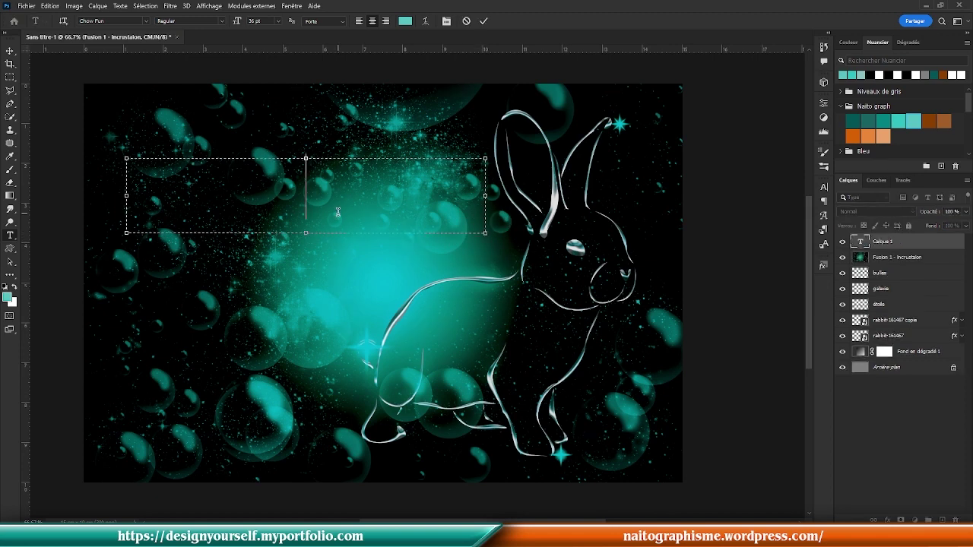
text(La)
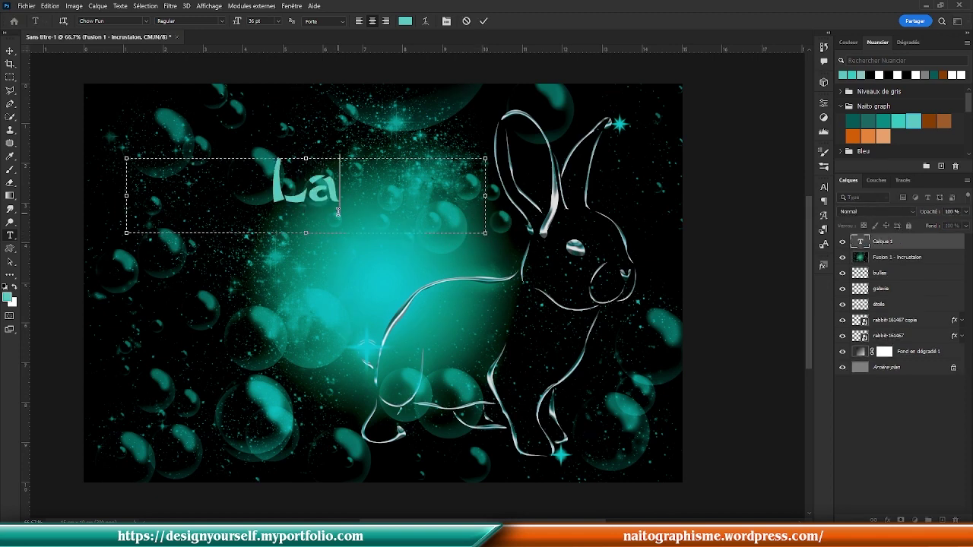
text(pin d'eau)
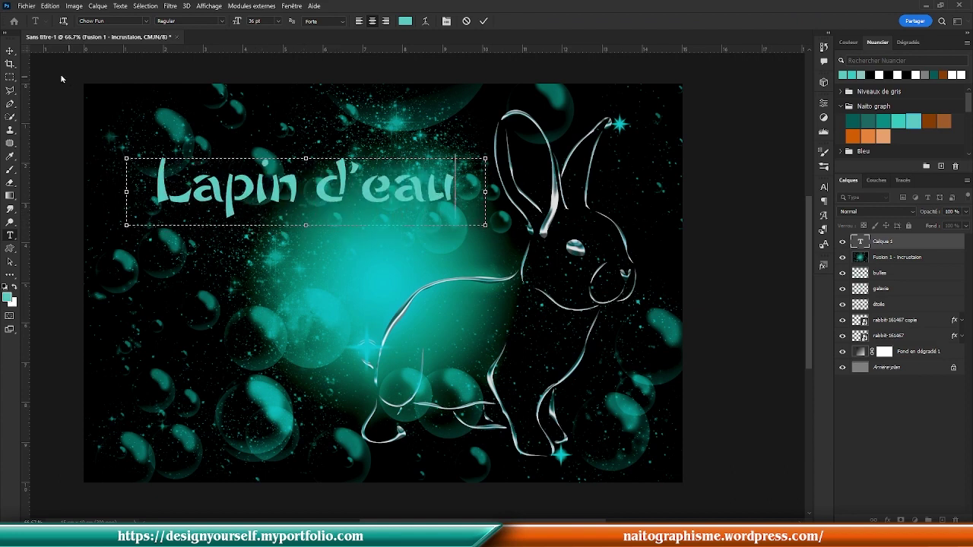
click(12, 52)
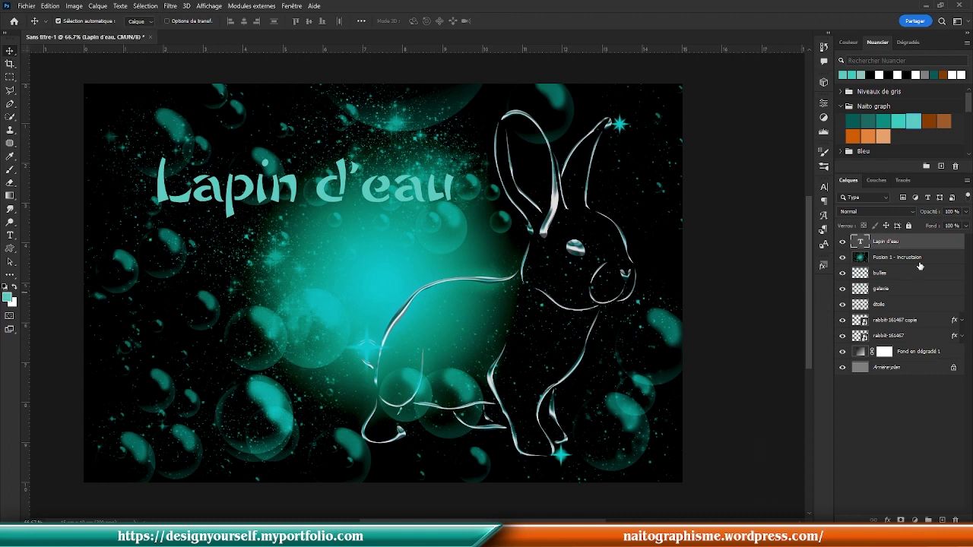
Step: Copy the layer style of rabbit-161467 copie onto the Lapin d'eau text layer and duplicate the styled text layer
right_click(923, 327)
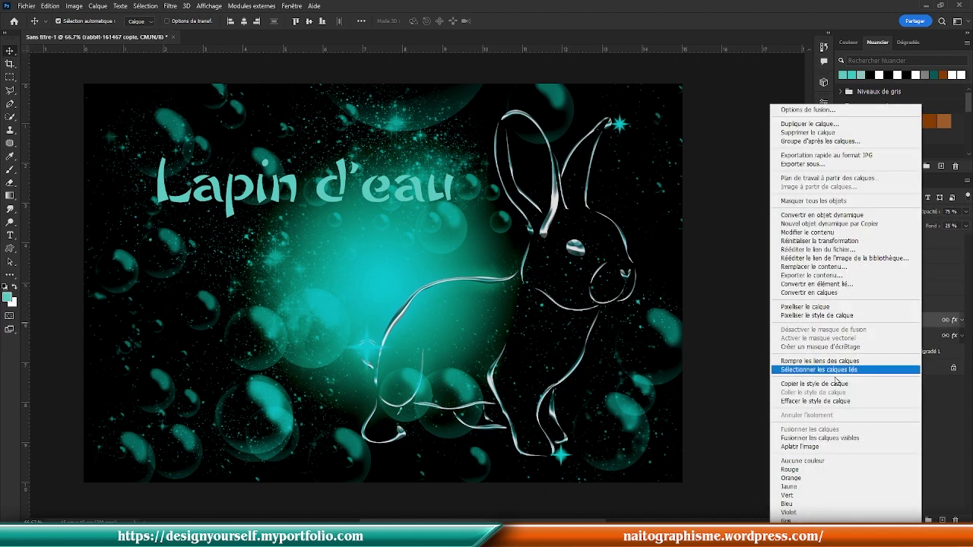
click(833, 387)
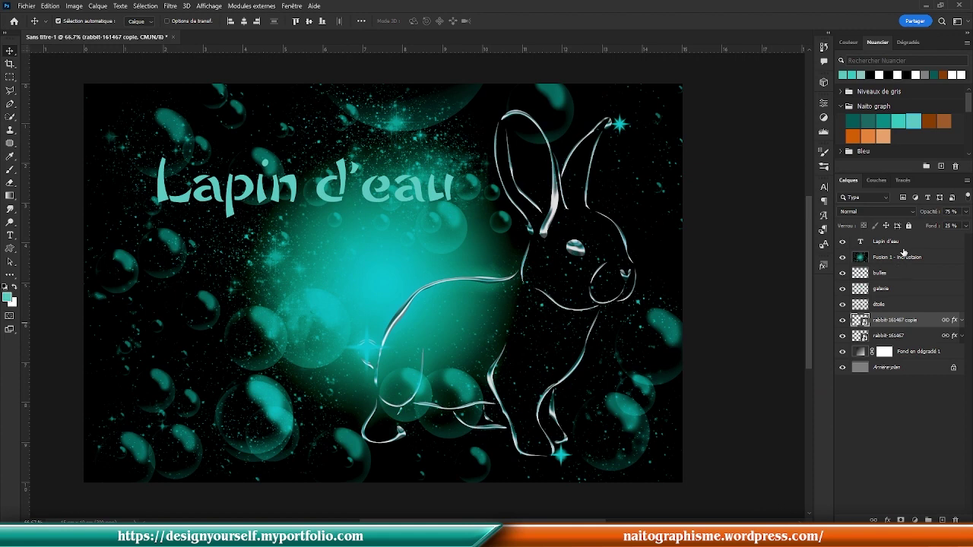
click(905, 244)
right_click(906, 246)
click(827, 438)
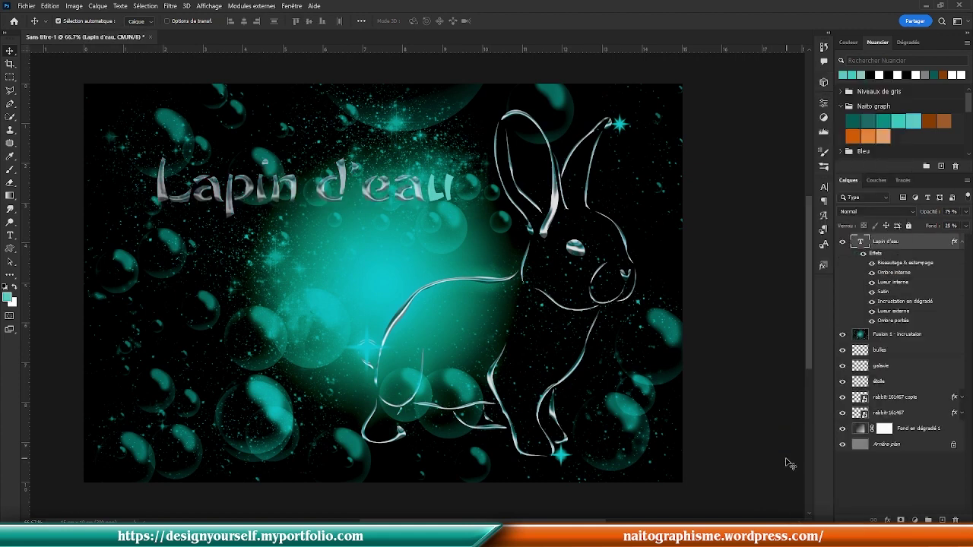
click(962, 242)
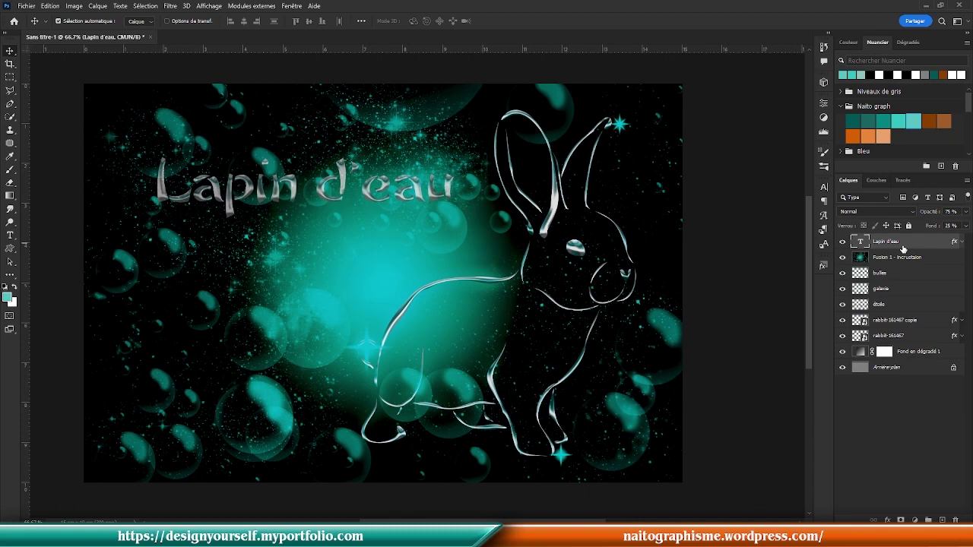
key(ctrl+j)
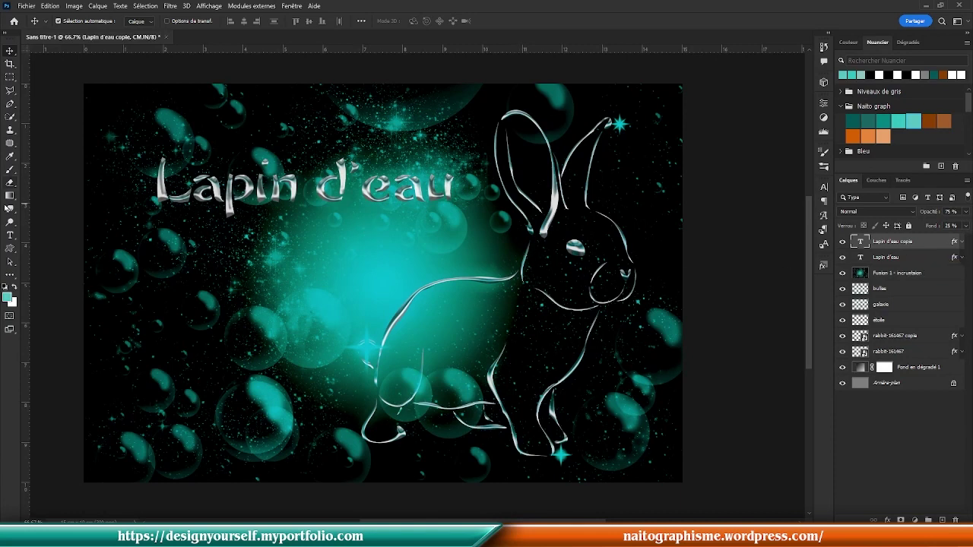
Step: Add a text box beneath the title with the 14 pt line "22 janvier 2023"
click(11, 236)
drag(157, 236, 373, 299)
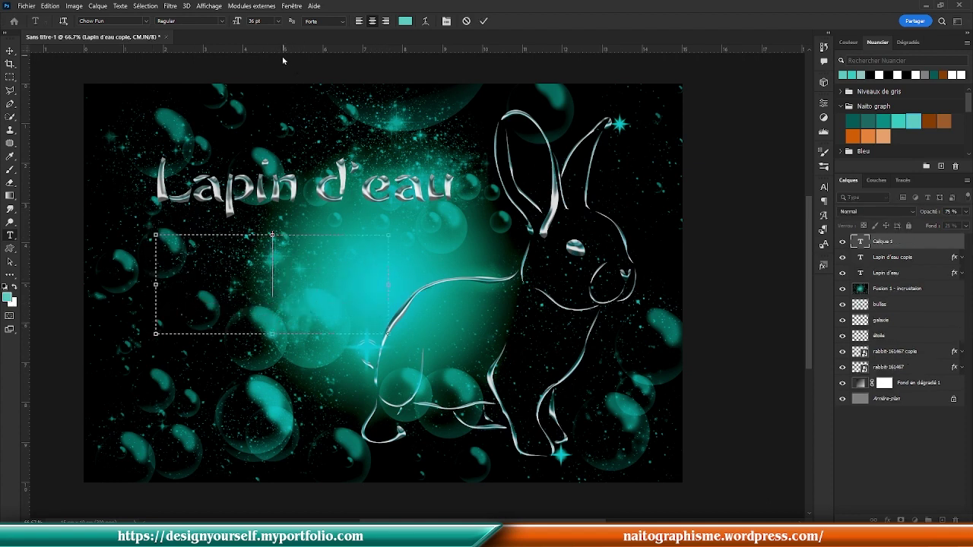
click(278, 20)
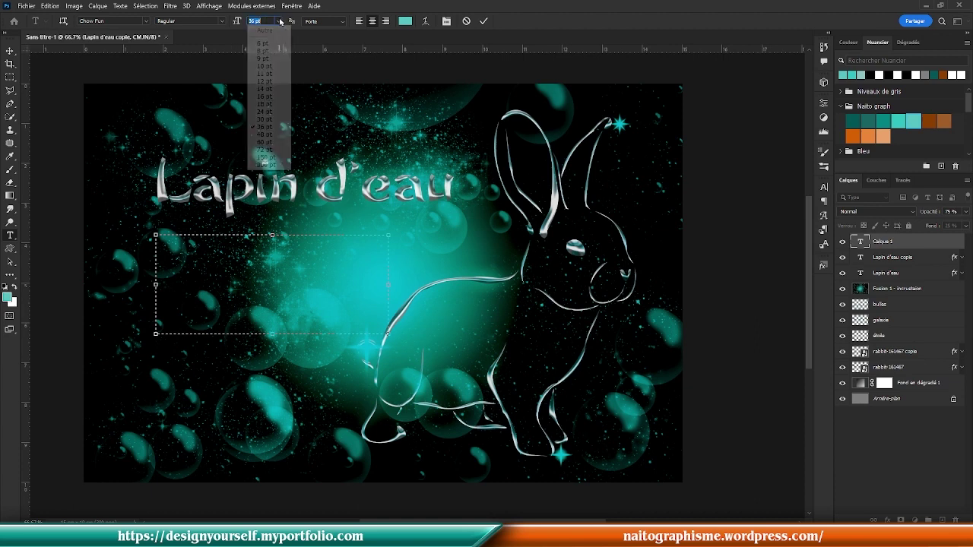
click(270, 91)
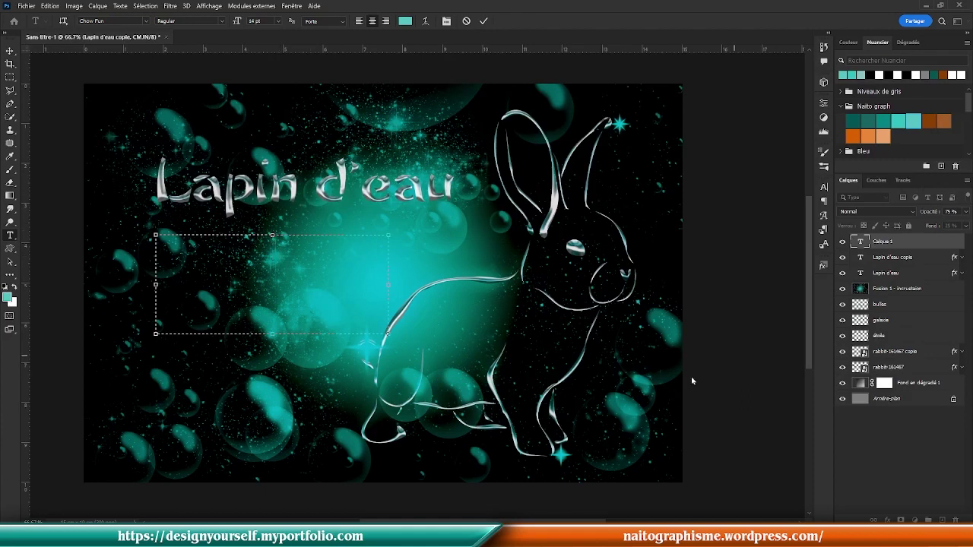
text(24)
text( janvie)
text(r 2023)
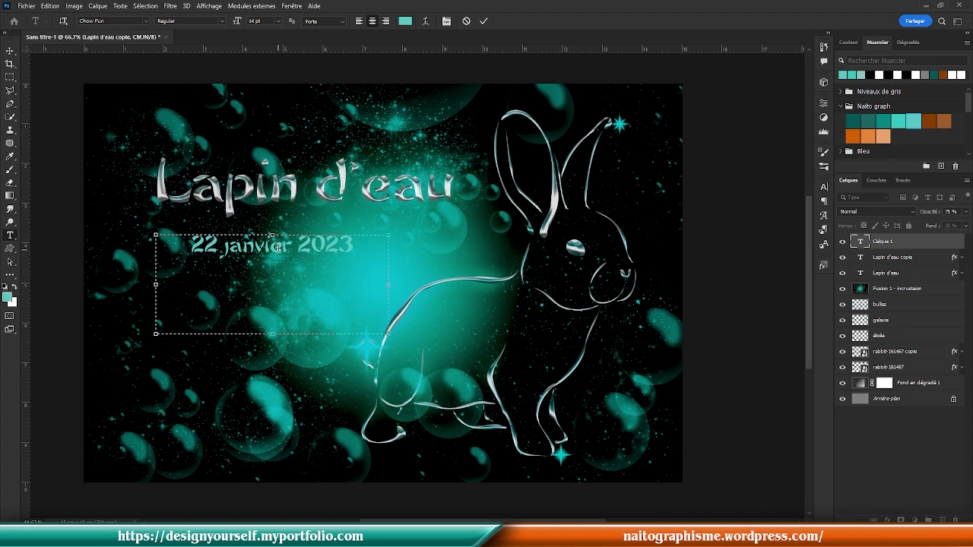
Step: Add "9 février 2024" two lines below the first date in the same text box and commit the text
key(Return)
key(Return)
text(9 févr)
key(BackSpace)
key(BackSpace)
text(vrier 2024)
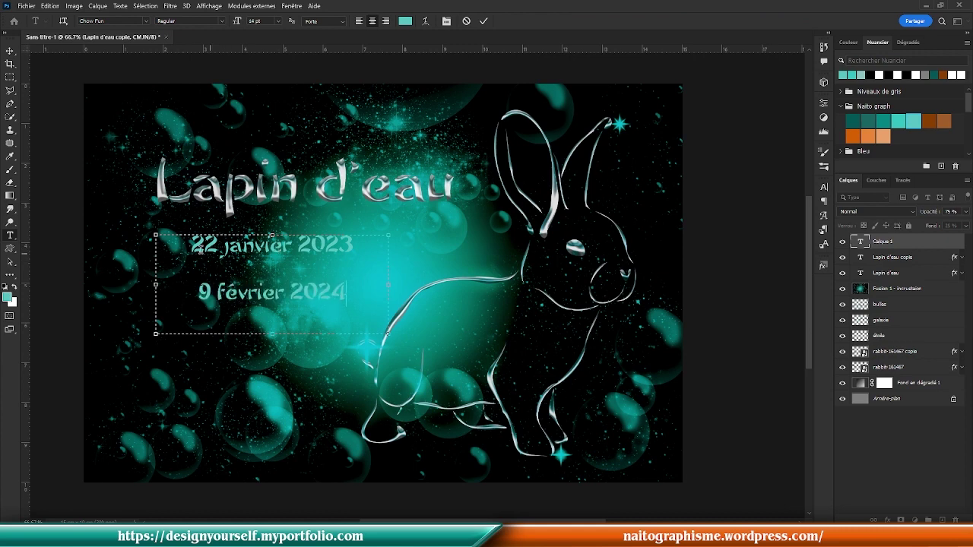
drag(271, 327, 266, 311)
click(12, 51)
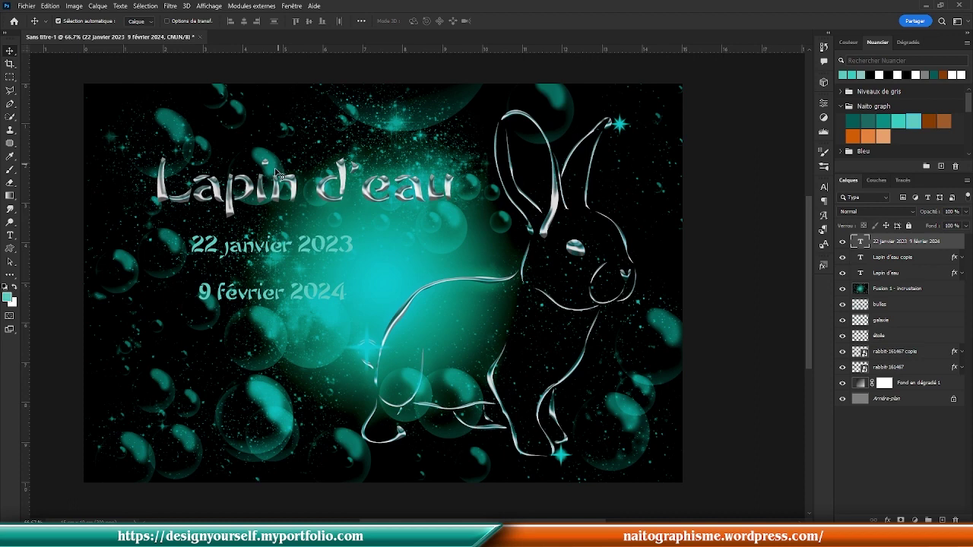
Step: Move the two-line date text slightly lower beneath the title and paste the rabbit's copied layer style onto its text layer
drag(260, 304, 257, 329)
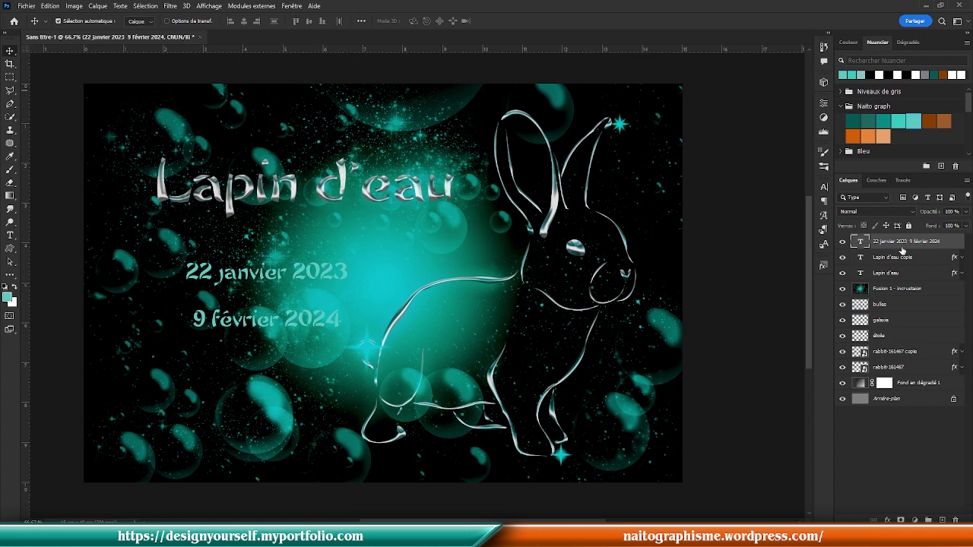
right_click(877, 368)
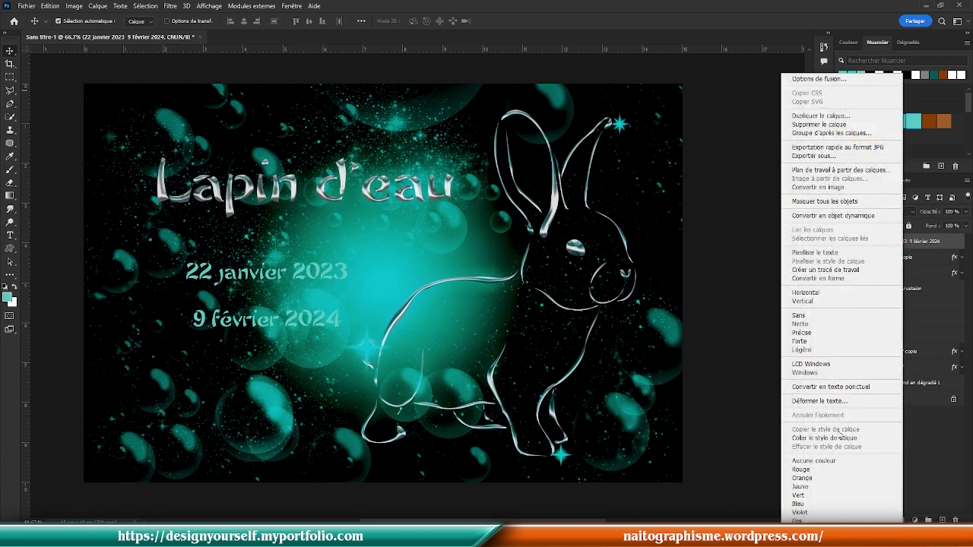
click(837, 438)
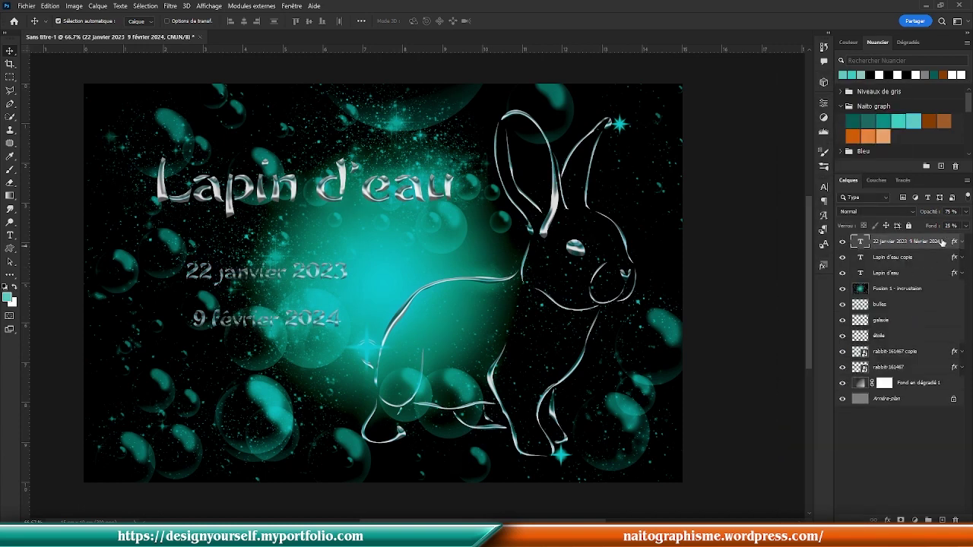
Step: Duplicate the styled date text layer and set the duplicate's opacity to 100%
key(ctrl)
key(ctrl+j)
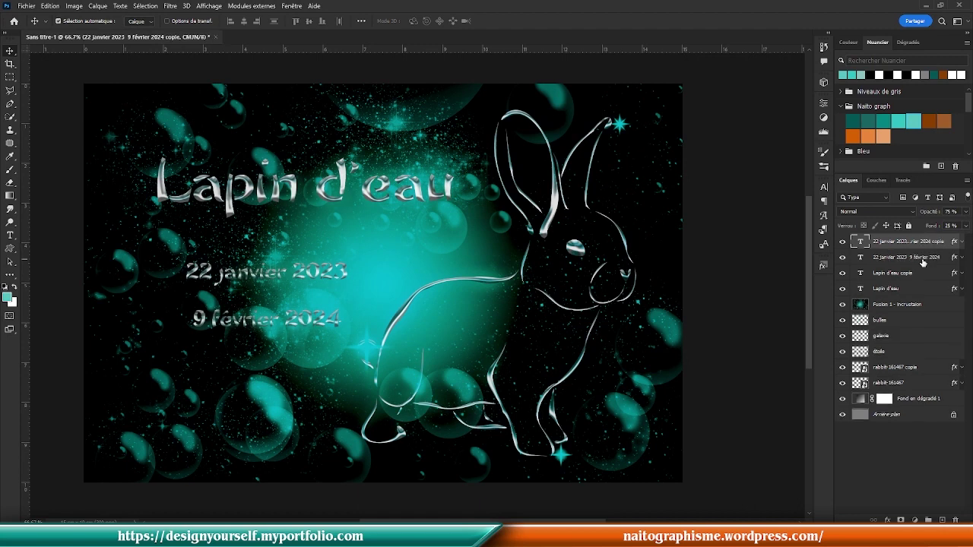
click(965, 212)
drag(954, 220, 970, 226)
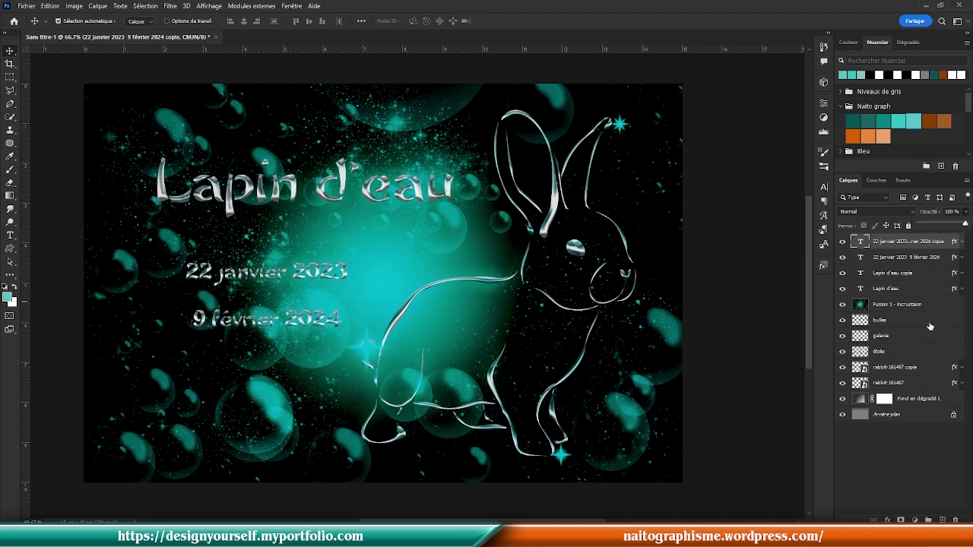
Step: Set the opacity of the Lapin d'eau copie text layer to 100% and deselect all layers
click(923, 274)
click(966, 212)
drag(954, 225, 967, 225)
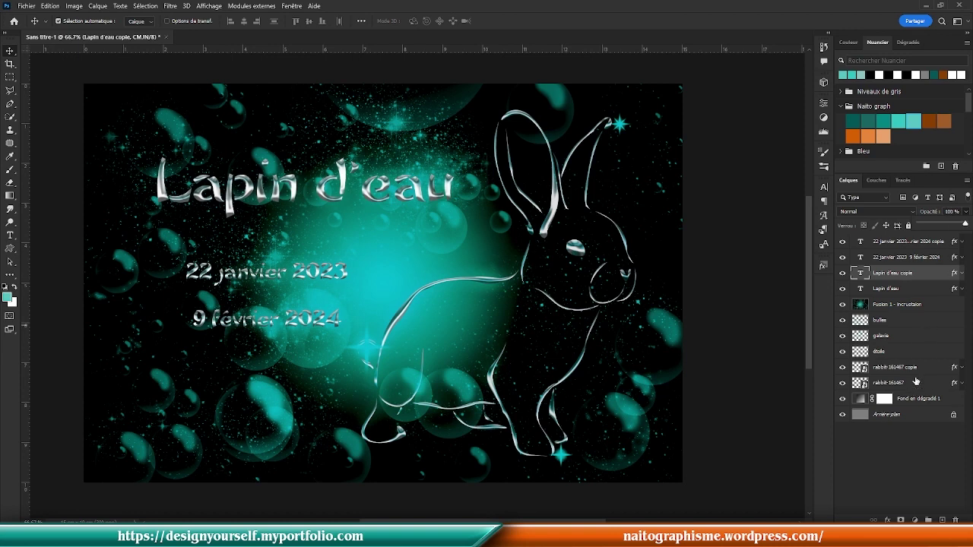
click(894, 460)
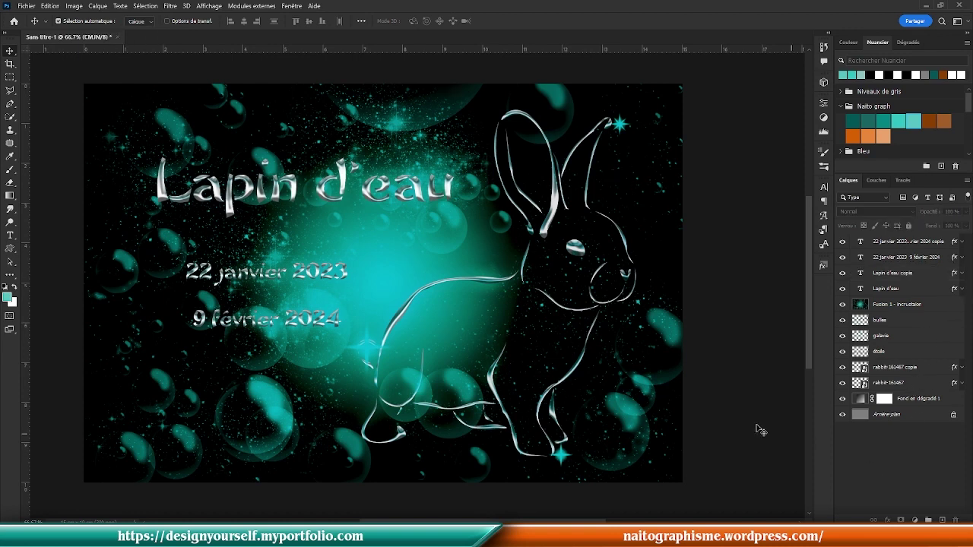